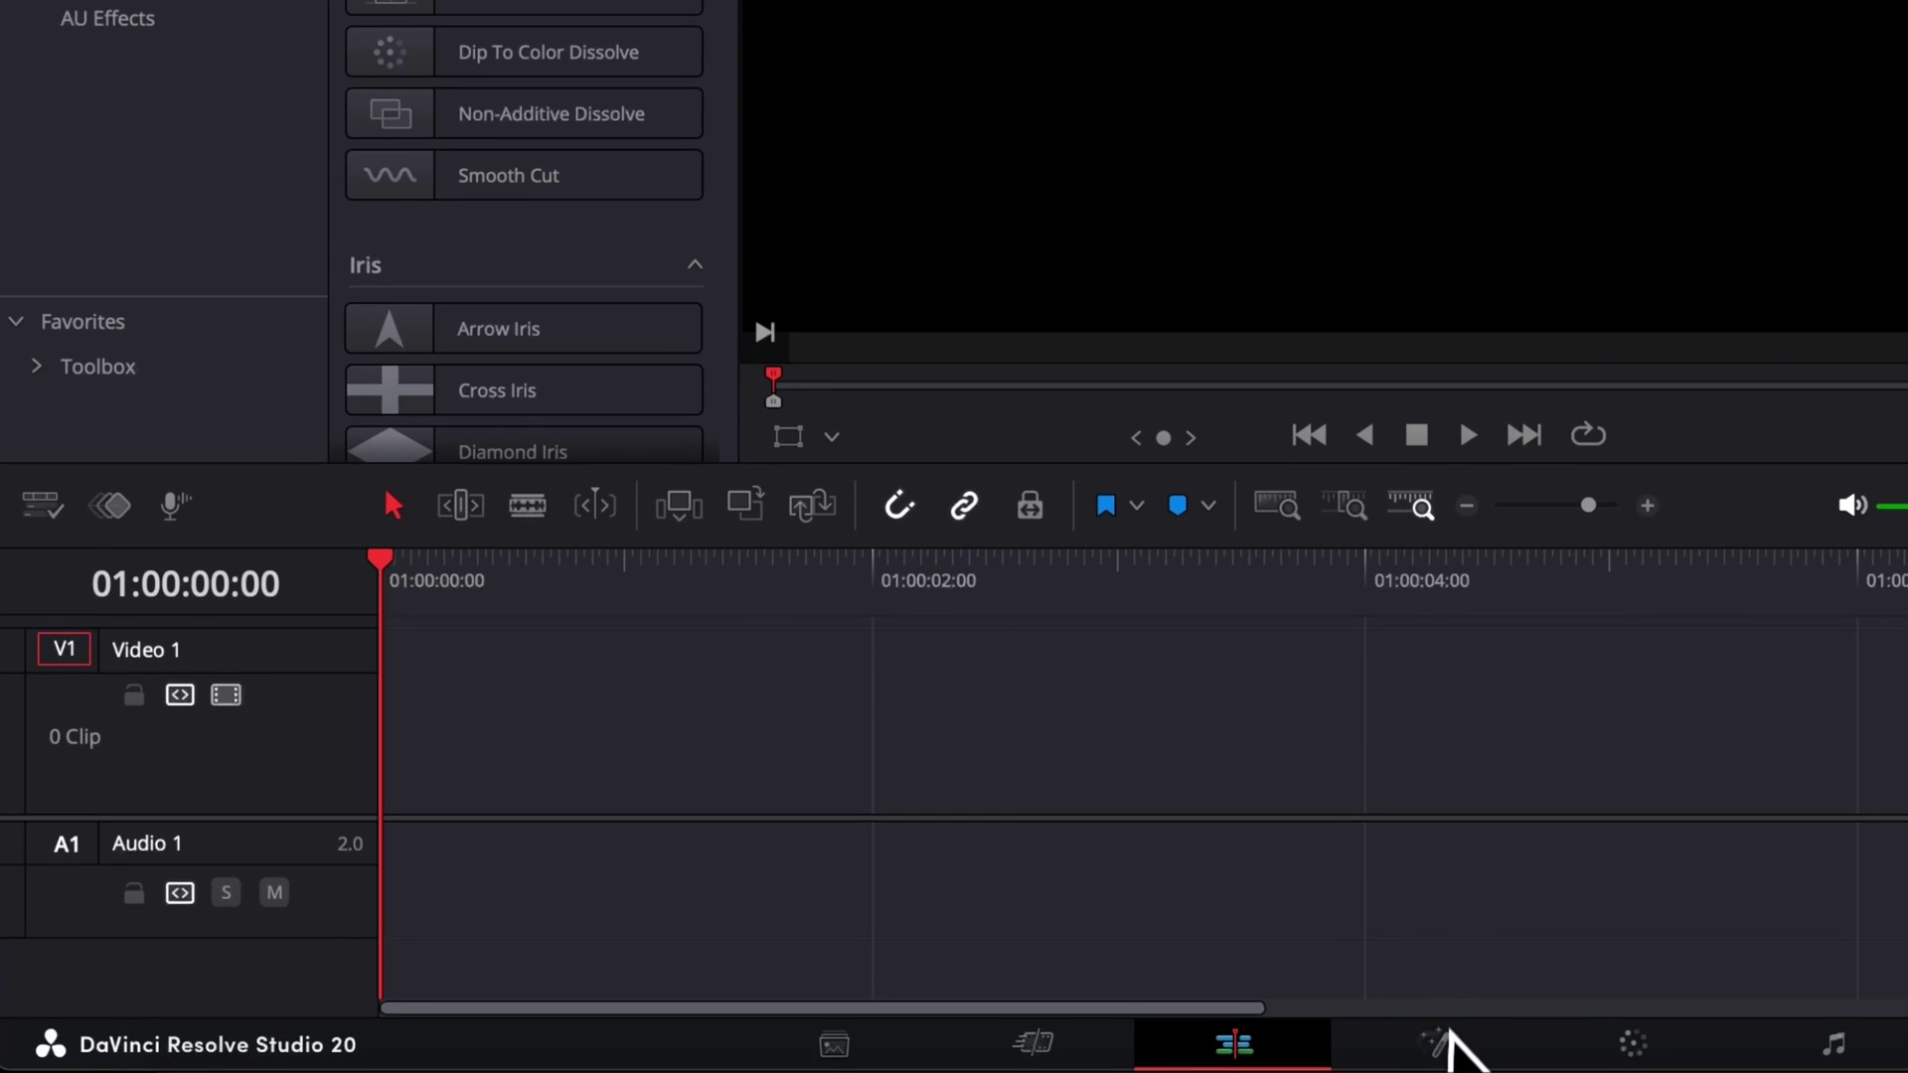
# - On the Fusion page, add a Background node linked to MediaOut1 and set its Alpha to 0
pyautogui.click(960, 1051)
pyautogui.moveTo(136, 369); pyautogui.dragTo(656, 746)
pyautogui.moveTo(795, 736); pyautogui.dragTo(1471, 747)
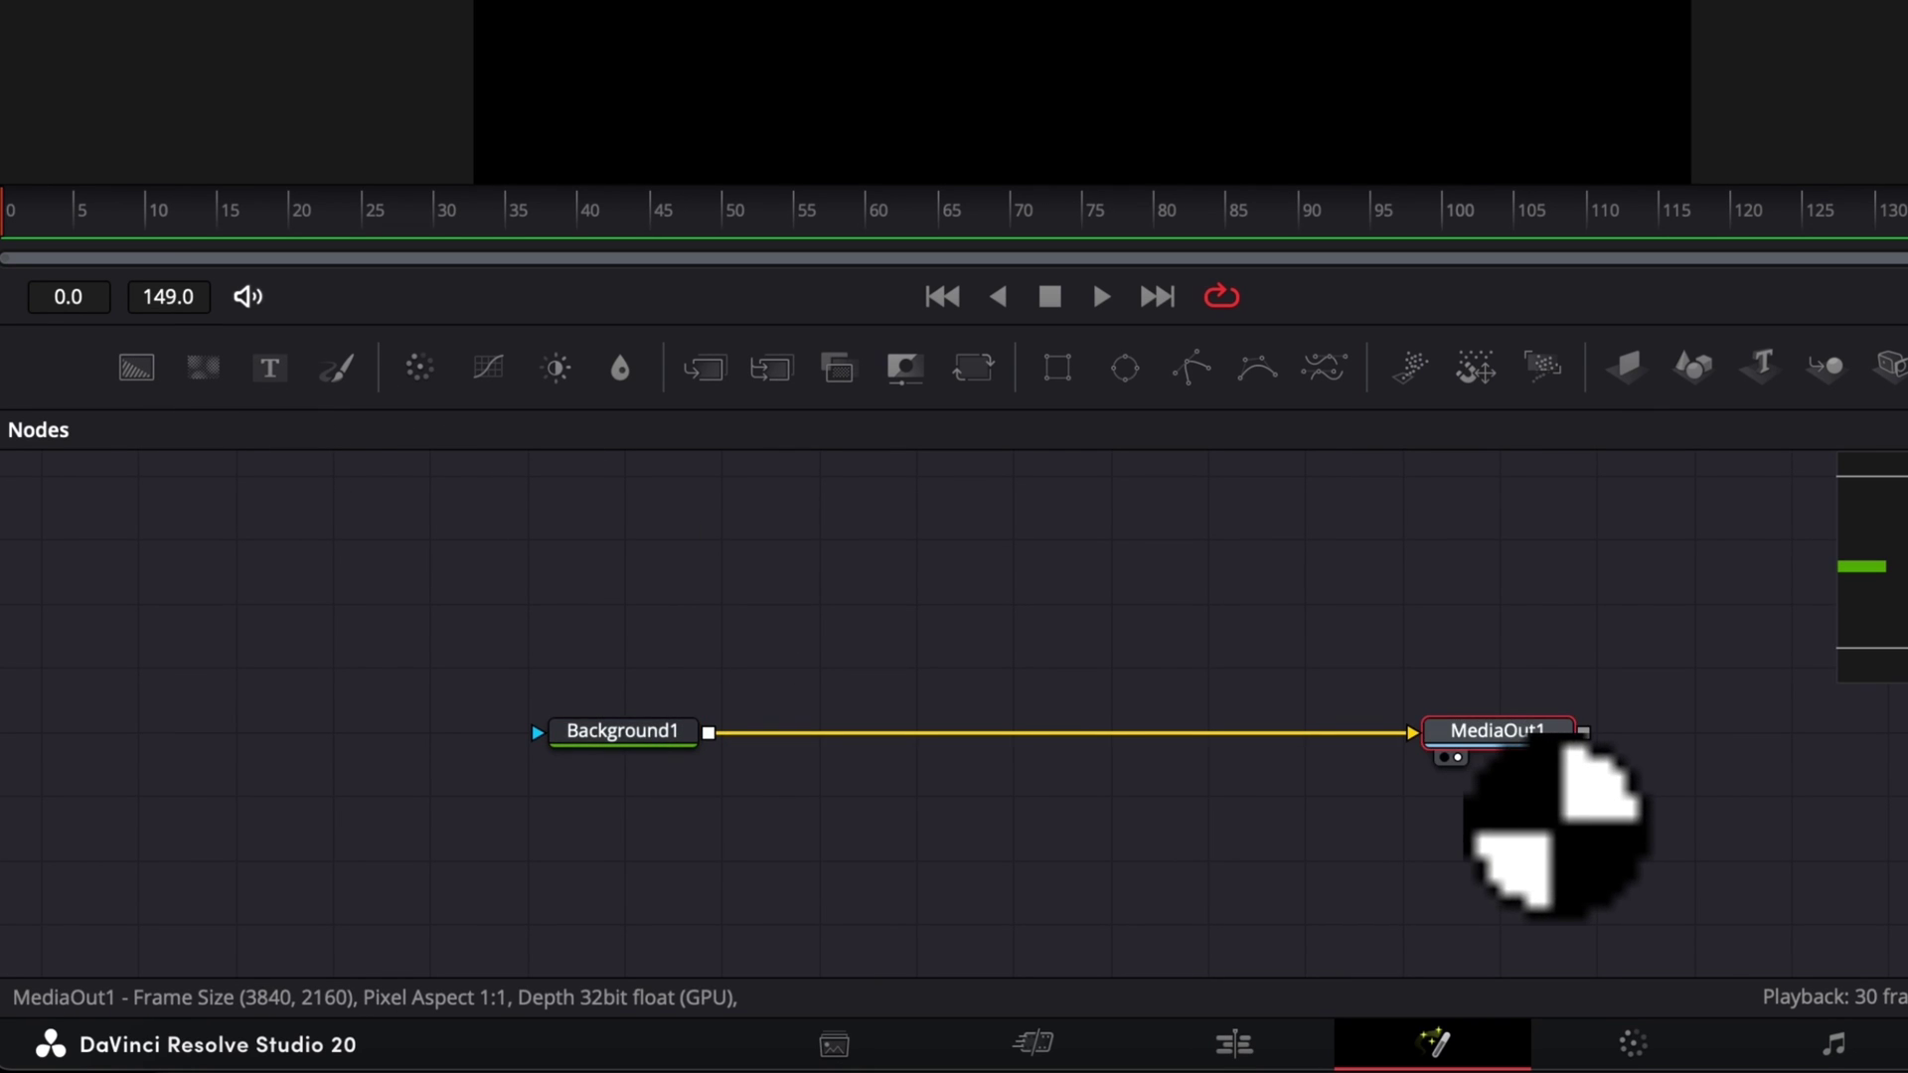
pyautogui.click(656, 733)
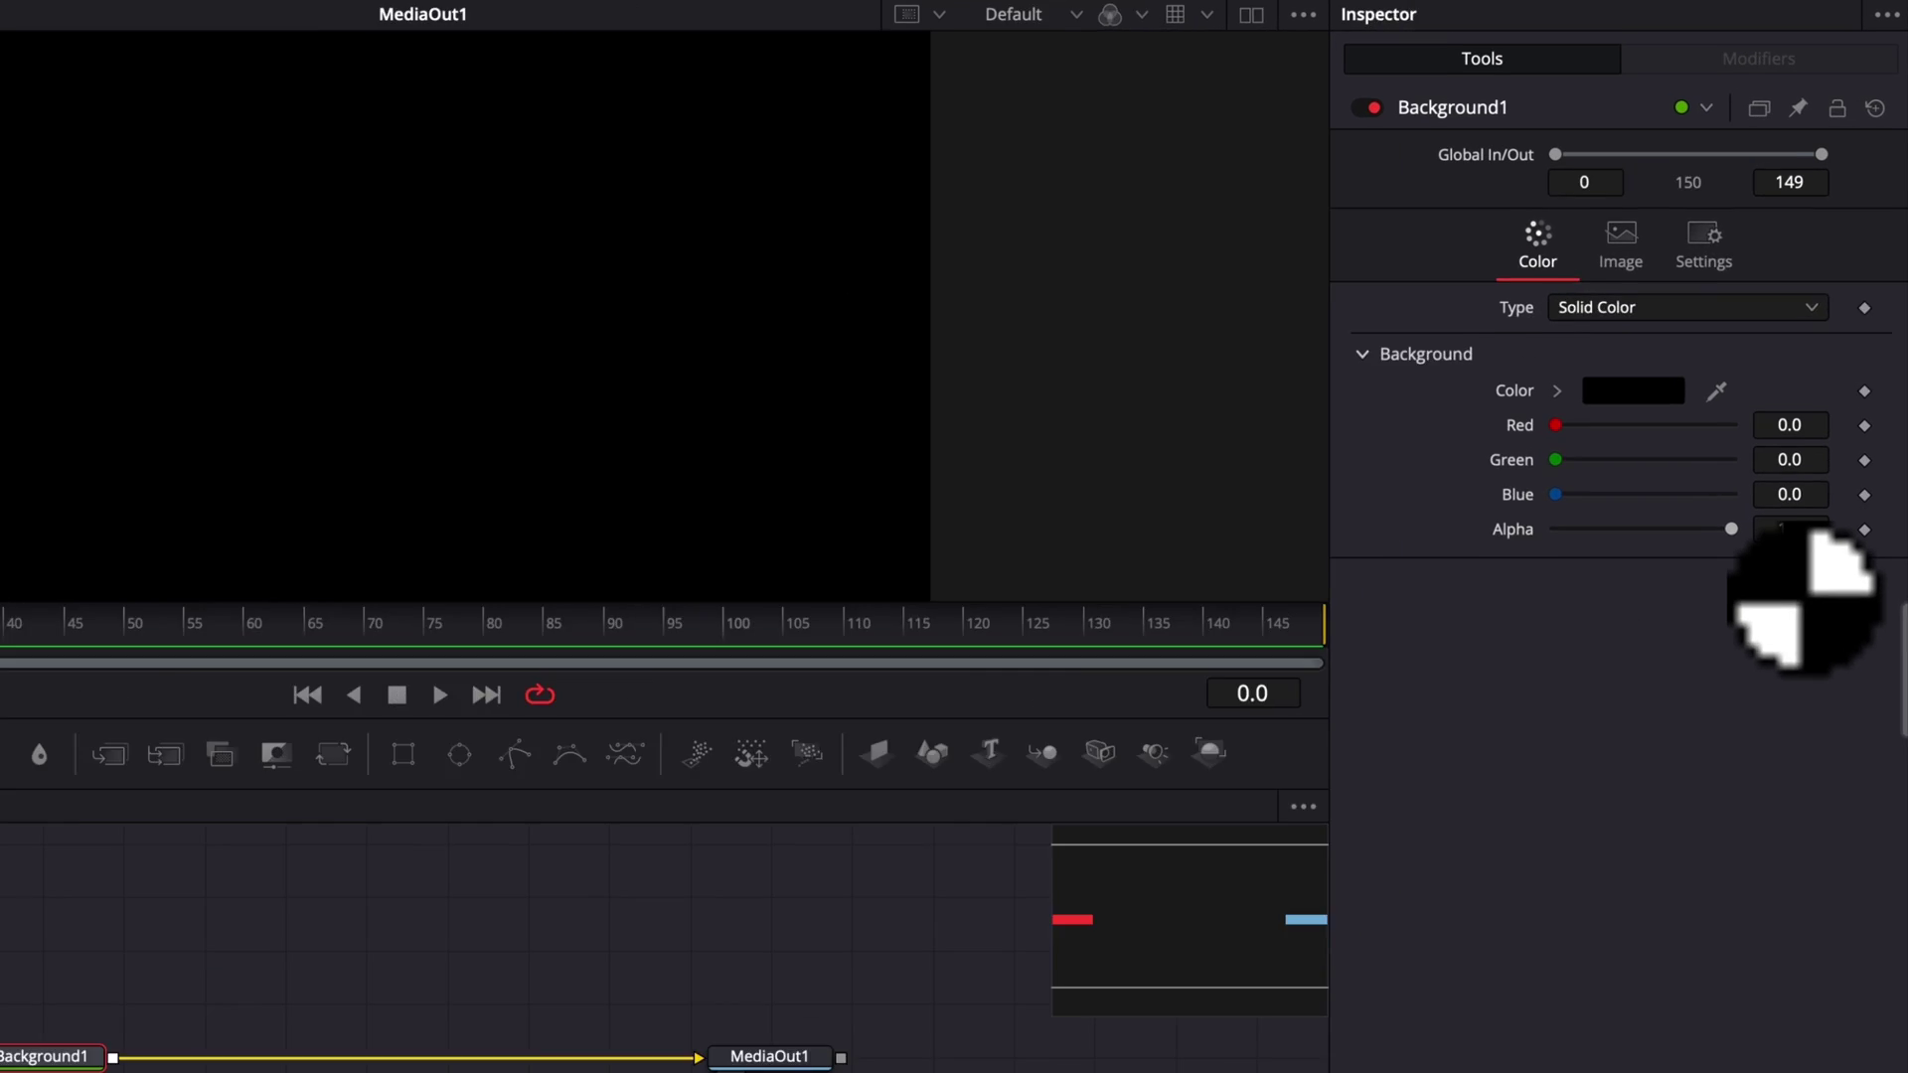
pyautogui.moveTo(1731, 529); pyautogui.dragTo(1510, 532)
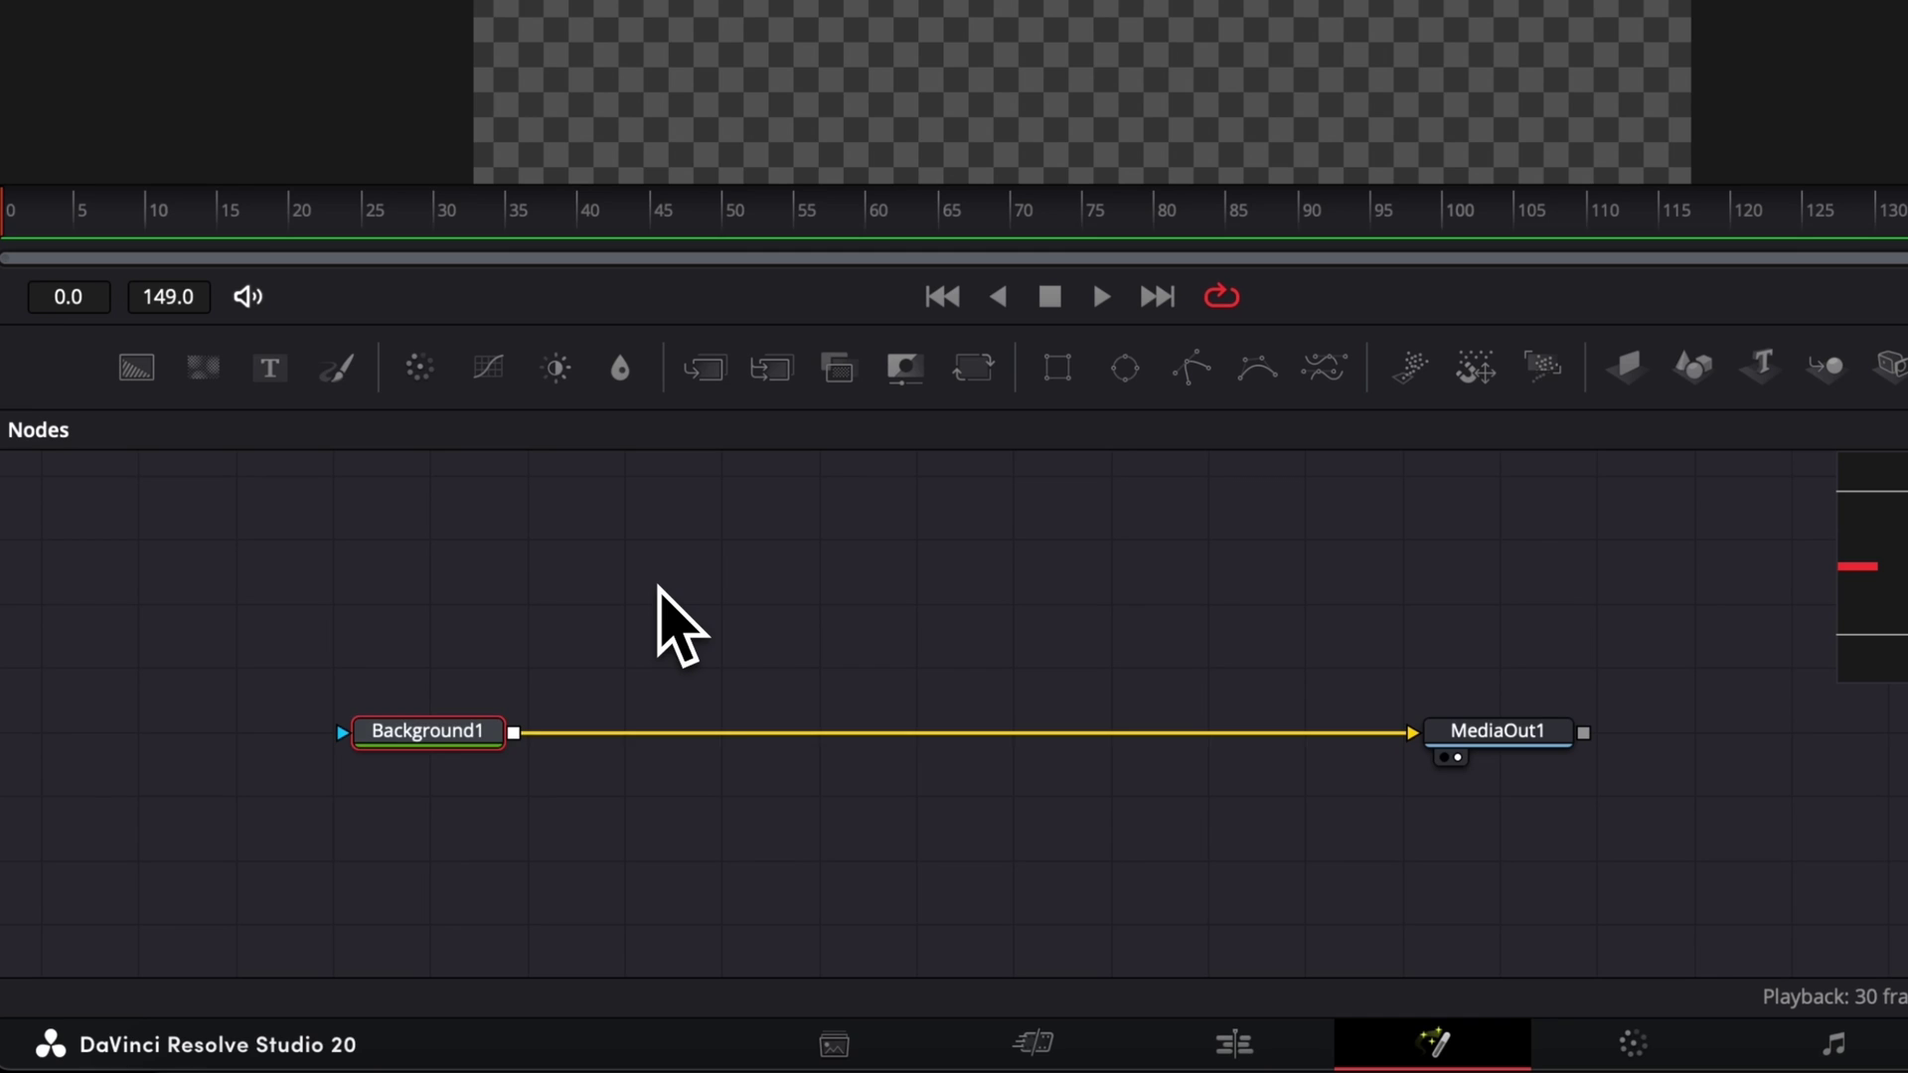
# - Add an sText node and an sRender node from the tool search
pyautogui.hotkey('shift', 'space')
pyautogui.write('displac')
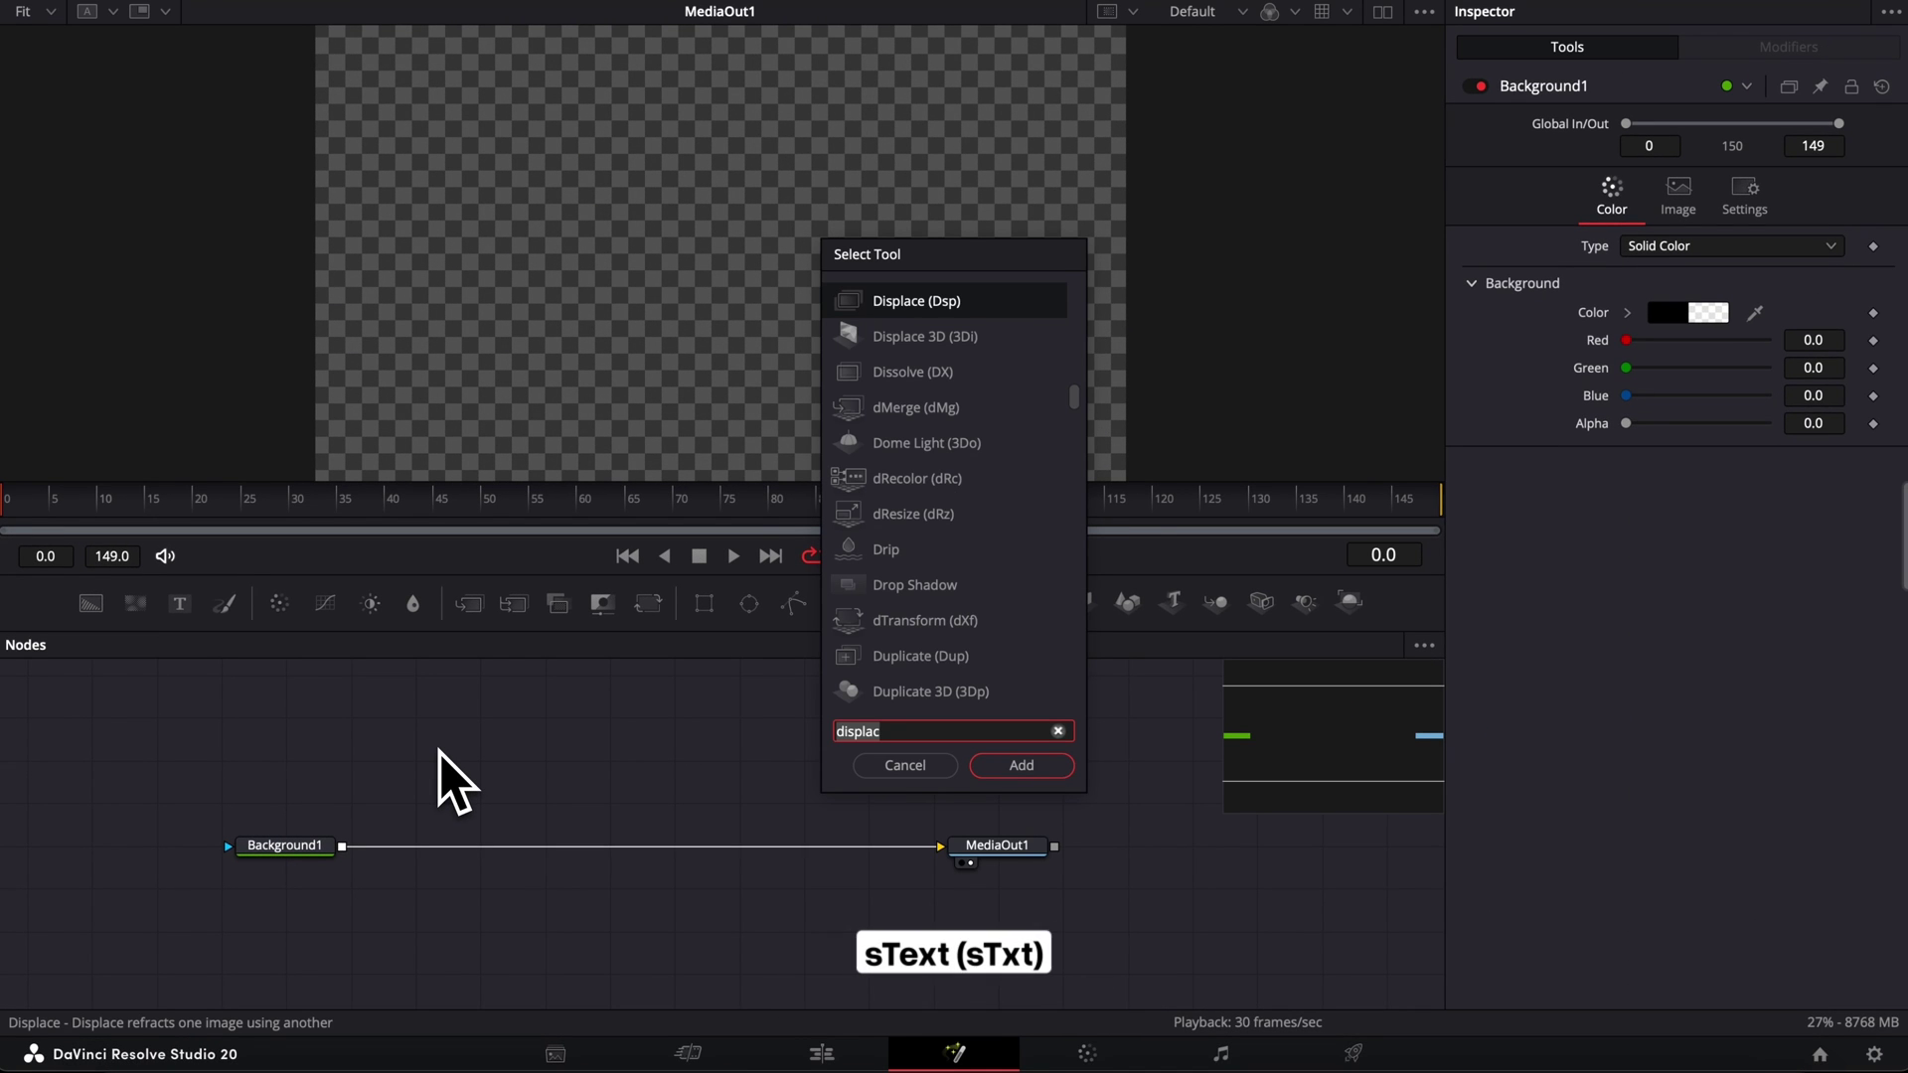
pyautogui.write('ste')
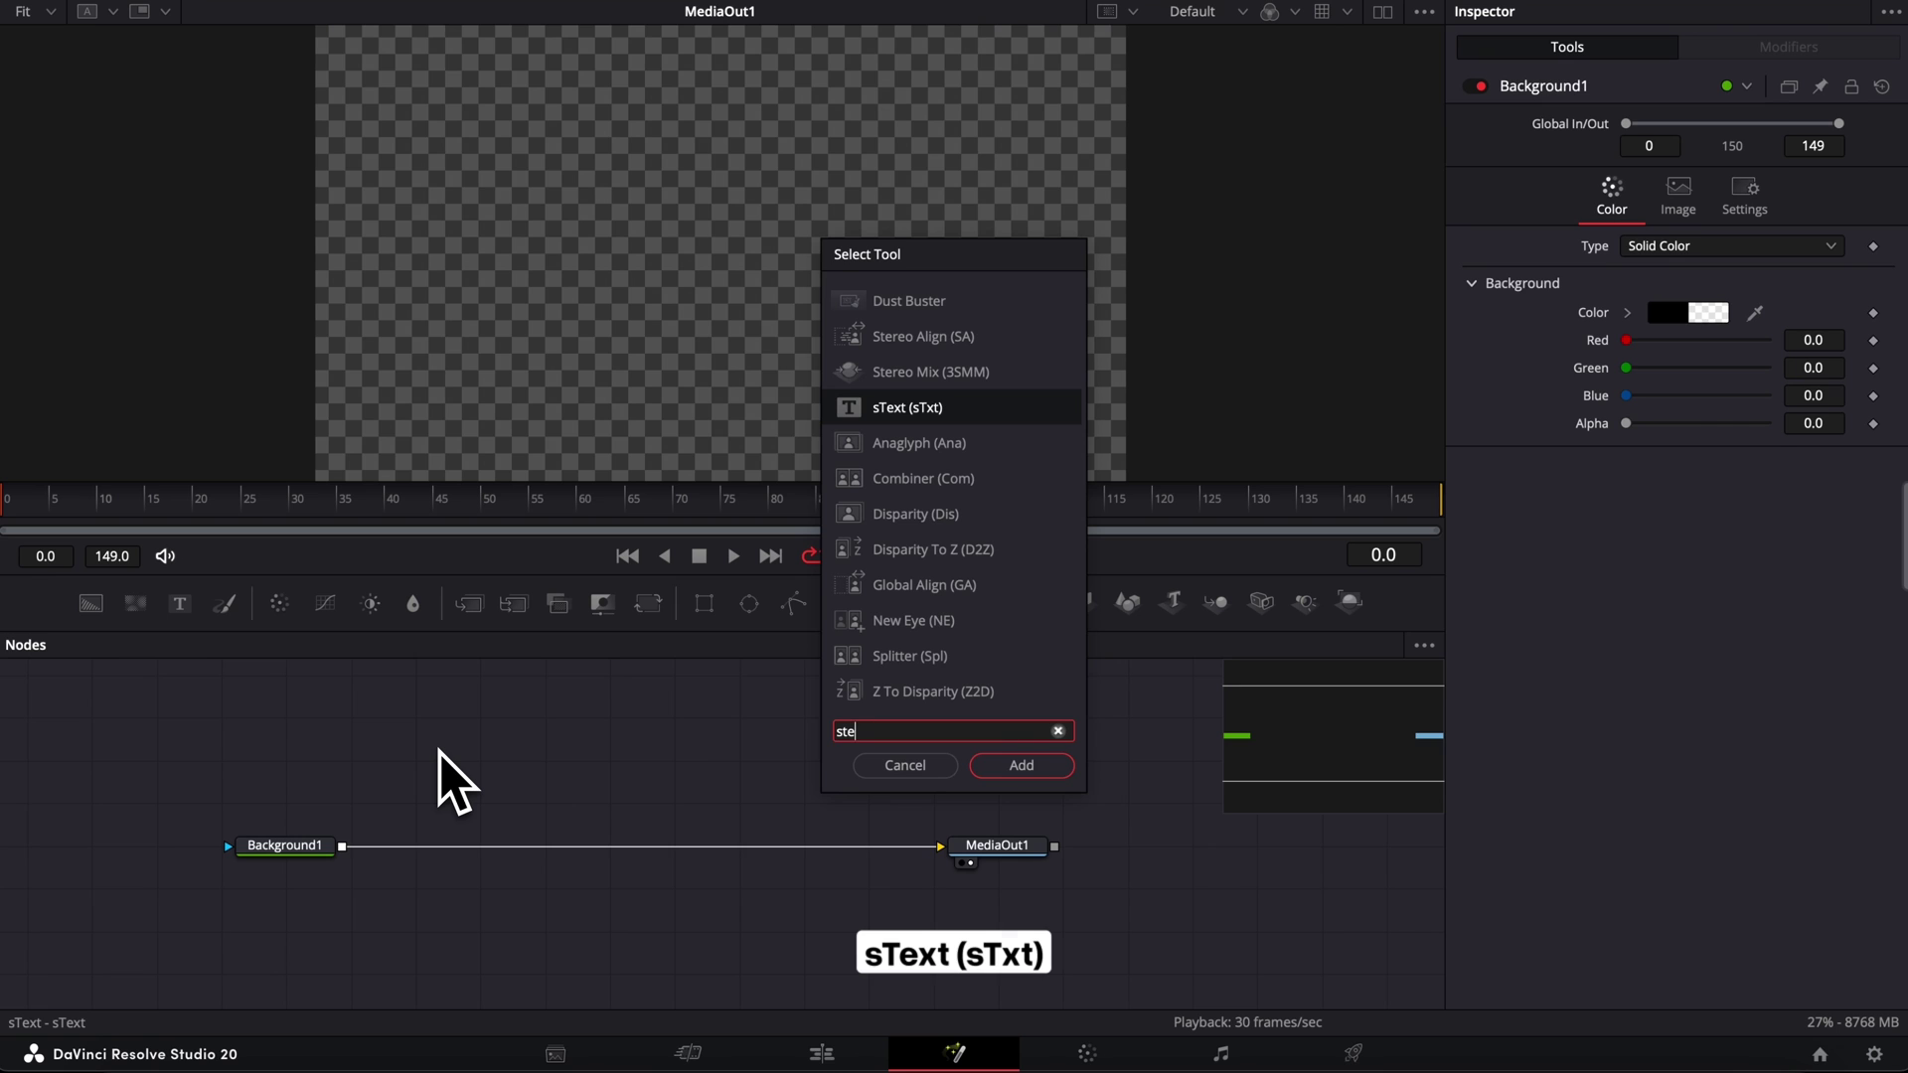
pyautogui.press('Return')
pyautogui.hotkey('shift', 'space')
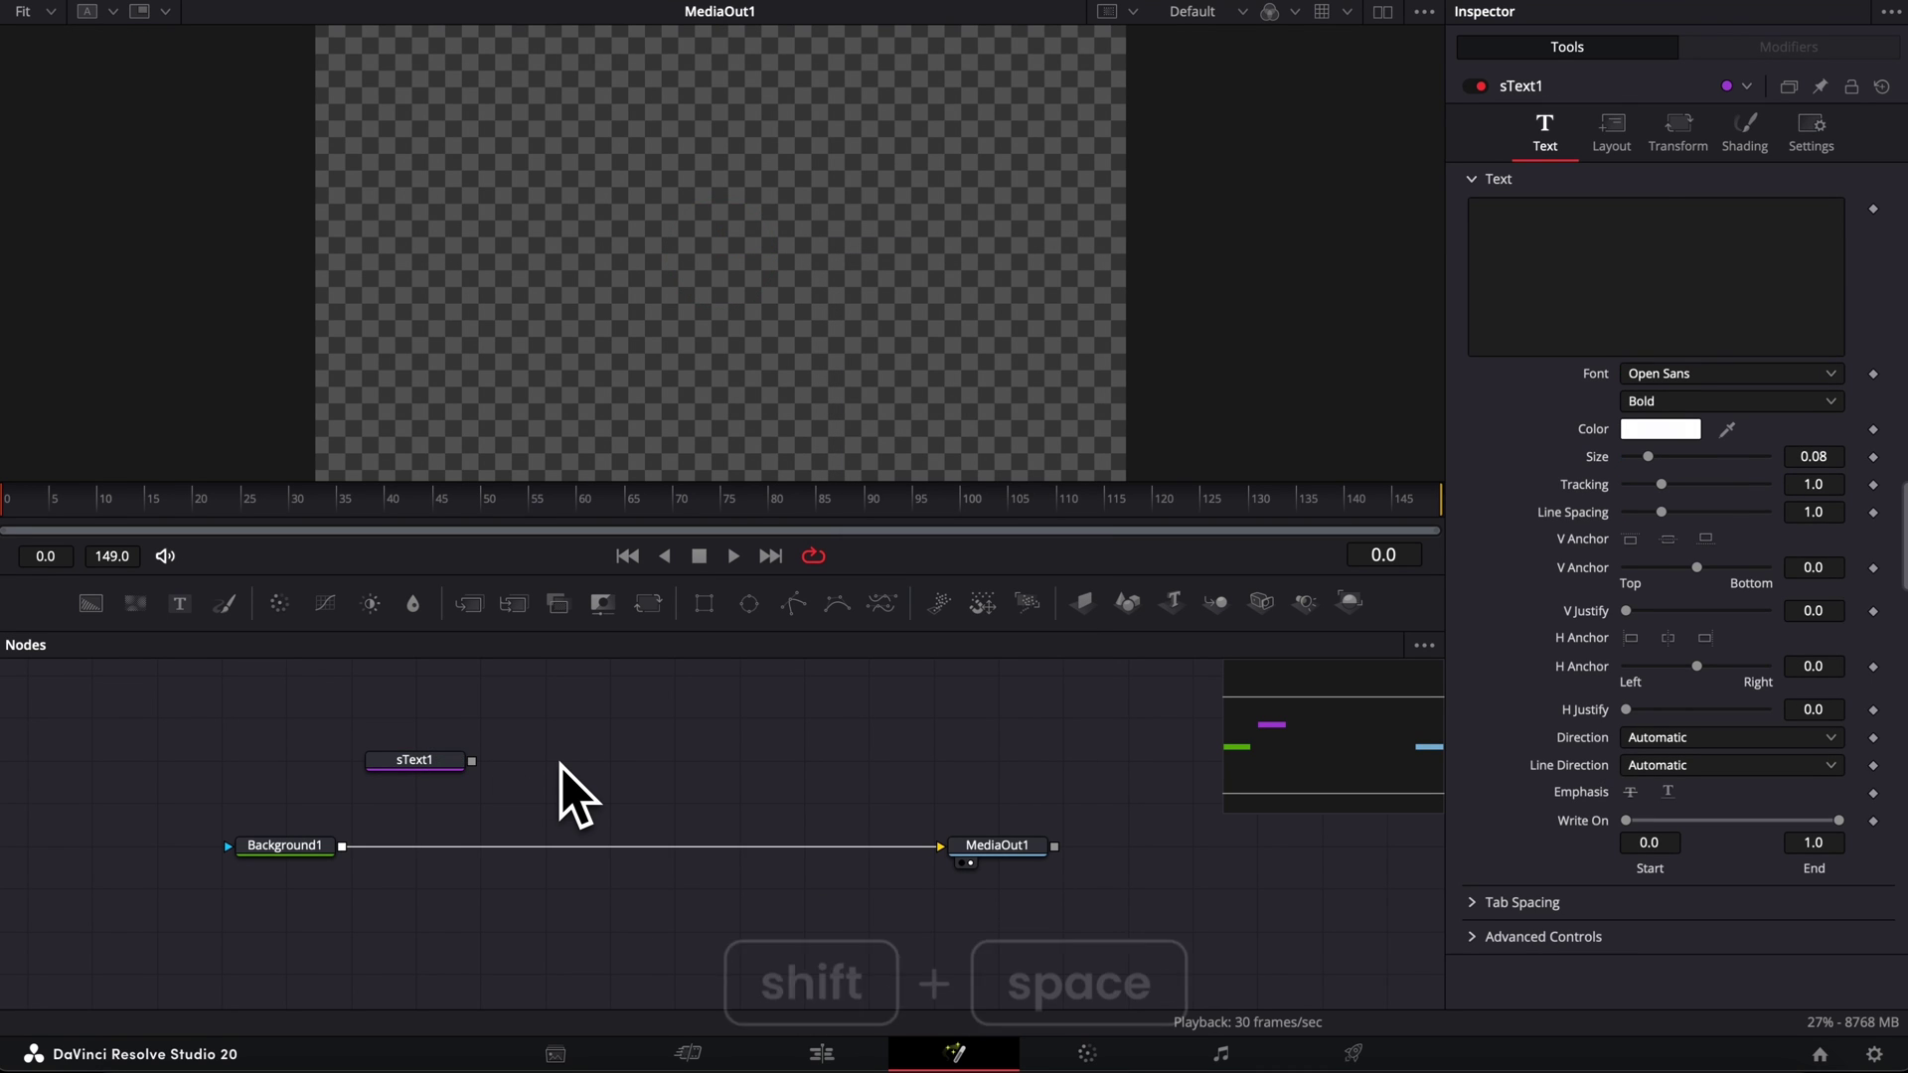
pyautogui.write('sren')
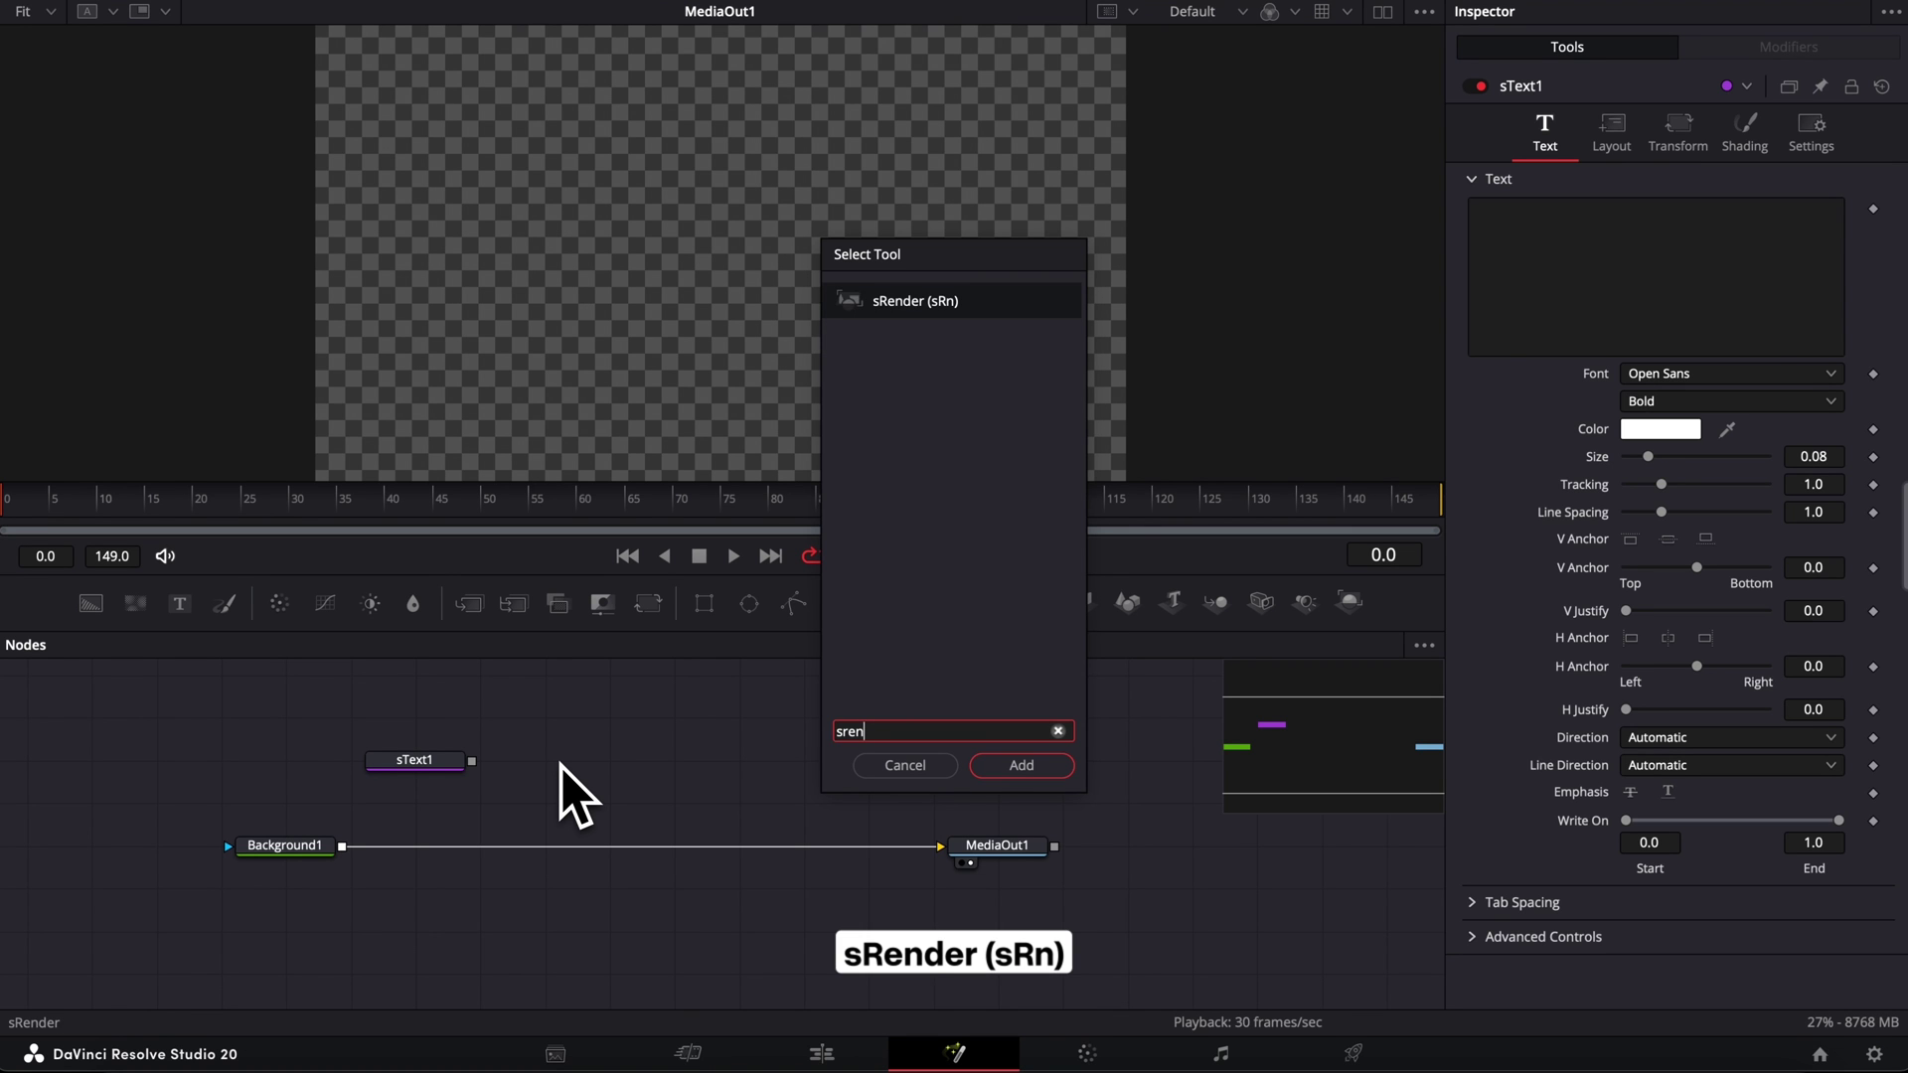
pyautogui.press('Return')
# - Arrange sText1 and sRender1, then merge sRender1 into the Background1–MediaOut1 line as Merge1
pyautogui.moveTo(588, 766); pyautogui.dragTo(607, 765)
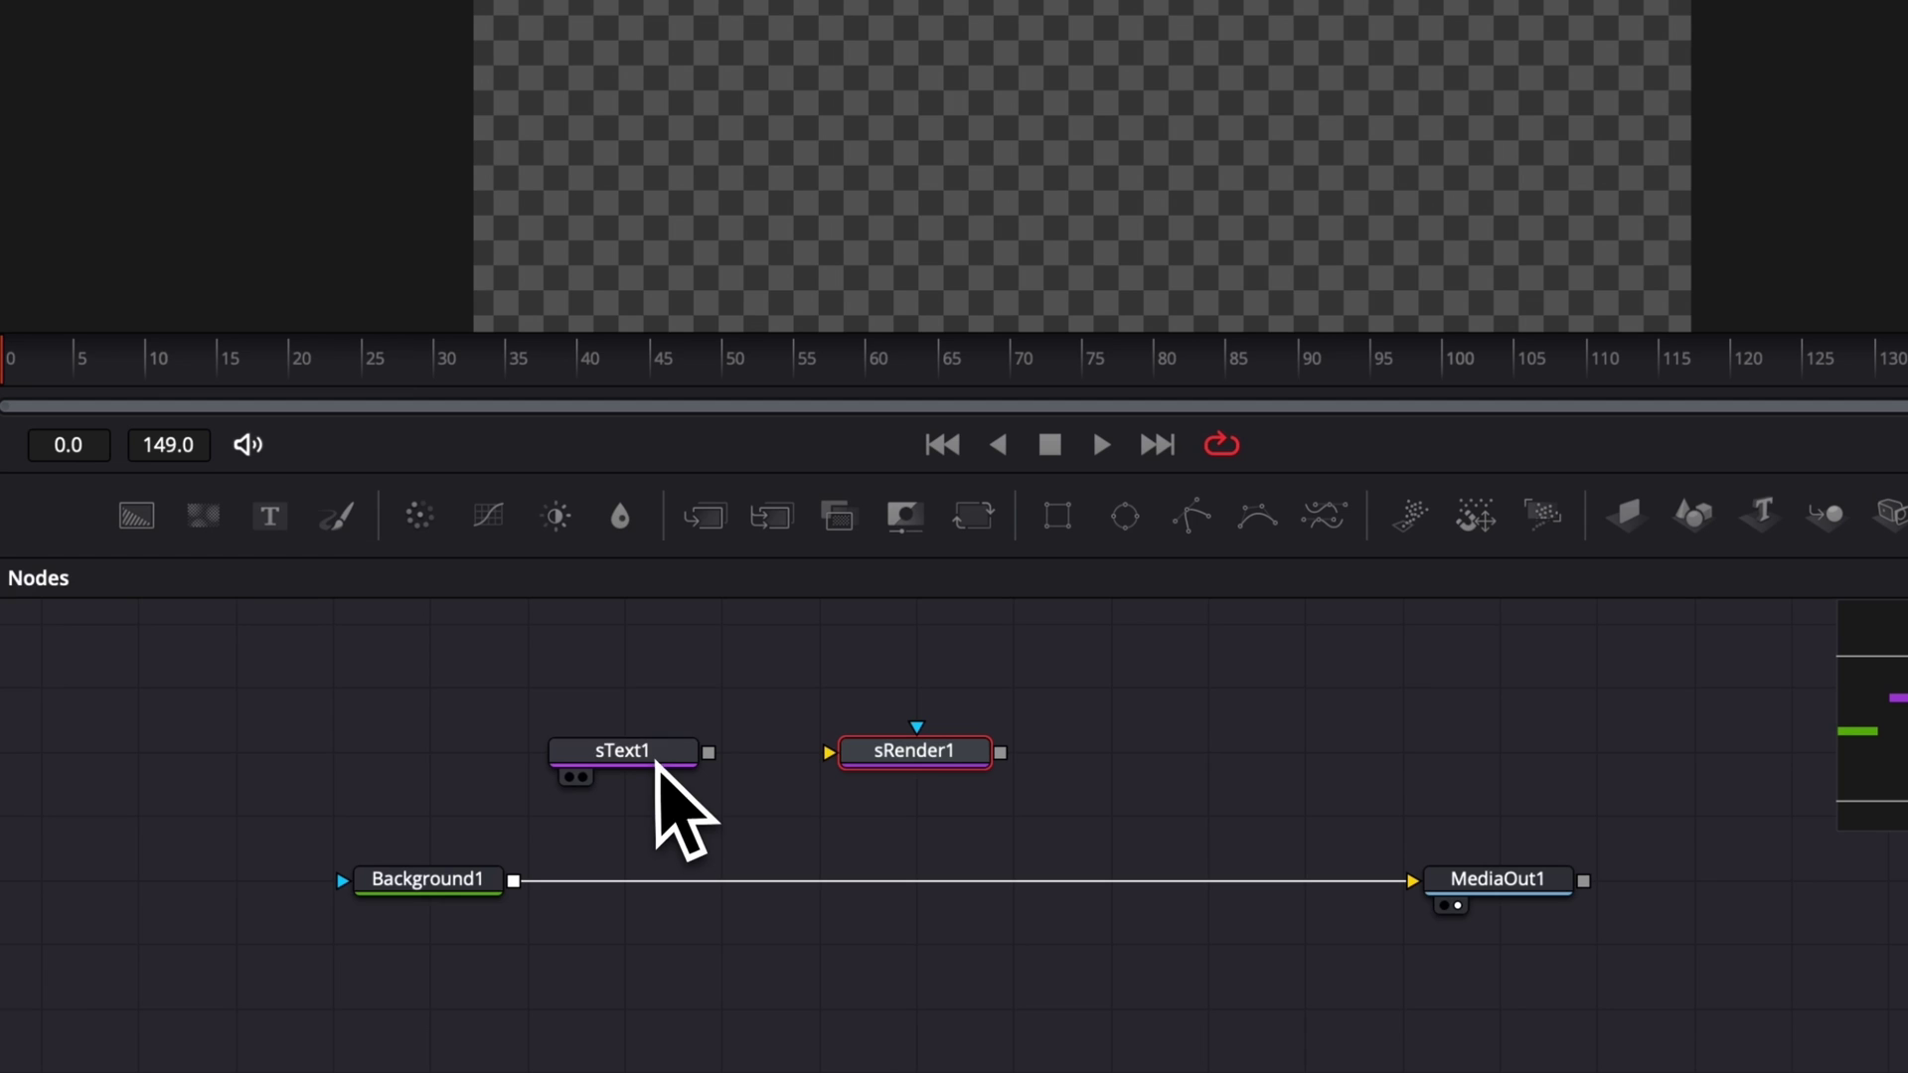
pyautogui.moveTo(656, 757); pyautogui.dragTo(644, 632)
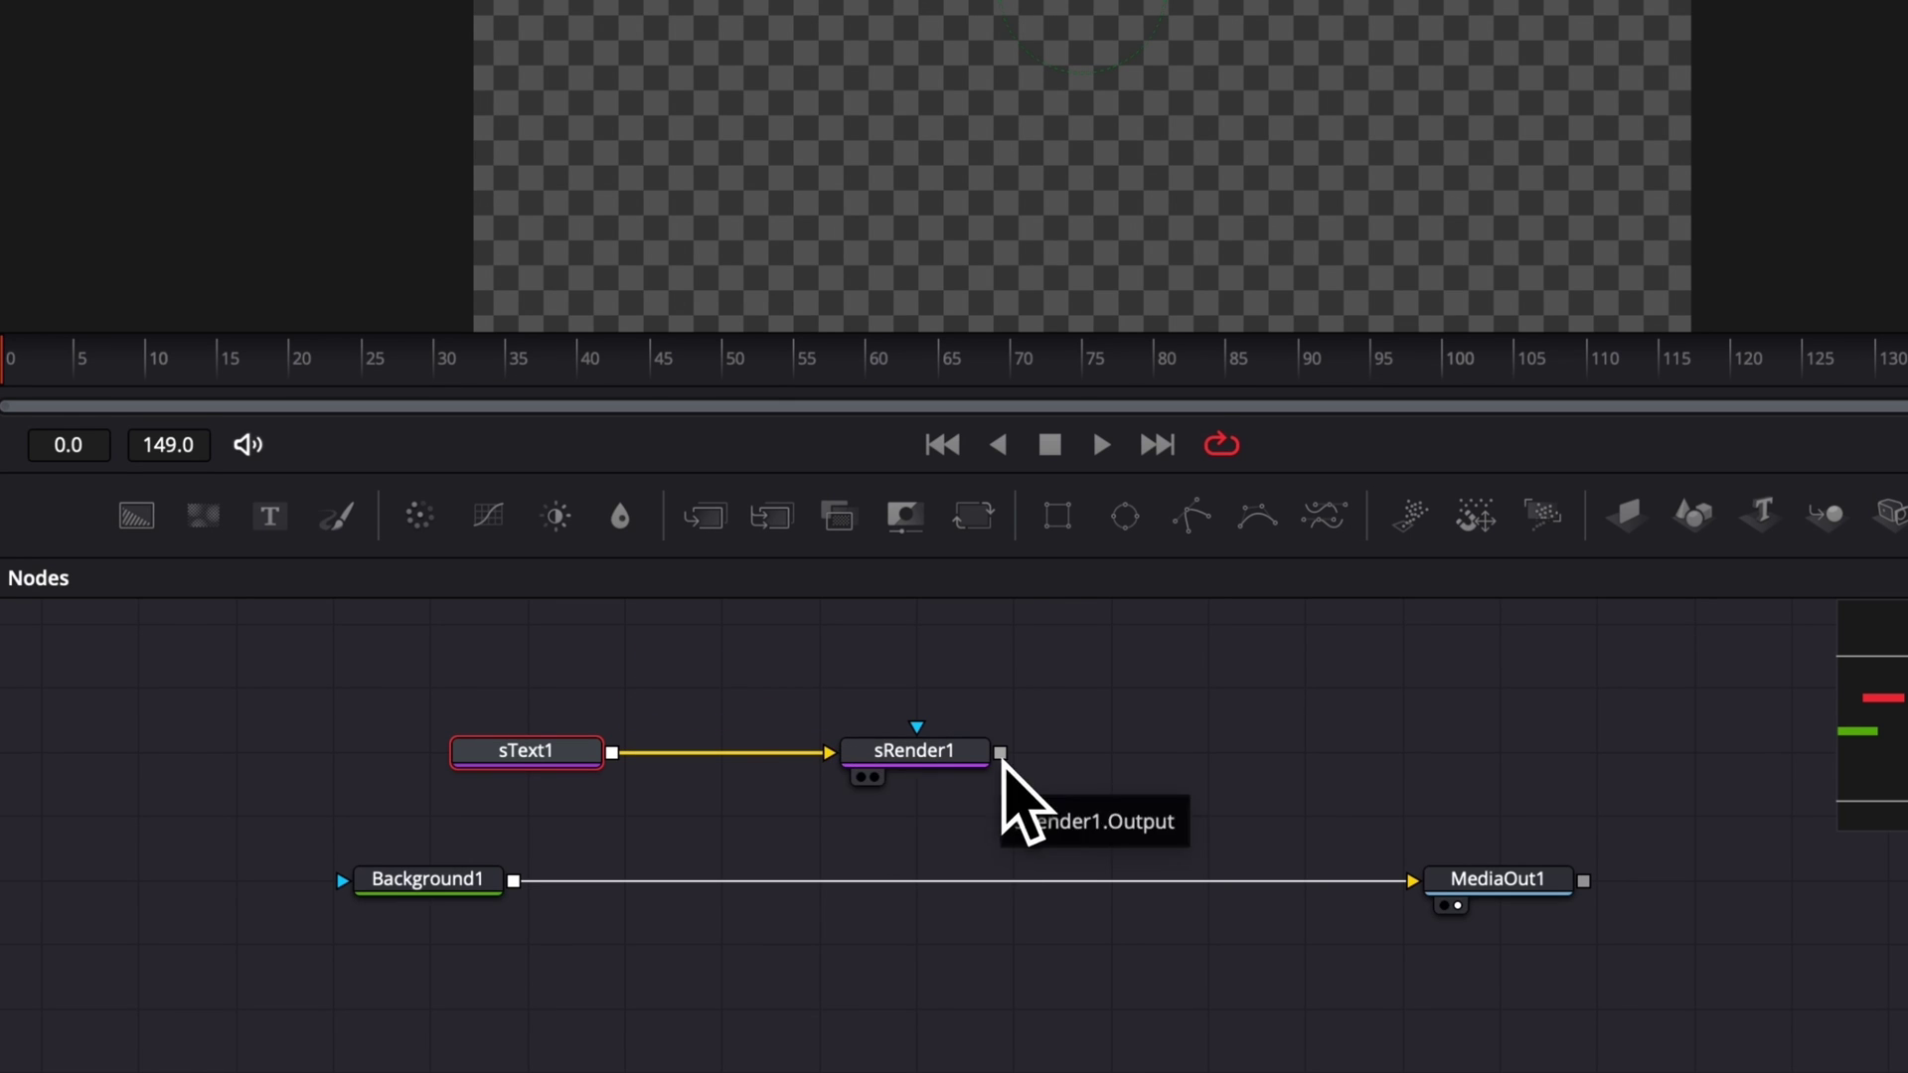
pyautogui.moveTo(1000, 753); pyautogui.dragTo(516, 882)
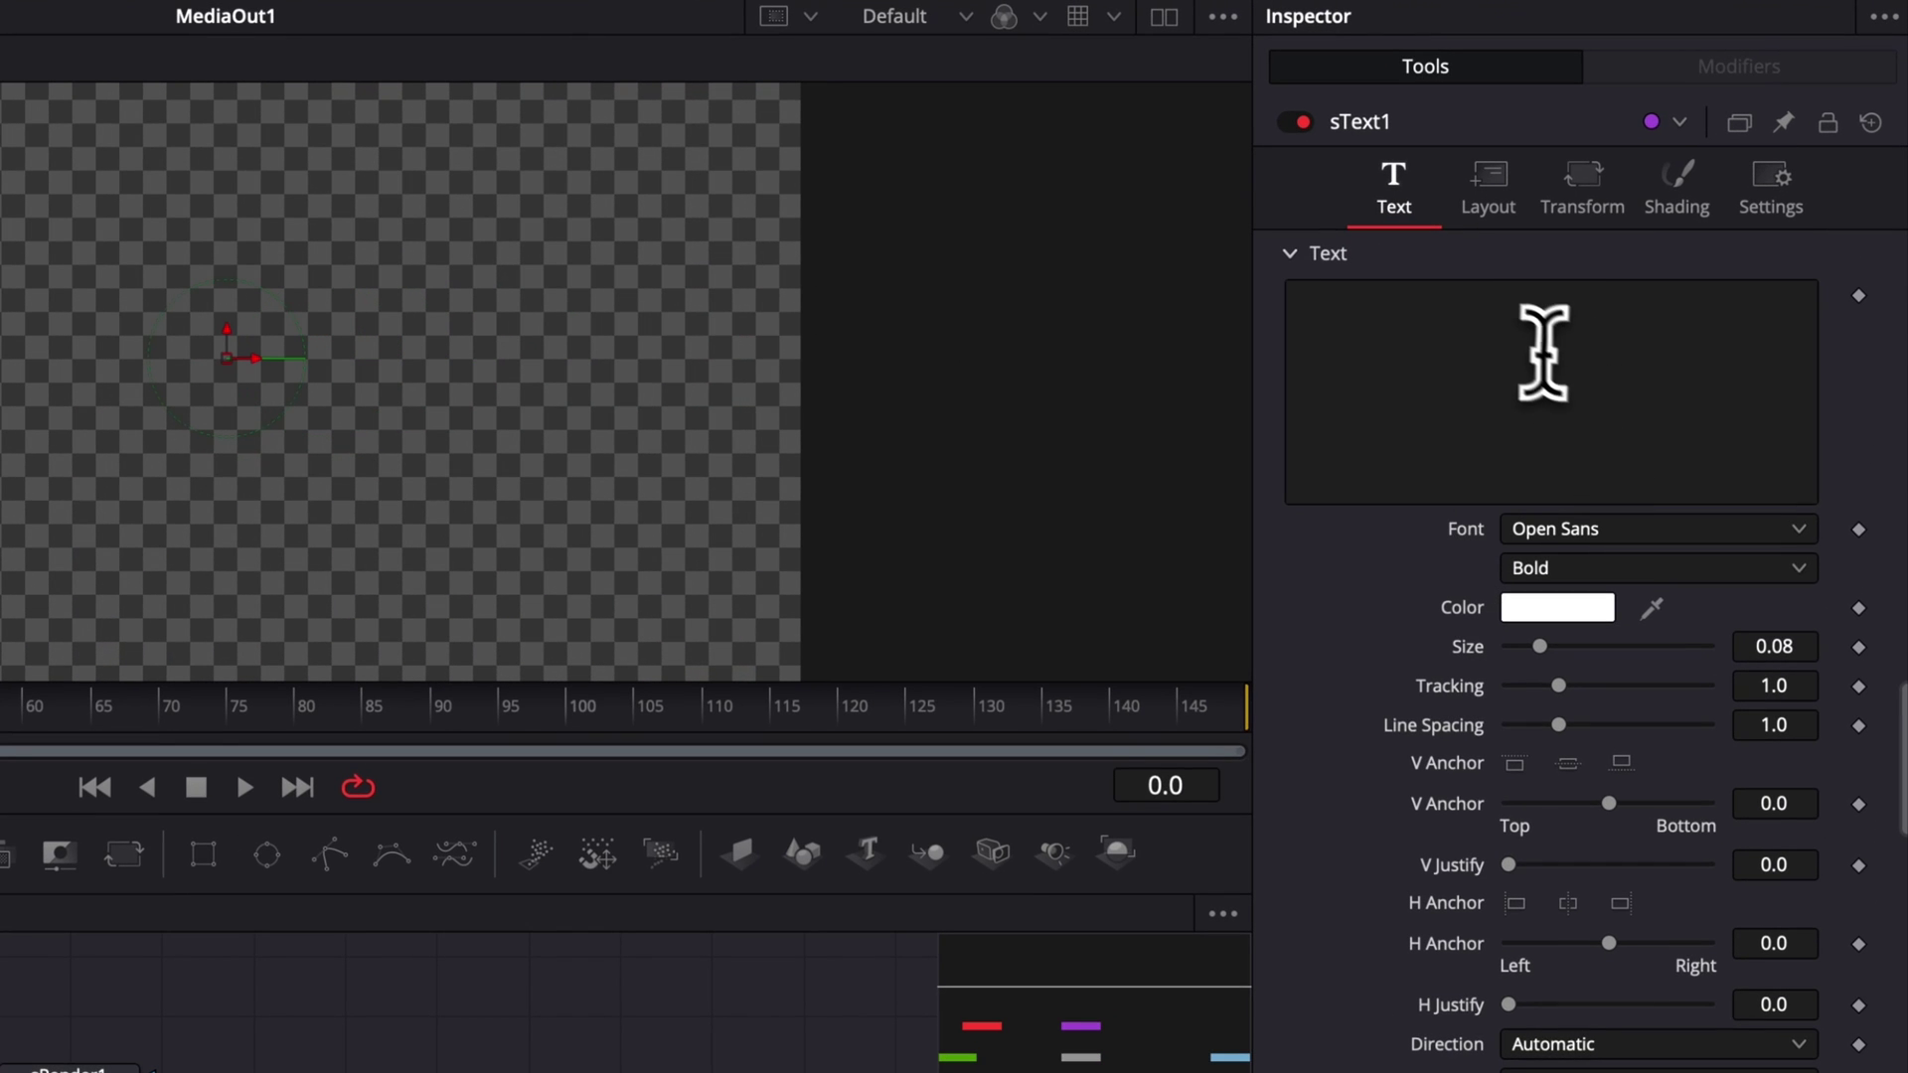
# - Enter the title text SOCRATES and make it red
pyautogui.click(1636, 238)
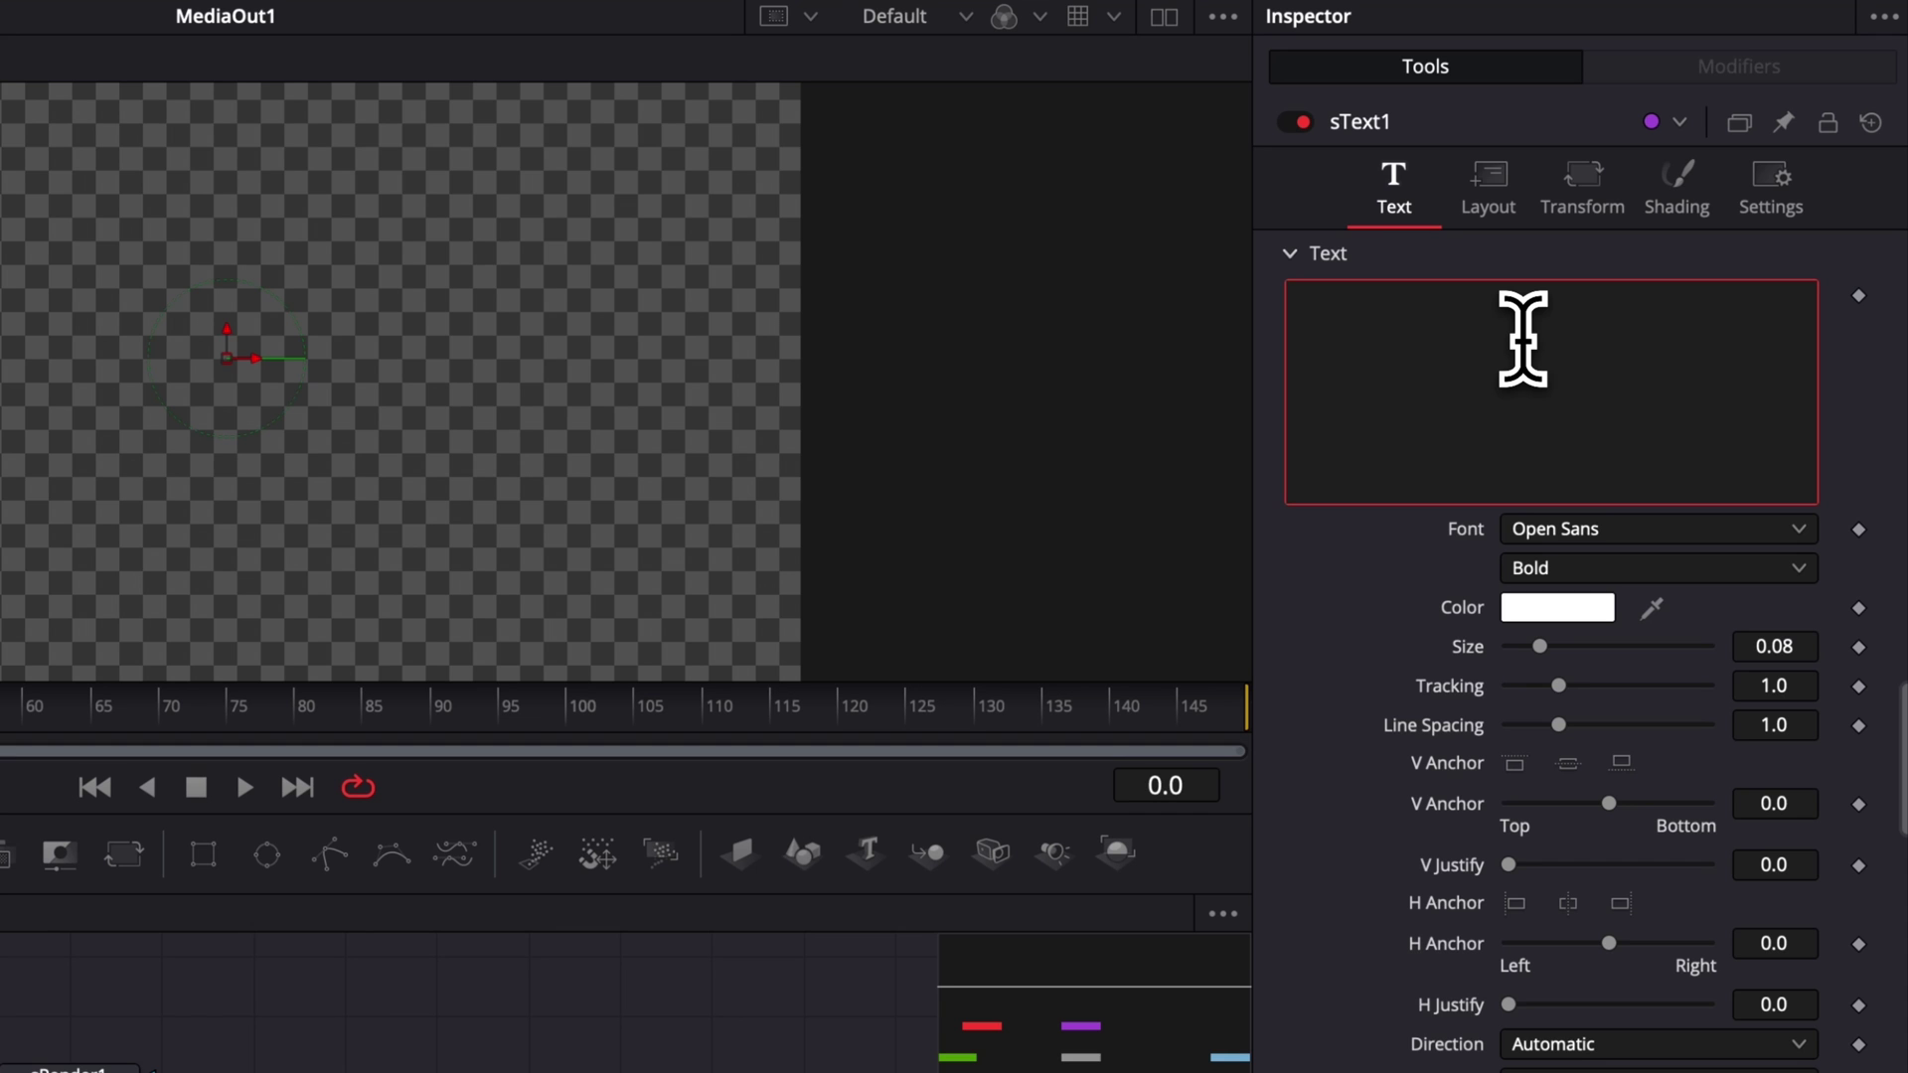
pyautogui.write('SOCRATES')
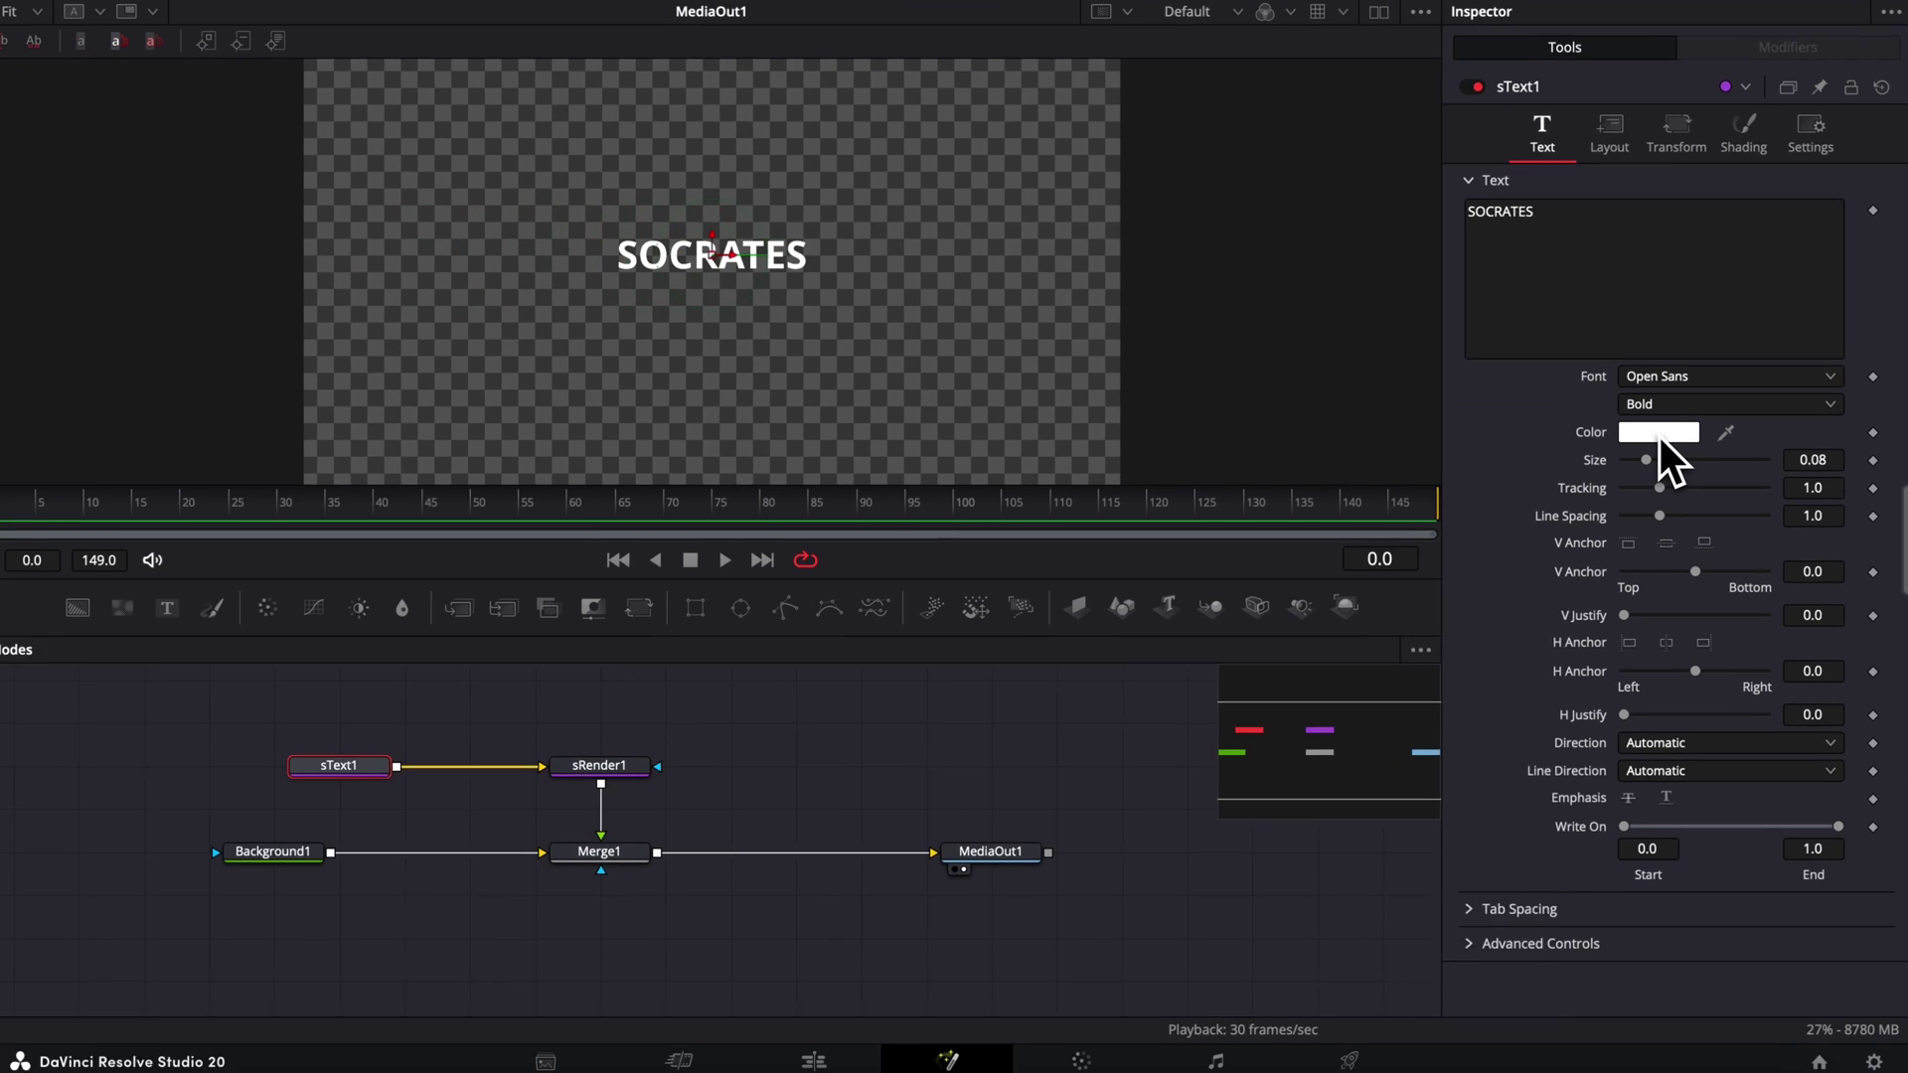
pyautogui.click(1556, 607)
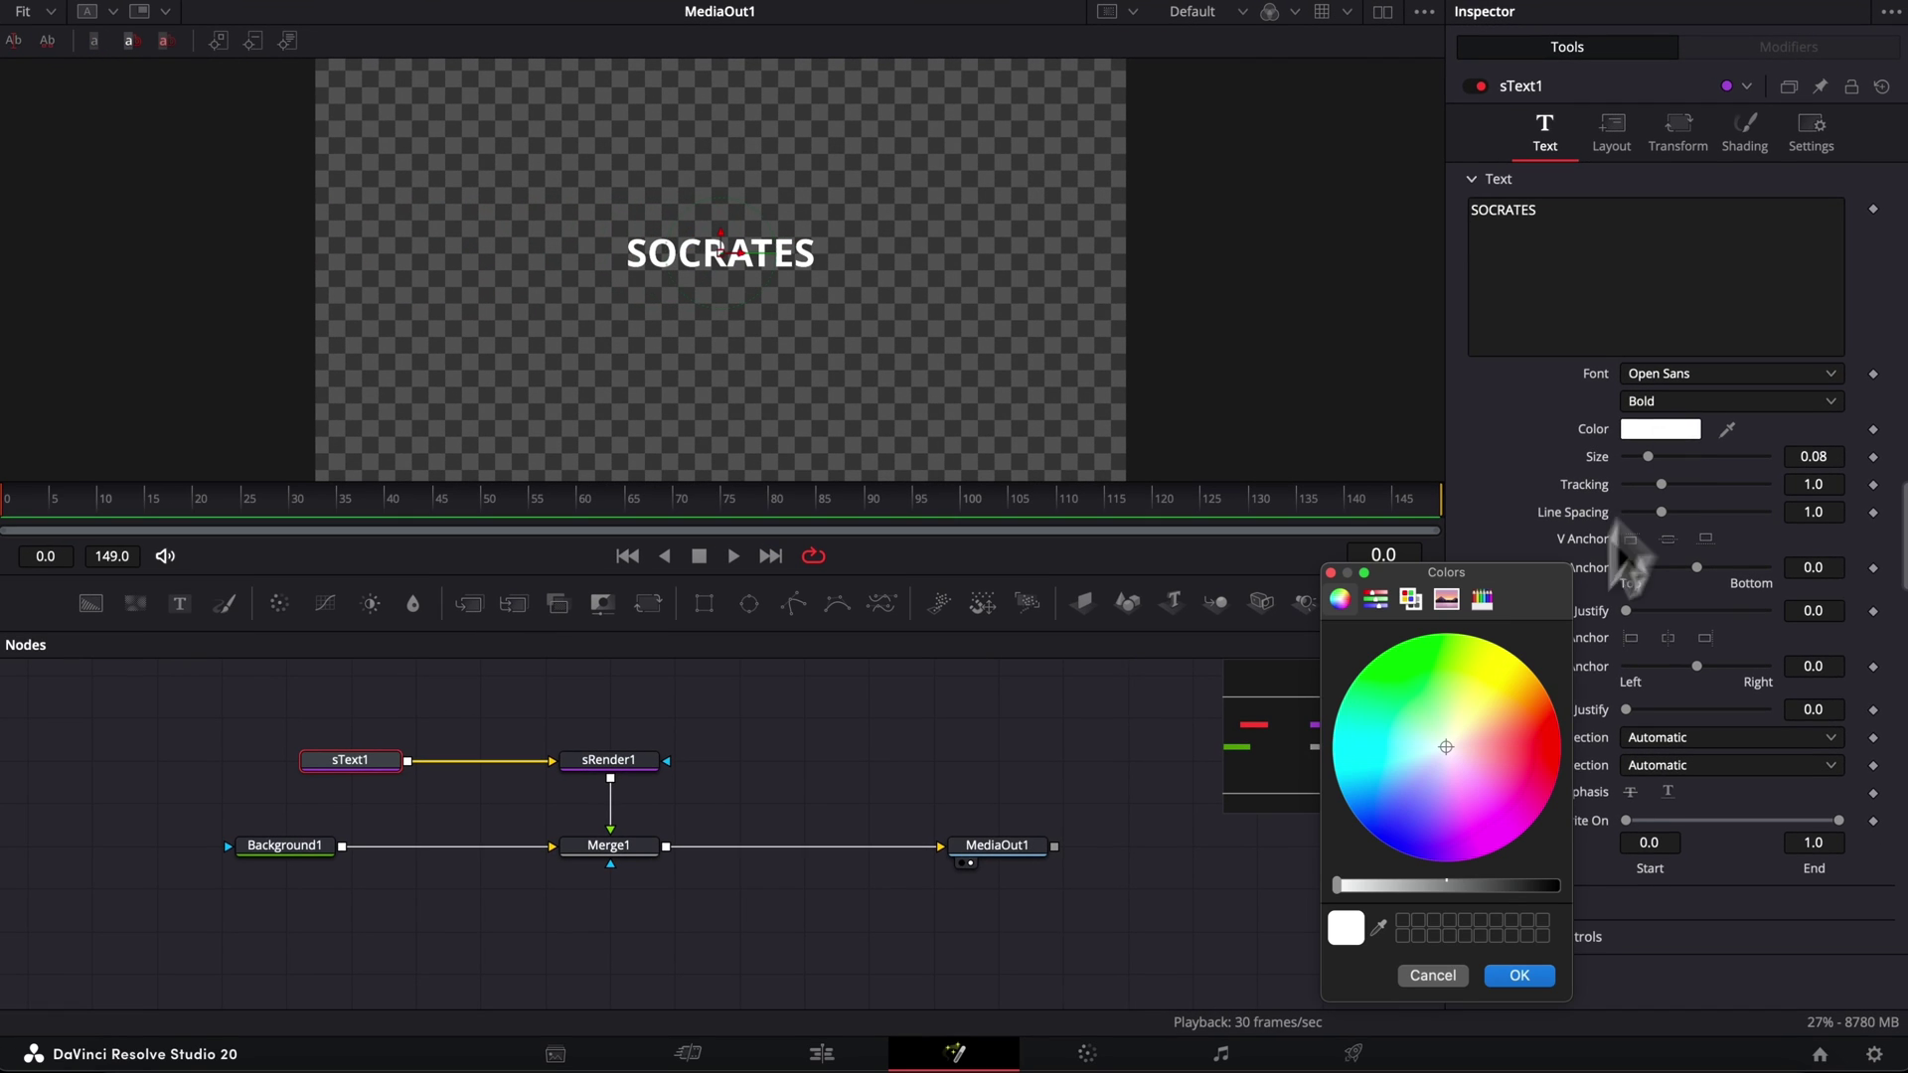
pyautogui.click(1544, 747)
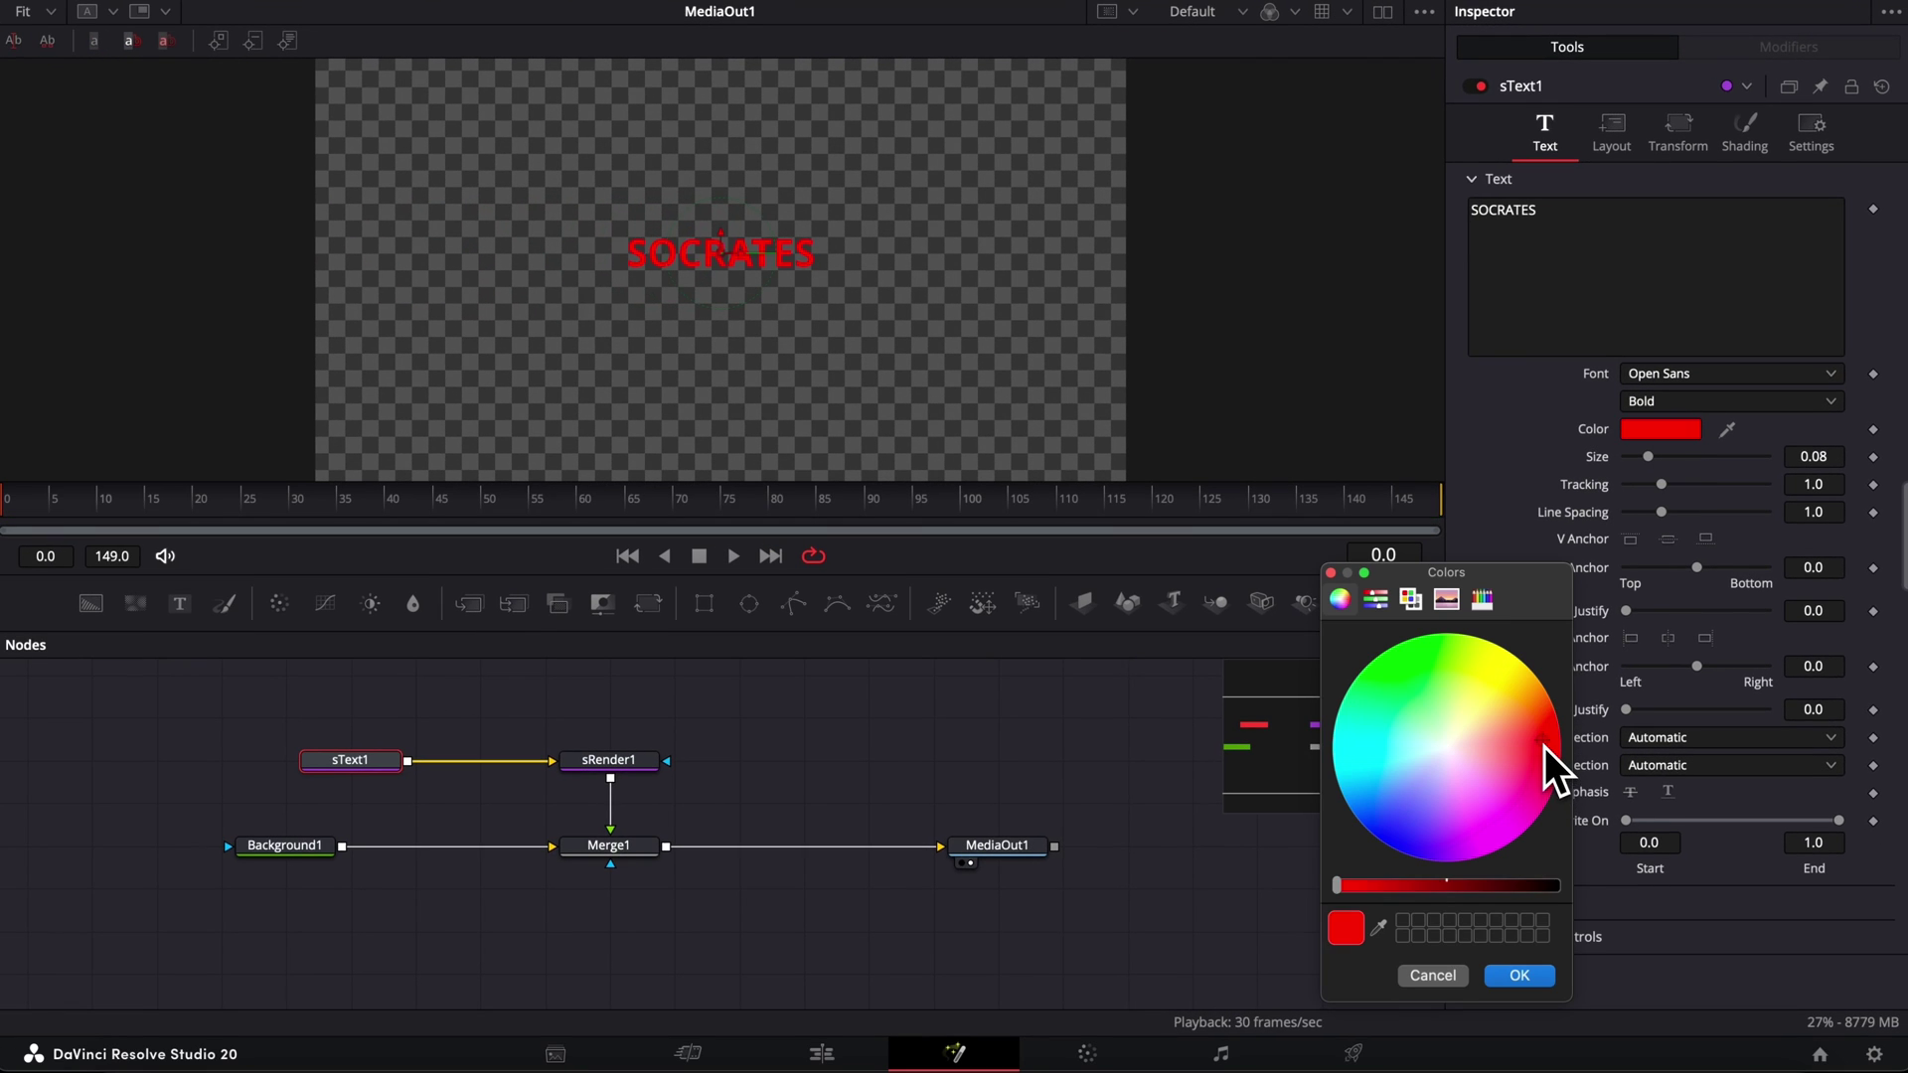
pyautogui.click(1520, 975)
# - Set the font to Overused Grotesk at size 0.2126 and move sText1 left
pyautogui.click(1661, 374)
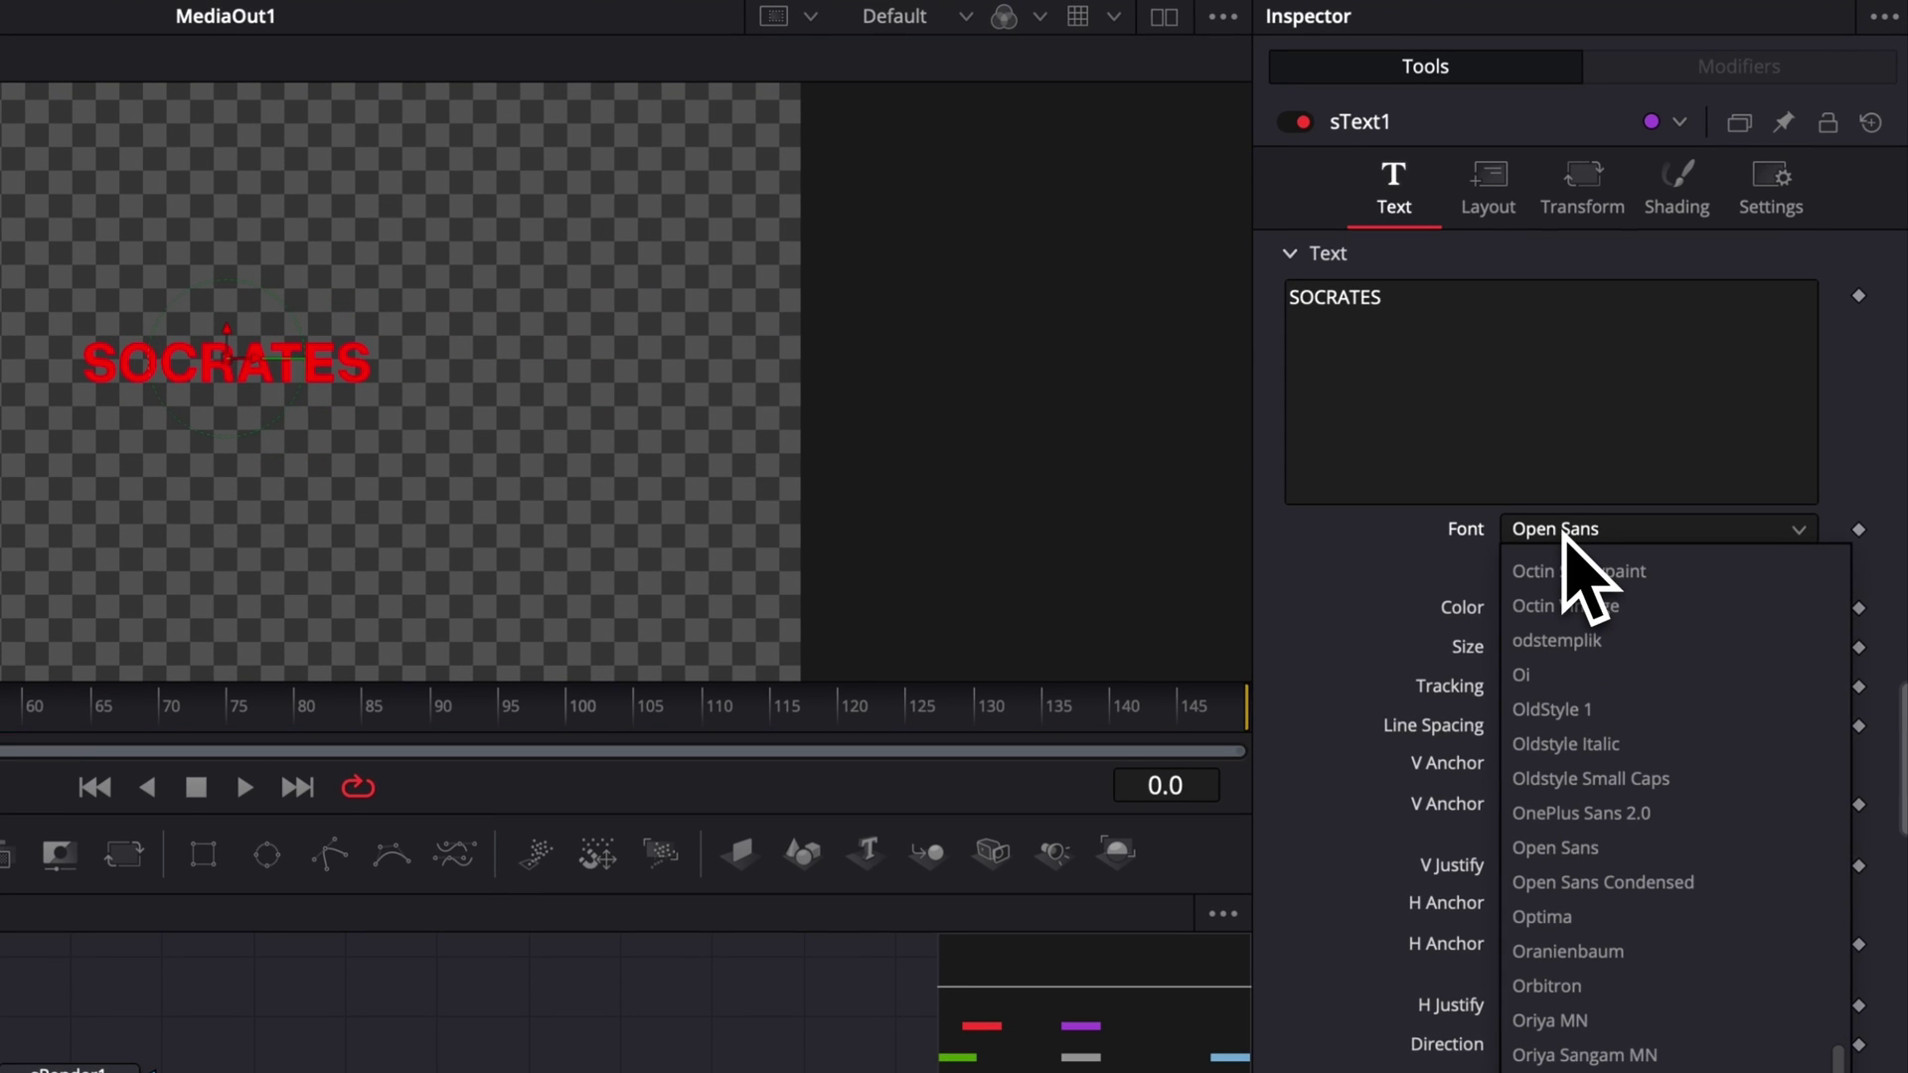
pyautogui.scroll(-4, 1570, 596)
pyautogui.click(1575, 561)
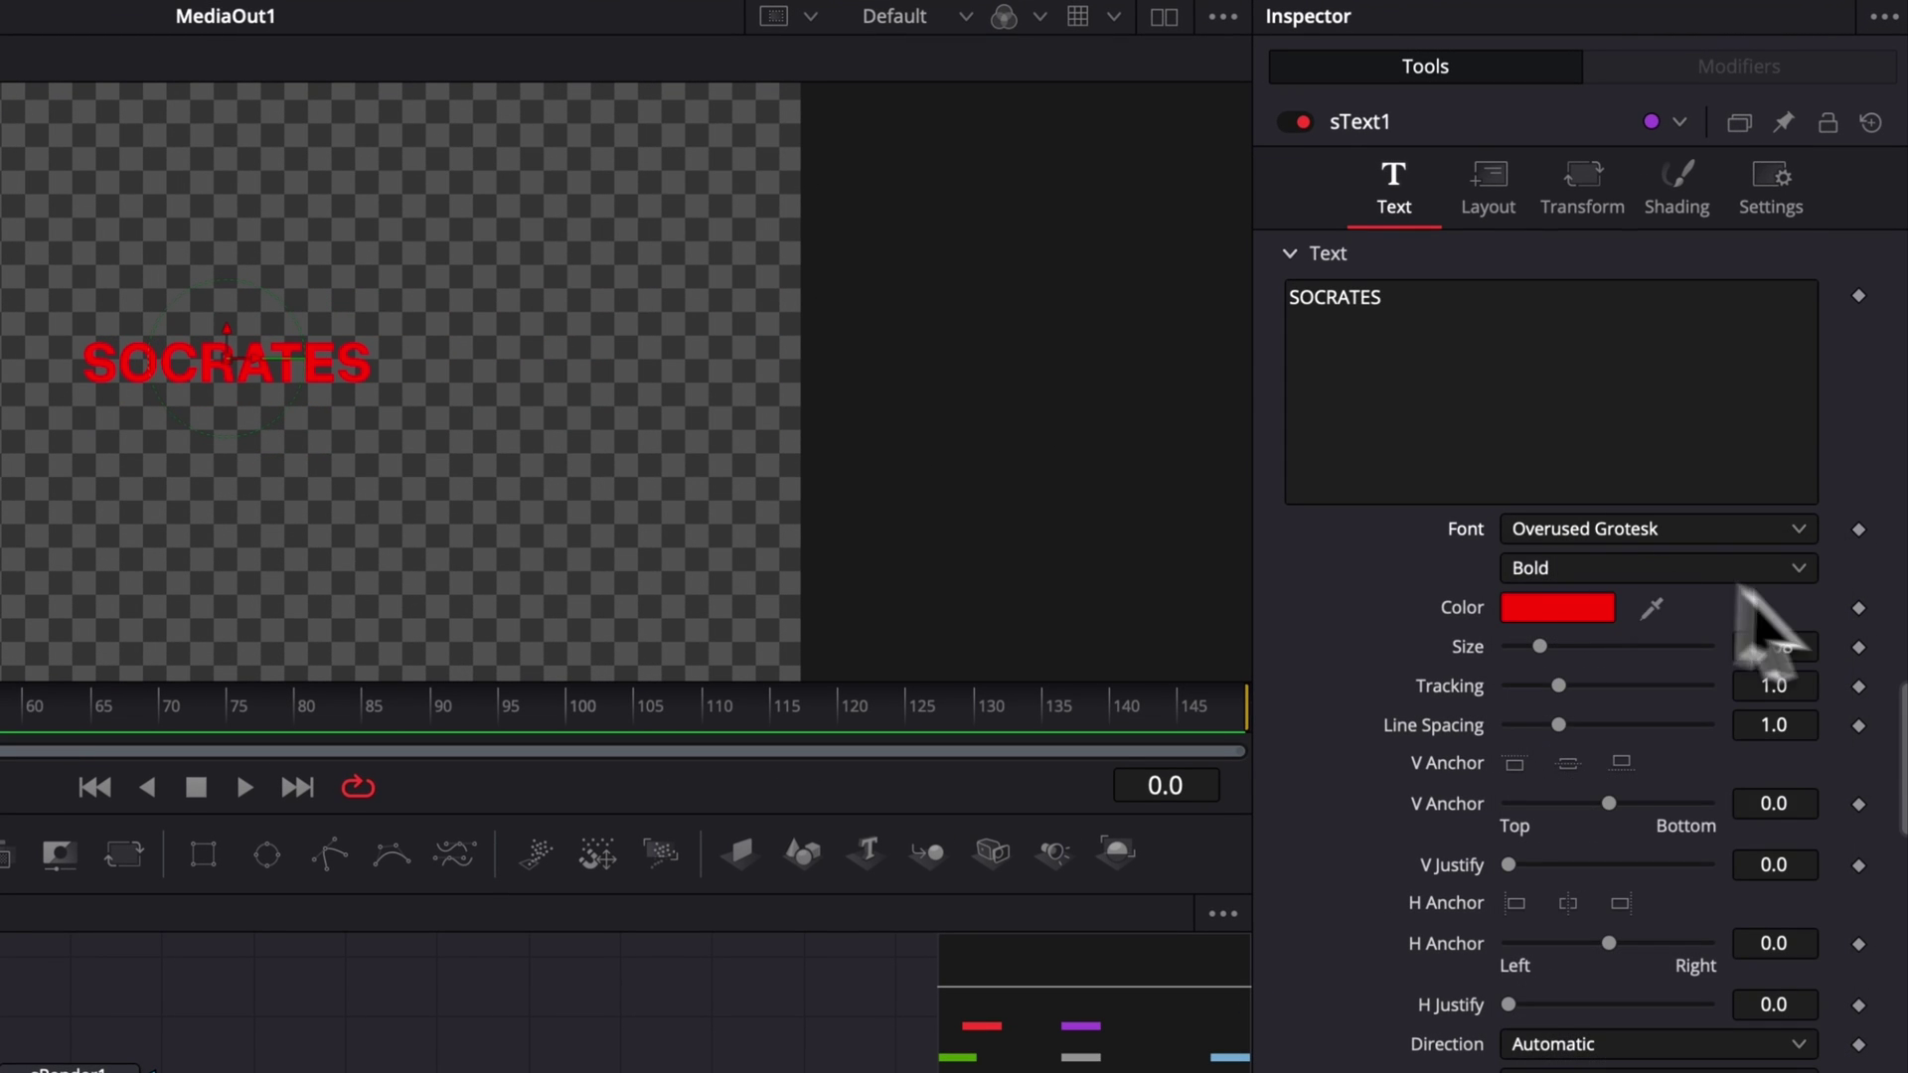
pyautogui.moveTo(1541, 651); pyautogui.dragTo(1594, 655)
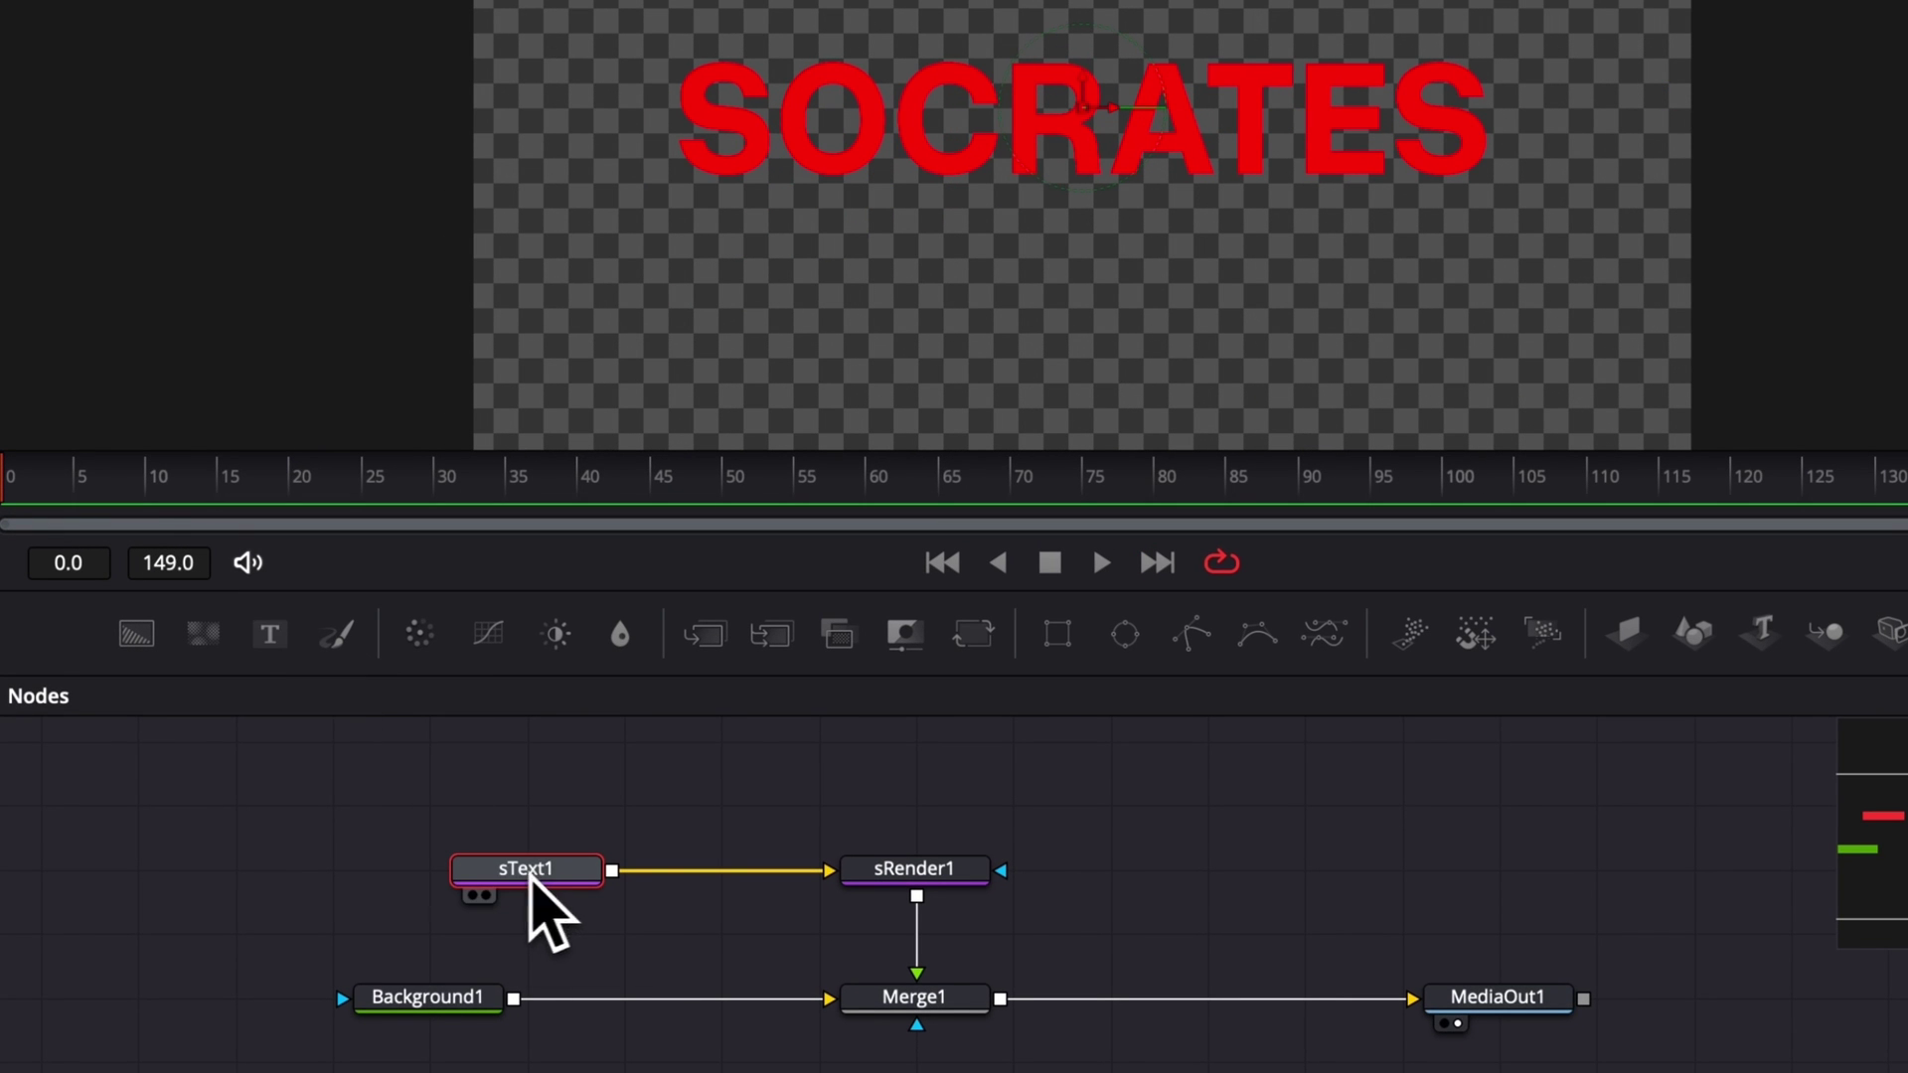
pyautogui.moveTo(525, 887); pyautogui.dragTo(326, 887)
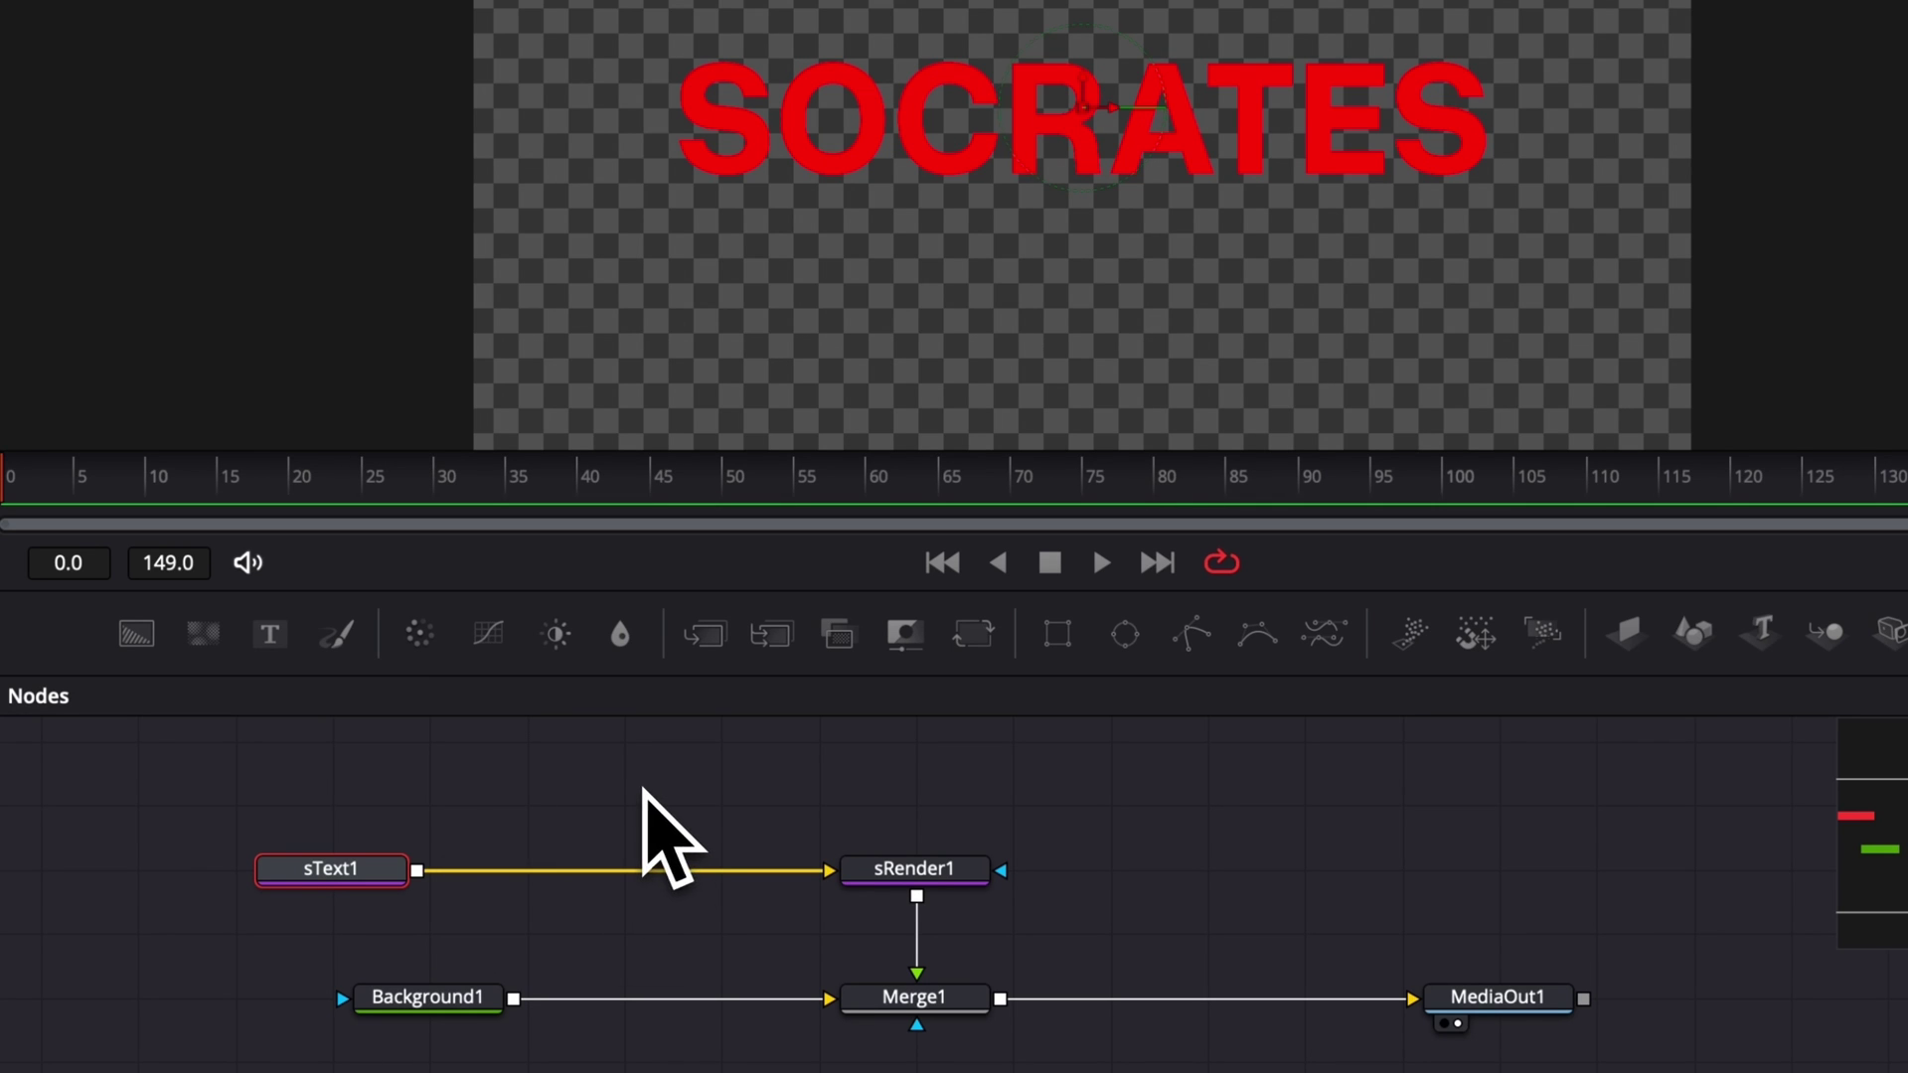
pyautogui.moveTo(356, 864)
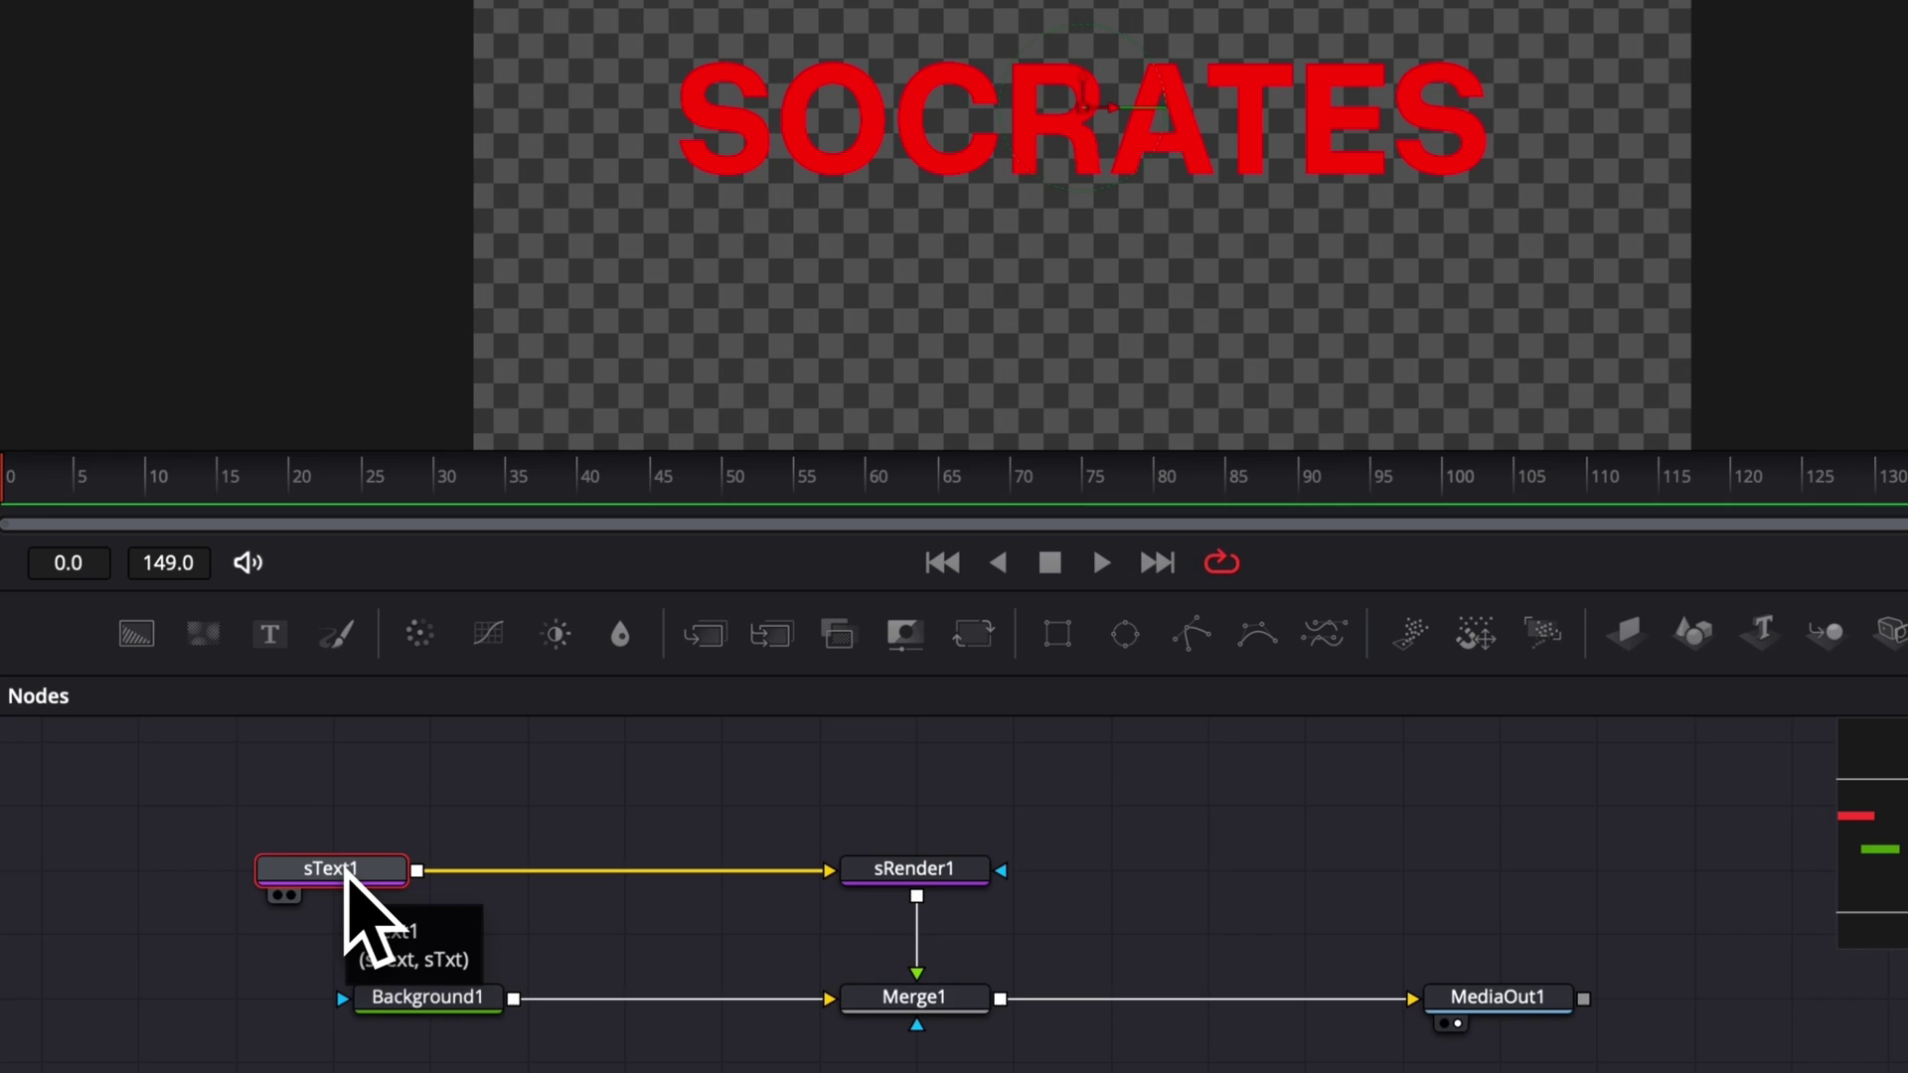
# - Add an sOutline node after sText1 and thin its Thickness to 0.005
pyautogui.hotkey('shift', 'space')
pyautogui.write('sren')
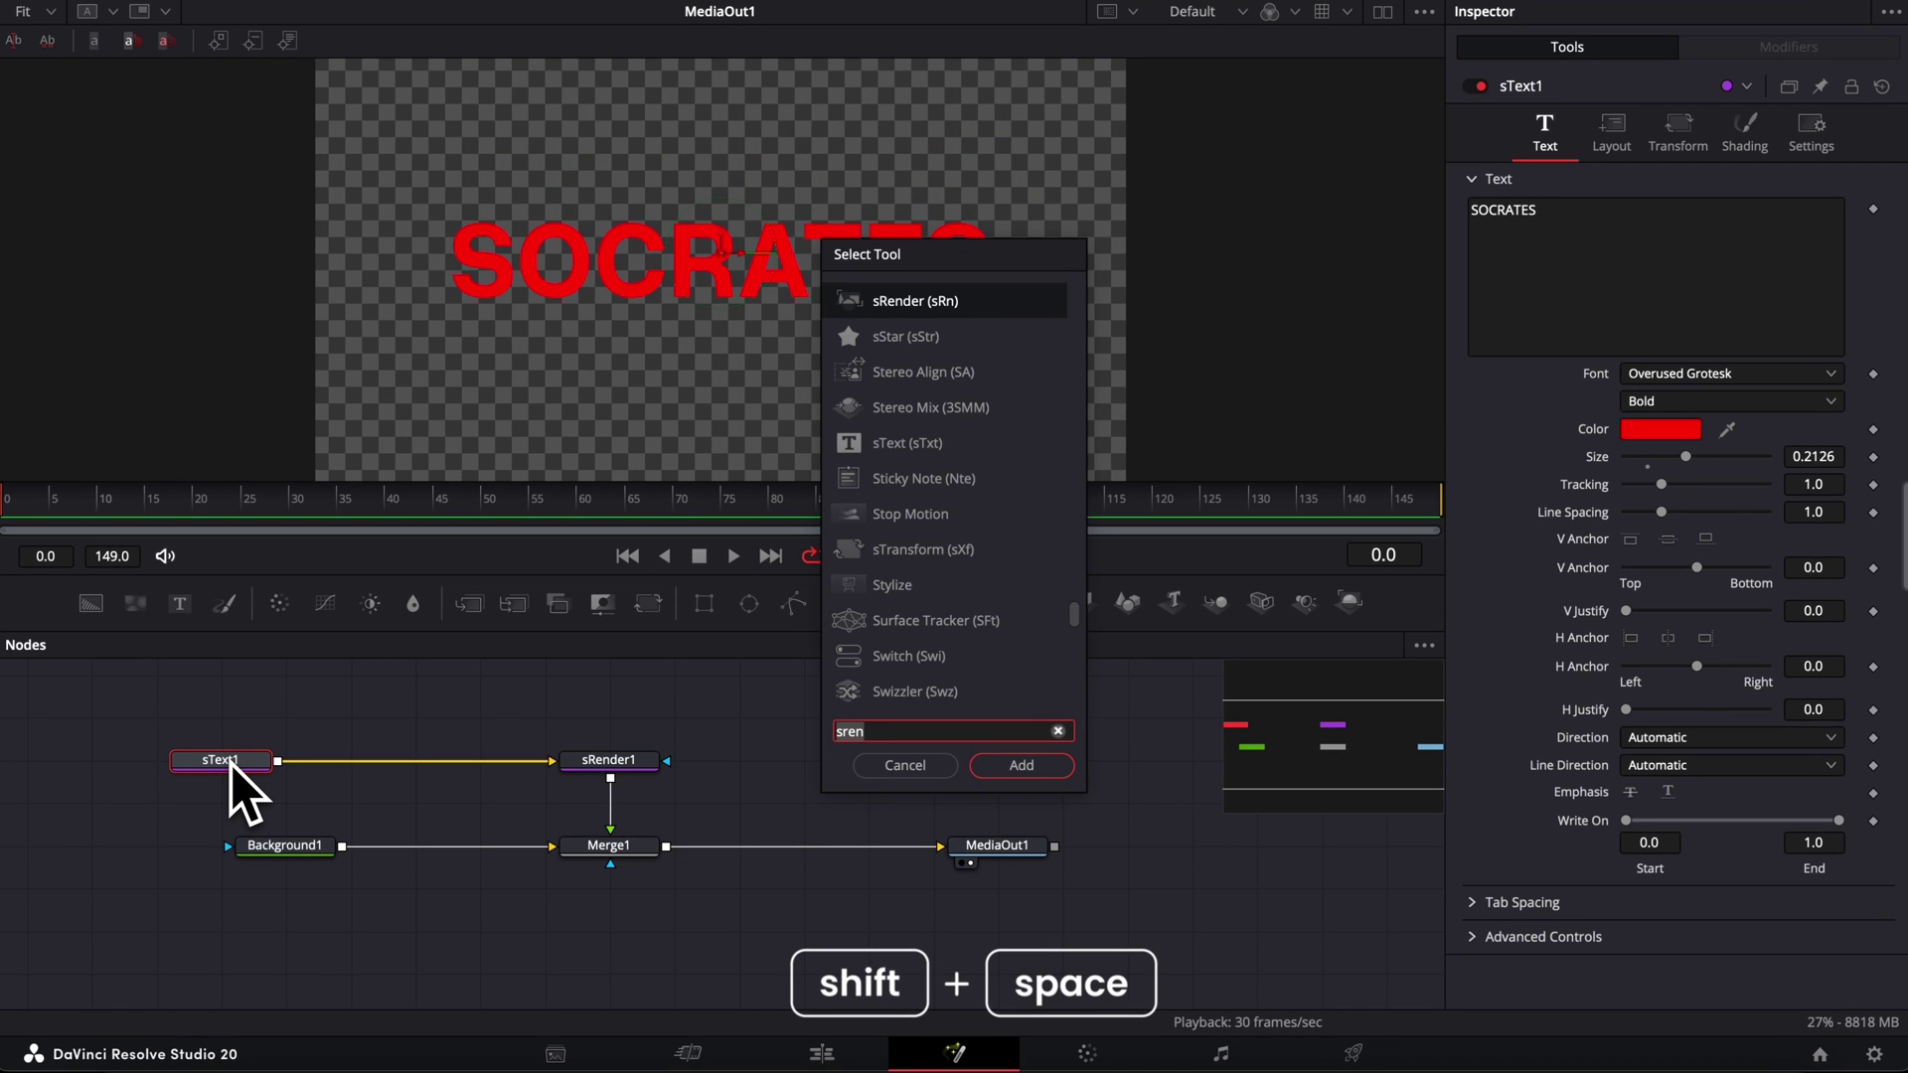
pyautogui.press('BackSpace')
pyautogui.press('BackSpace')
pyautogui.press('BackSpace')
pyautogui.write('out')
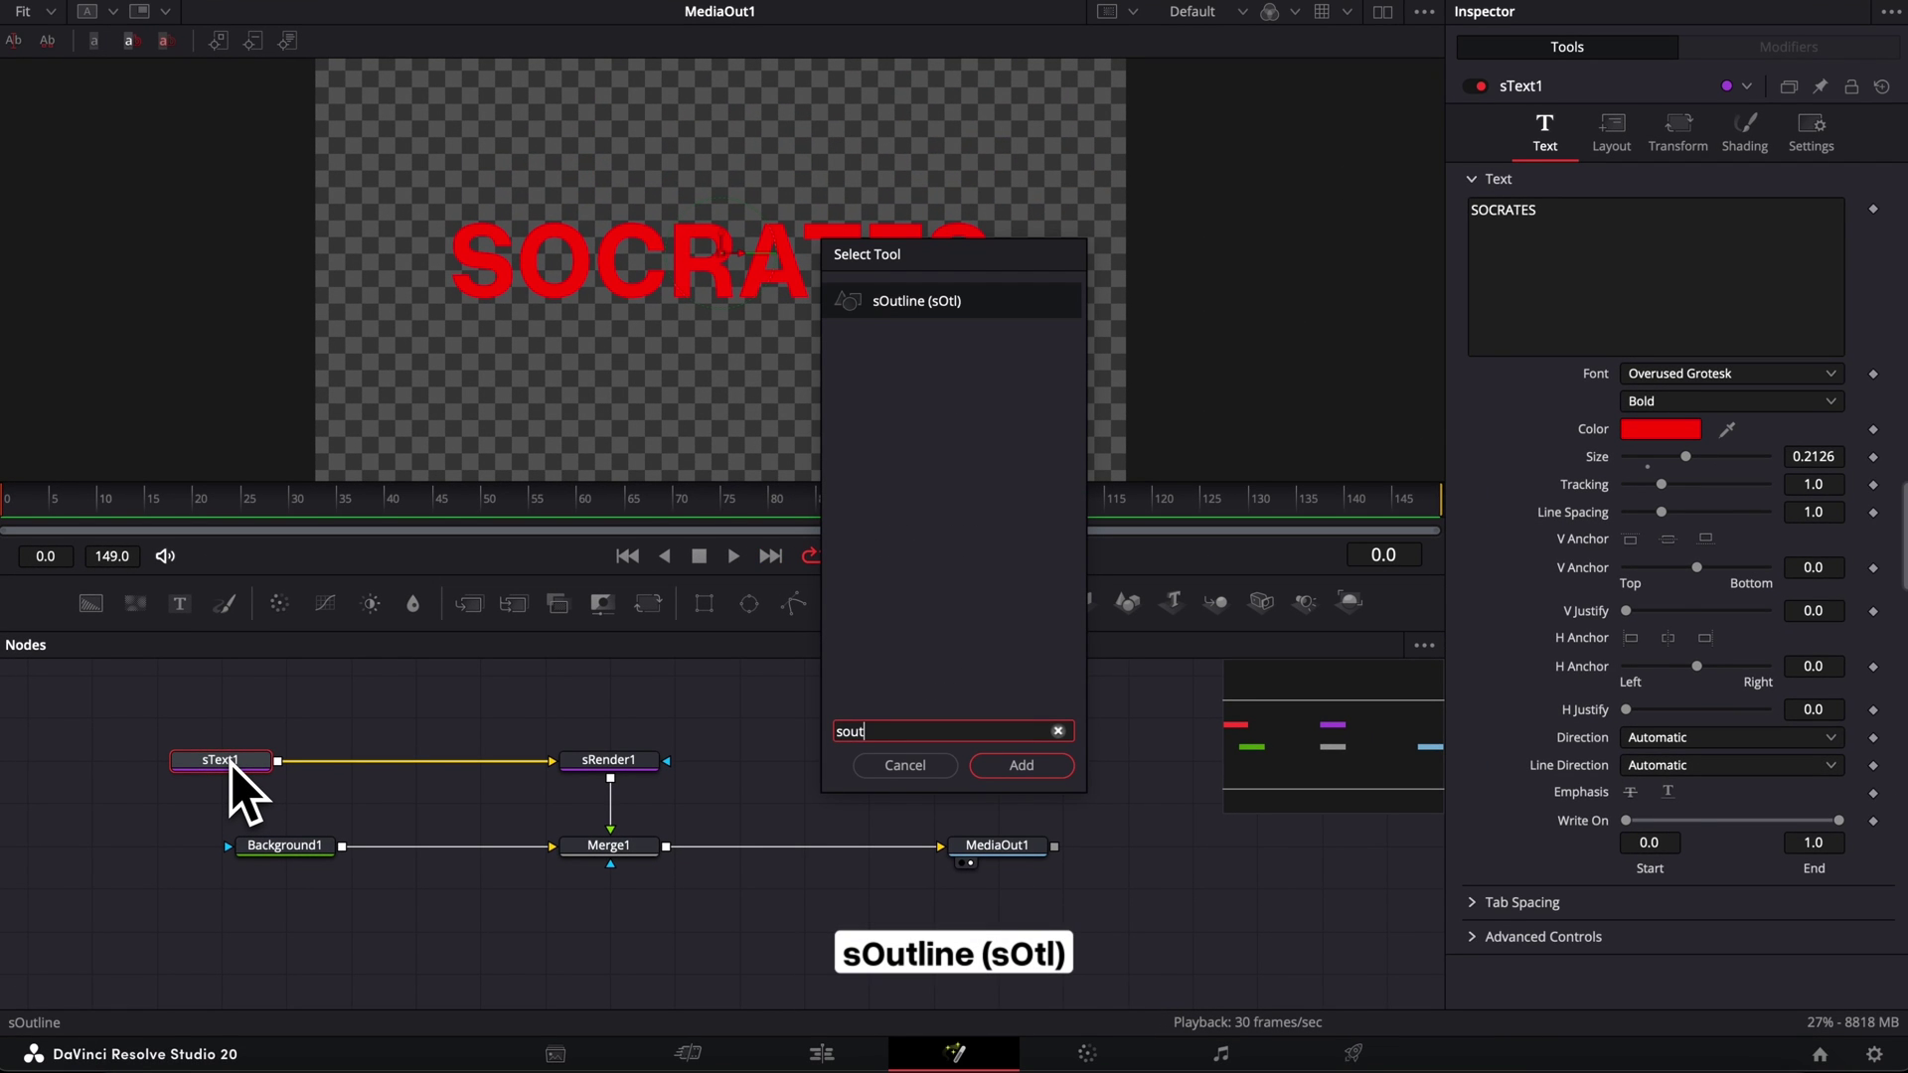
pyautogui.press('Return')
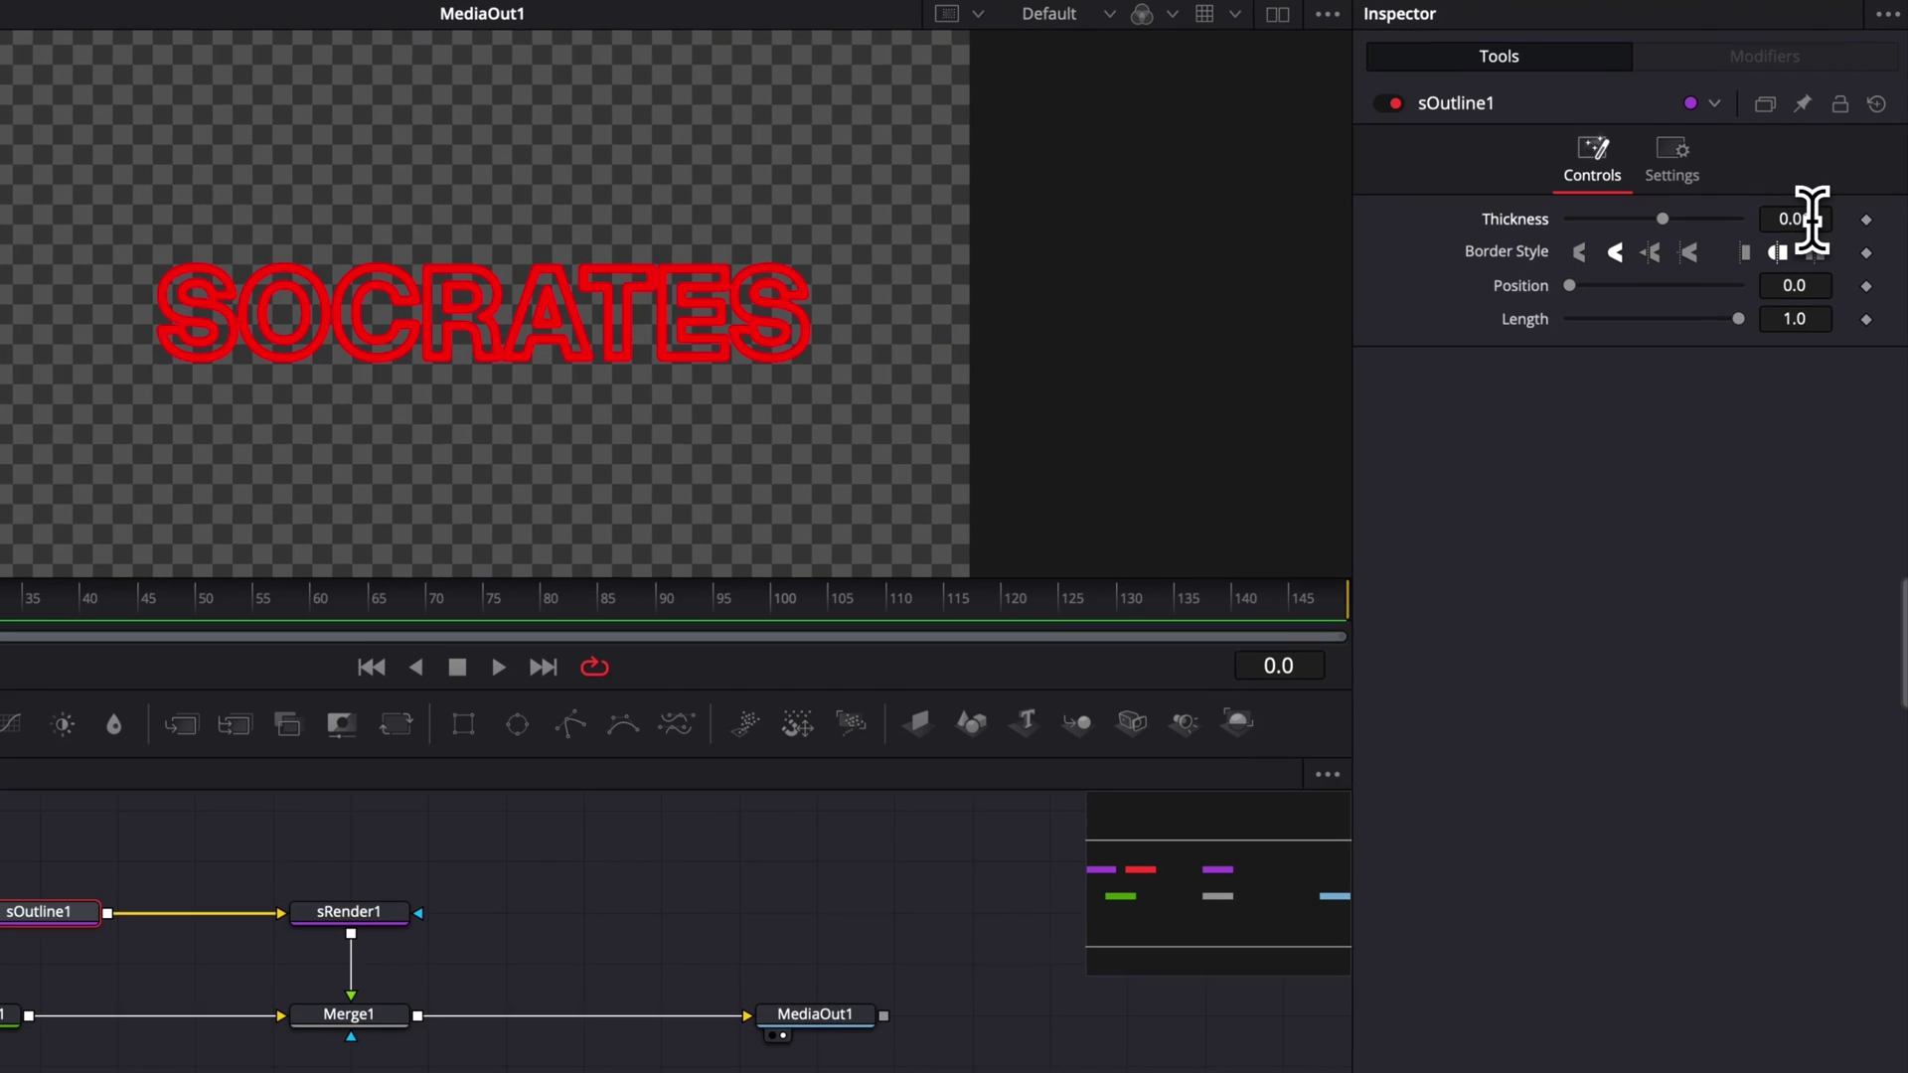
pyautogui.moveTo(1843, 185); pyautogui.dragTo(1828, 185)
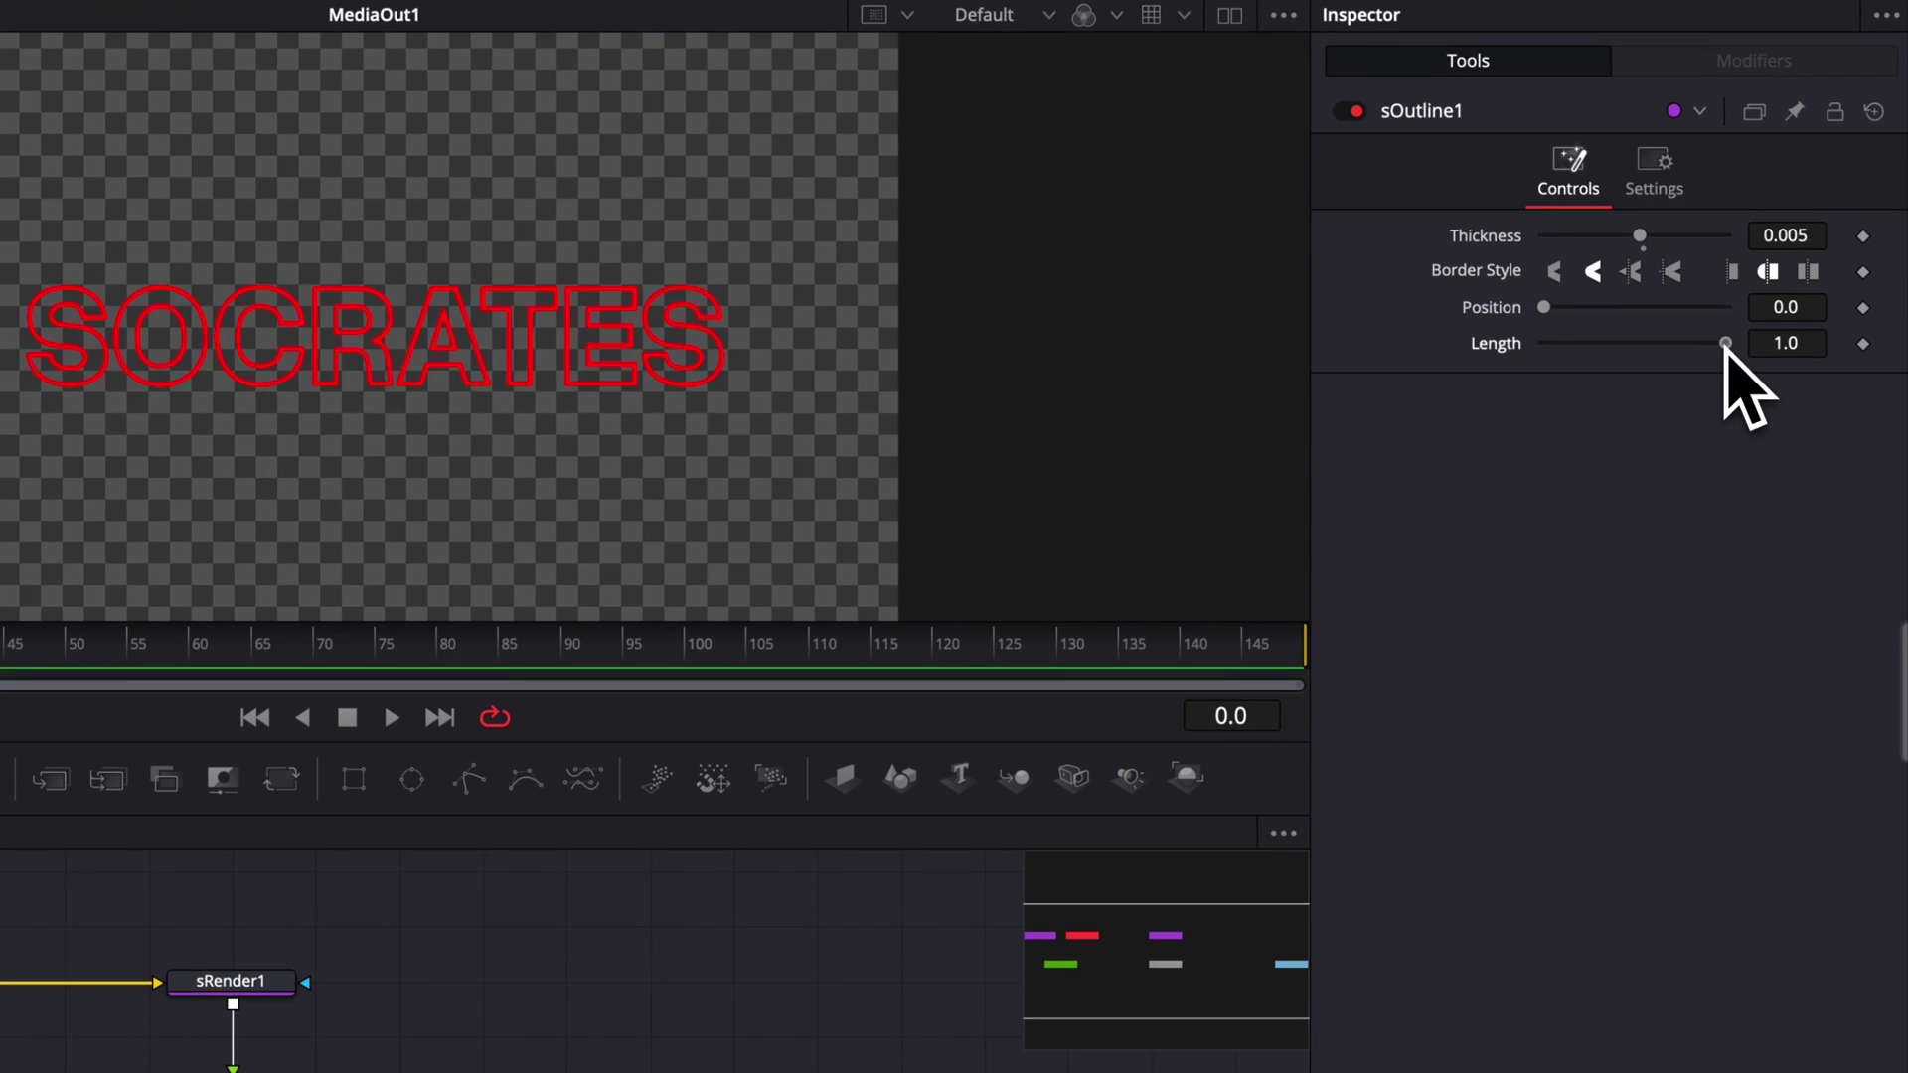
# - Key sOutline1's Length at 0 on frame 0 so SOCRATES draws on, and preview it
pyautogui.moveTo(1765, 265); pyautogui.dragTo(1649, 282)
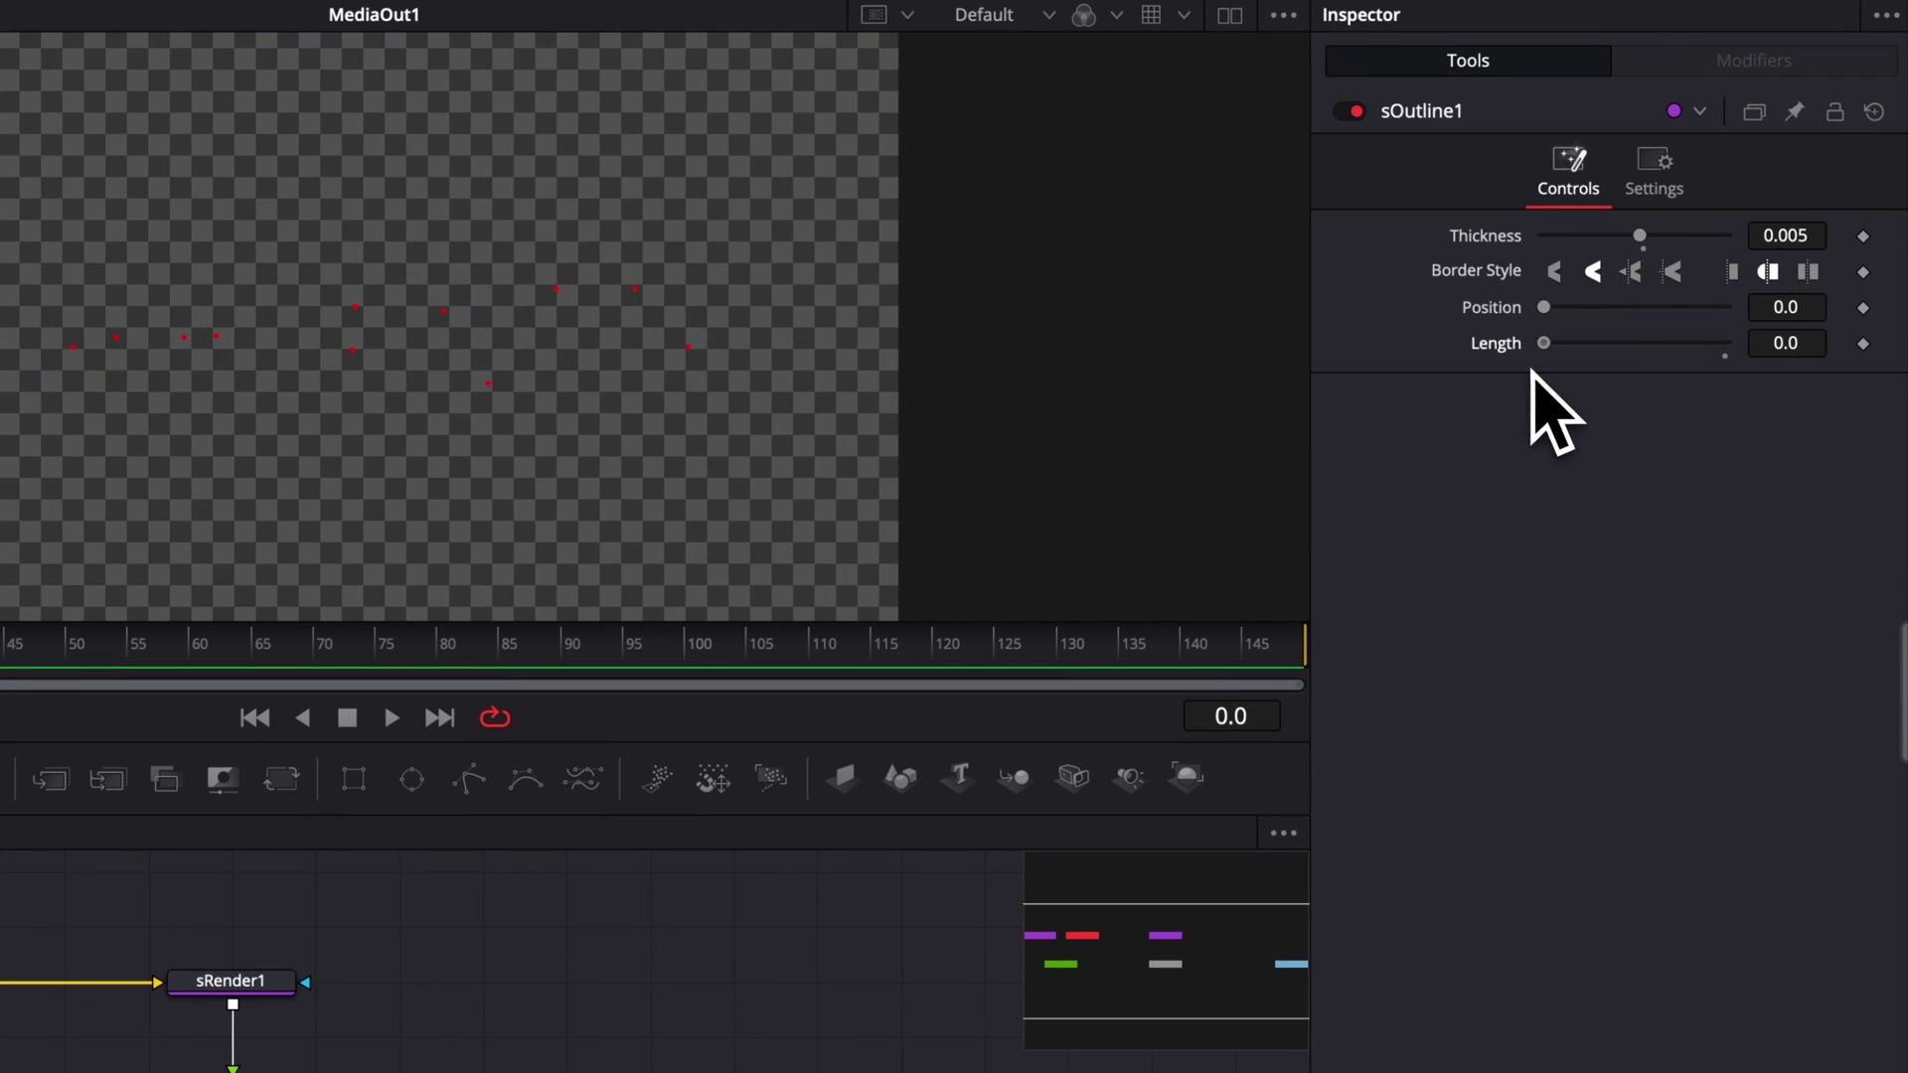
pyautogui.moveTo(1531, 370); pyautogui.dragTo(1692, 371)
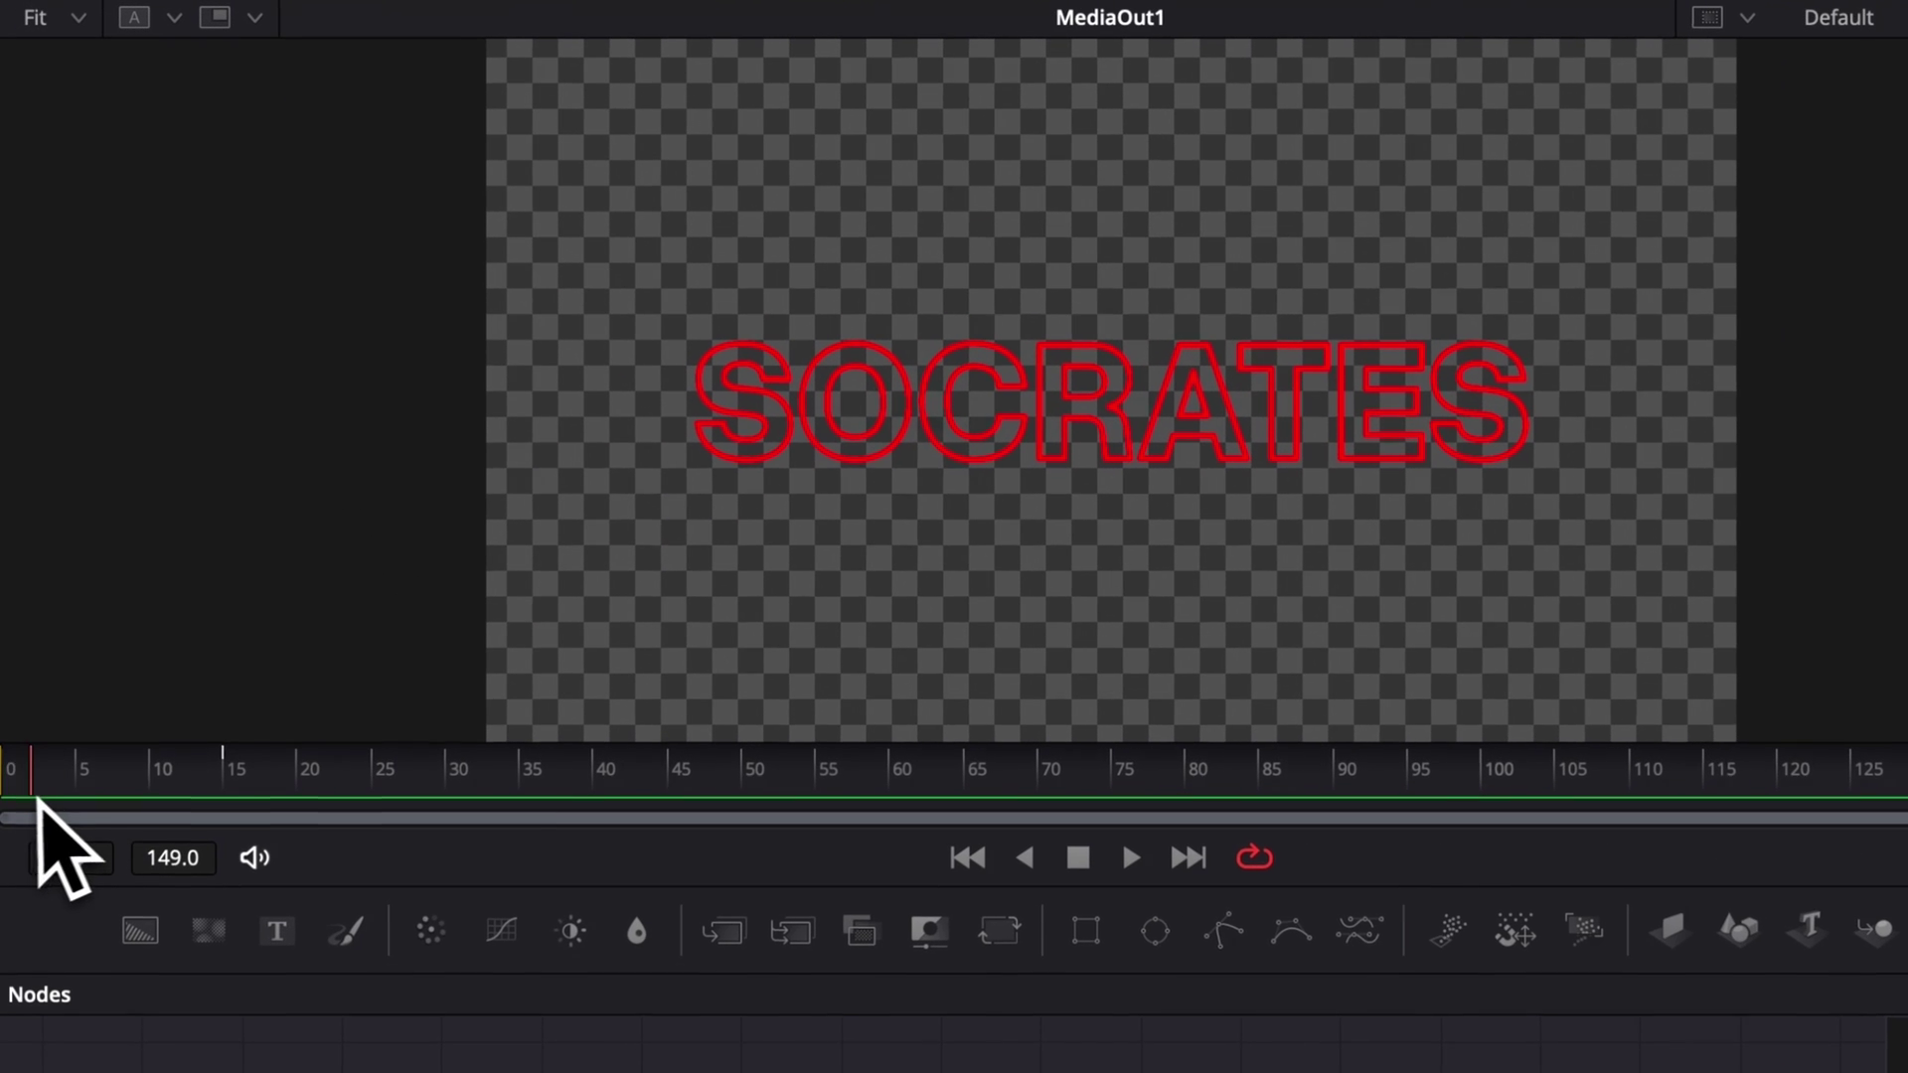
pyautogui.moveTo(38, 800); pyautogui.dragTo(6, 801)
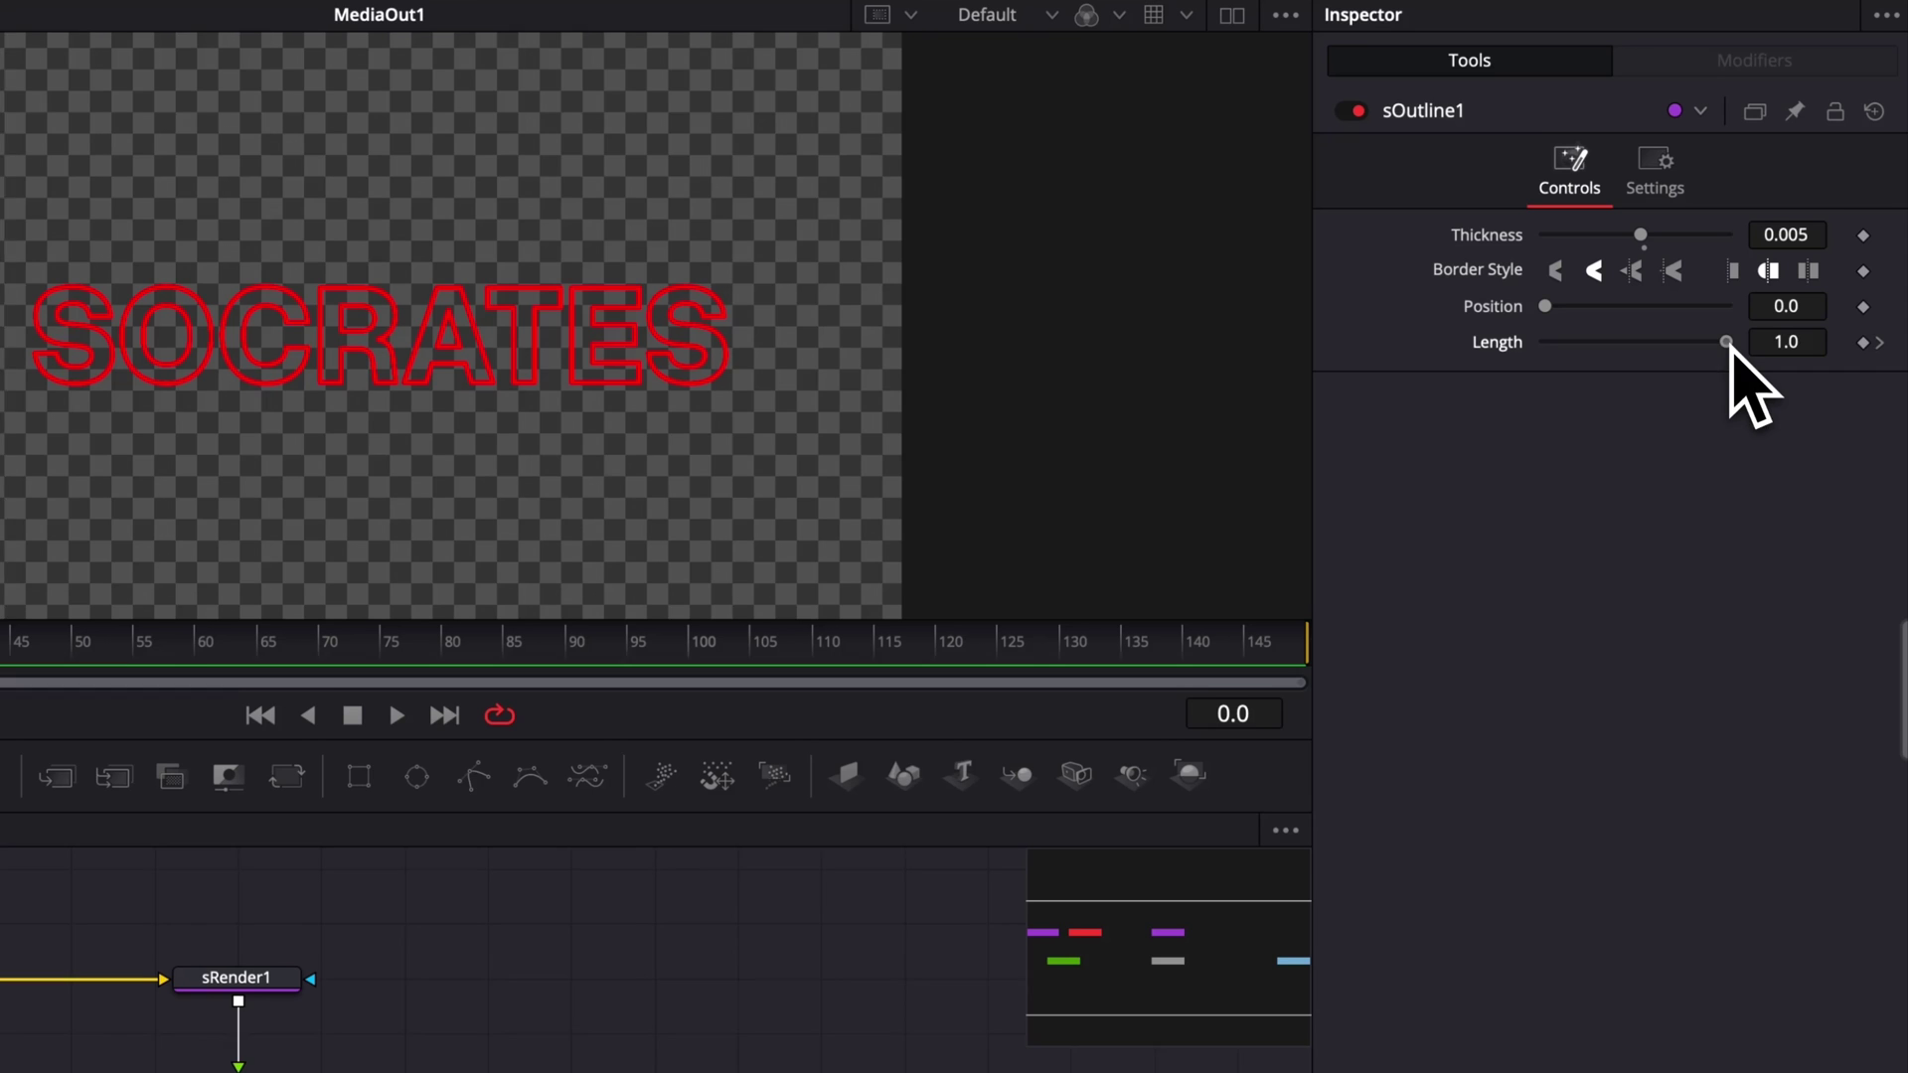
pyautogui.moveTo(1729, 341); pyautogui.dragTo(1550, 358)
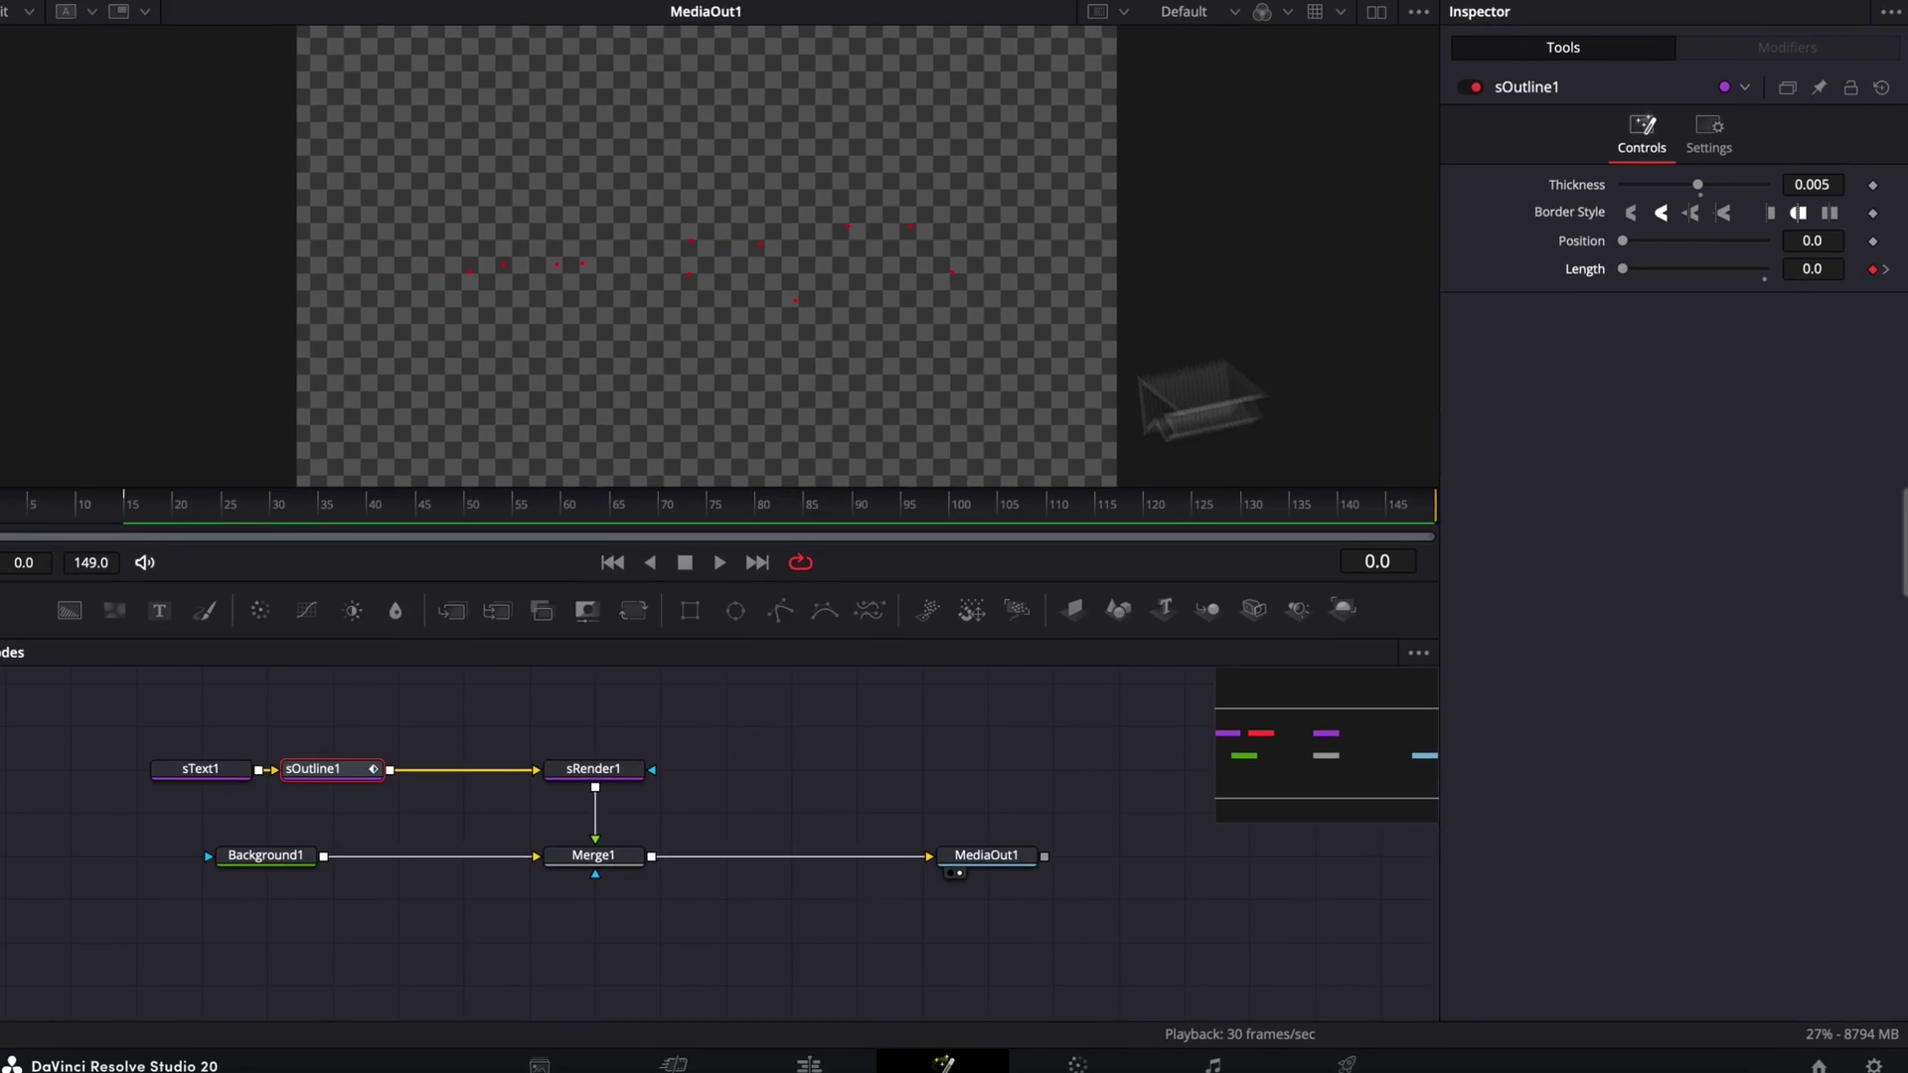
pyautogui.press('space')
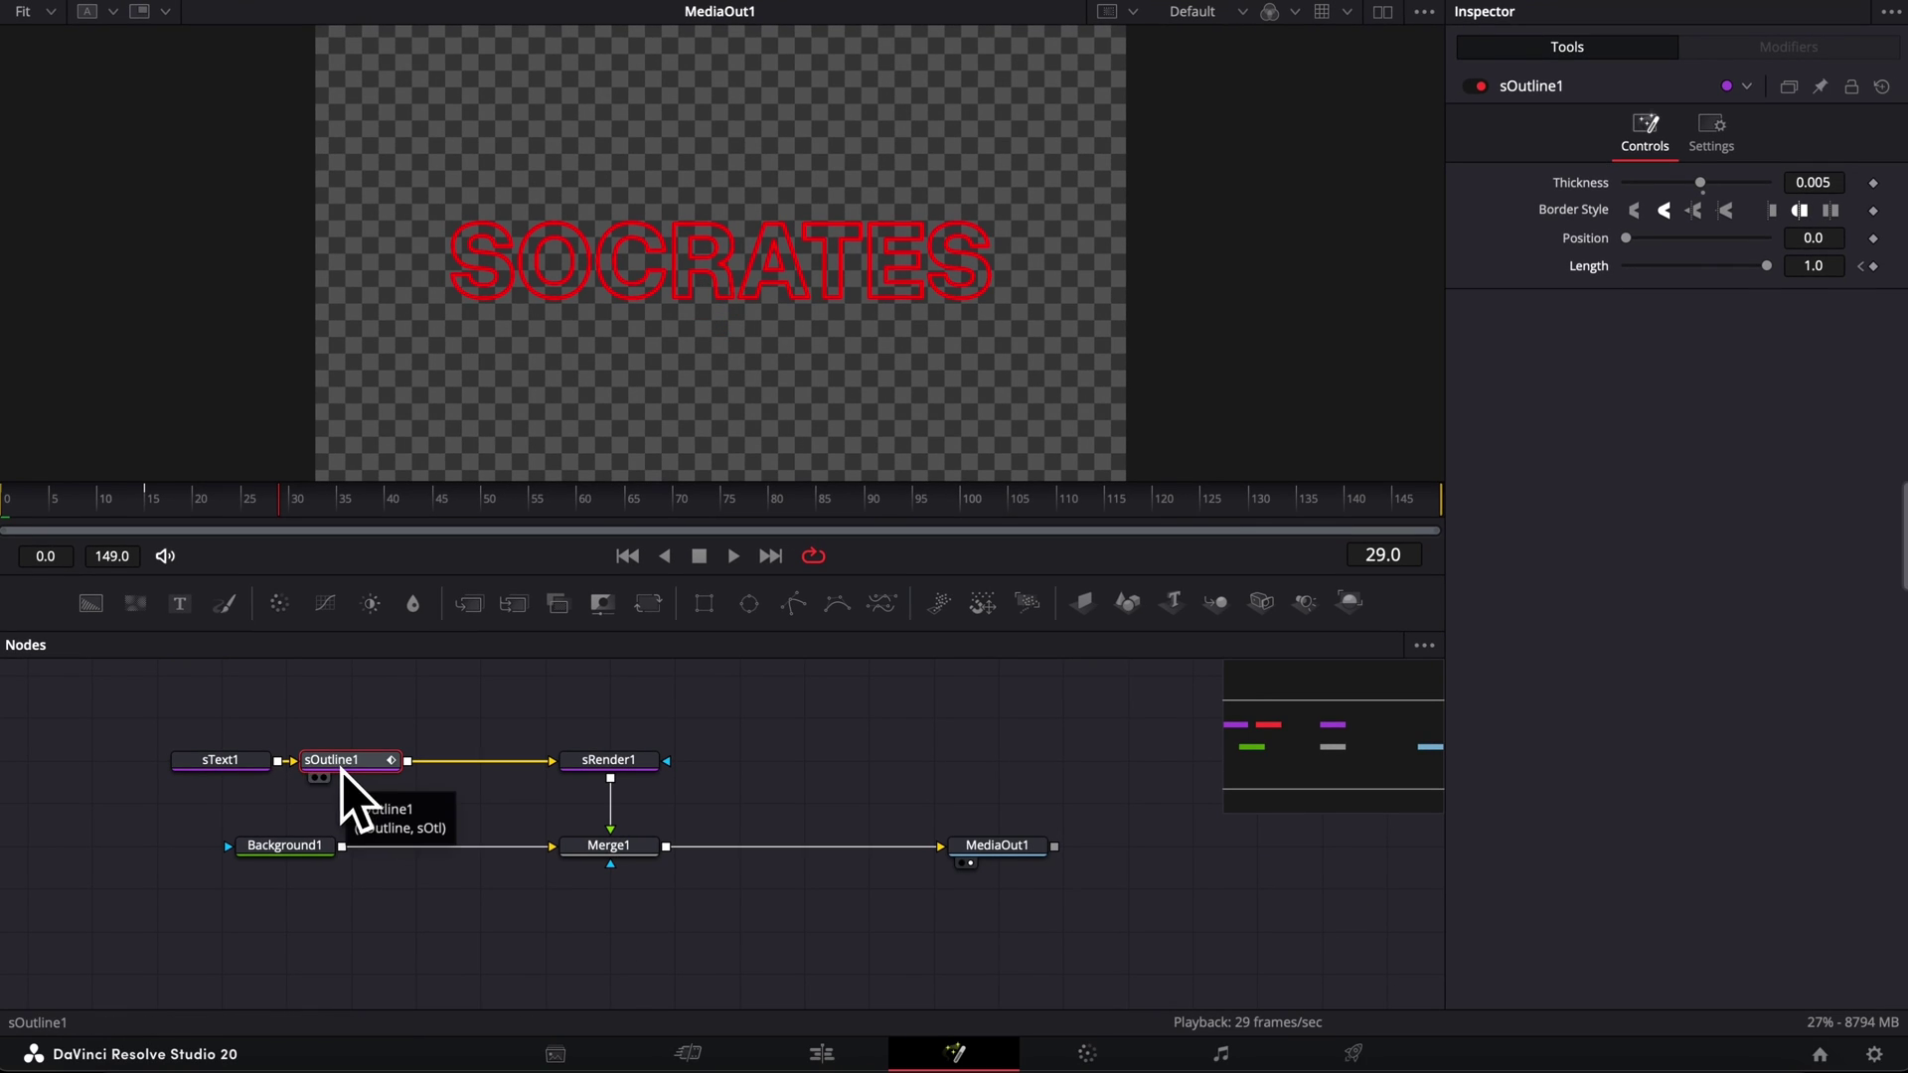
pyautogui.click(240, 765)
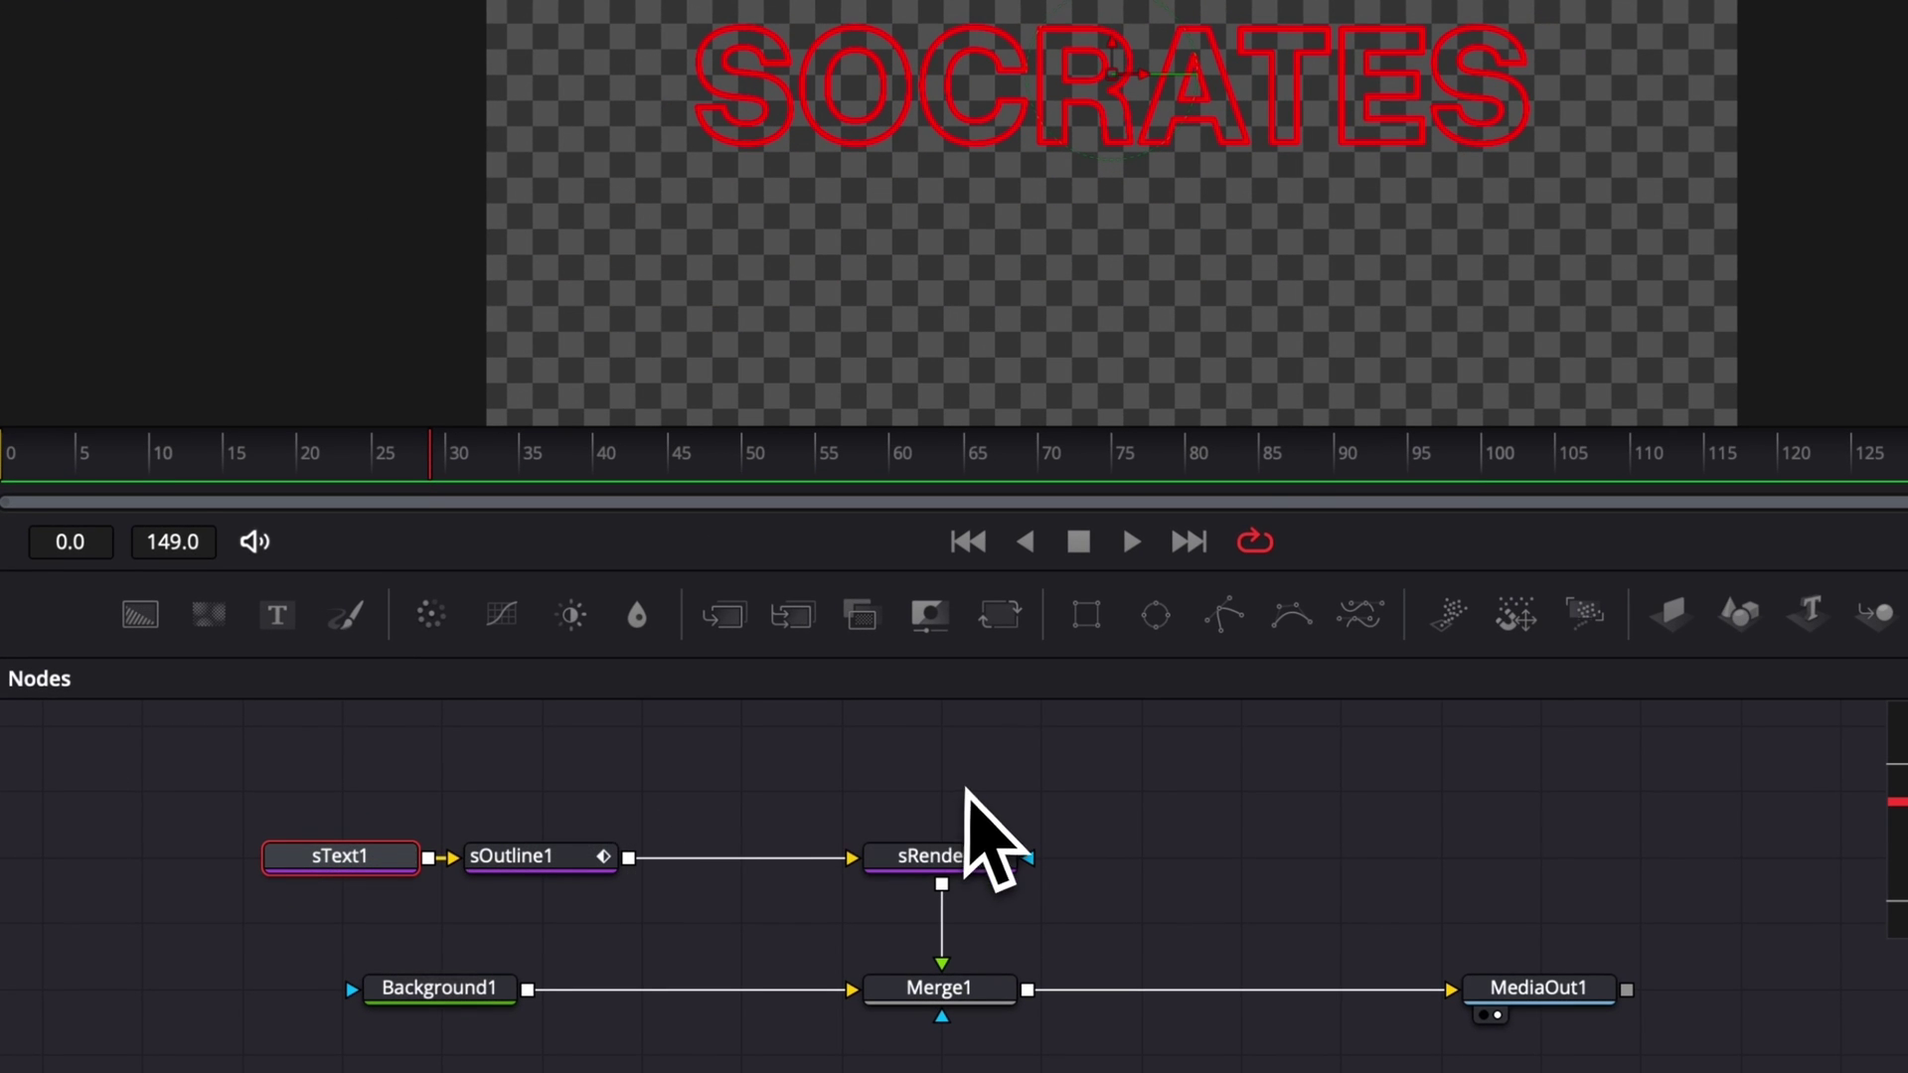
pyautogui.scroll(2, 938, 748)
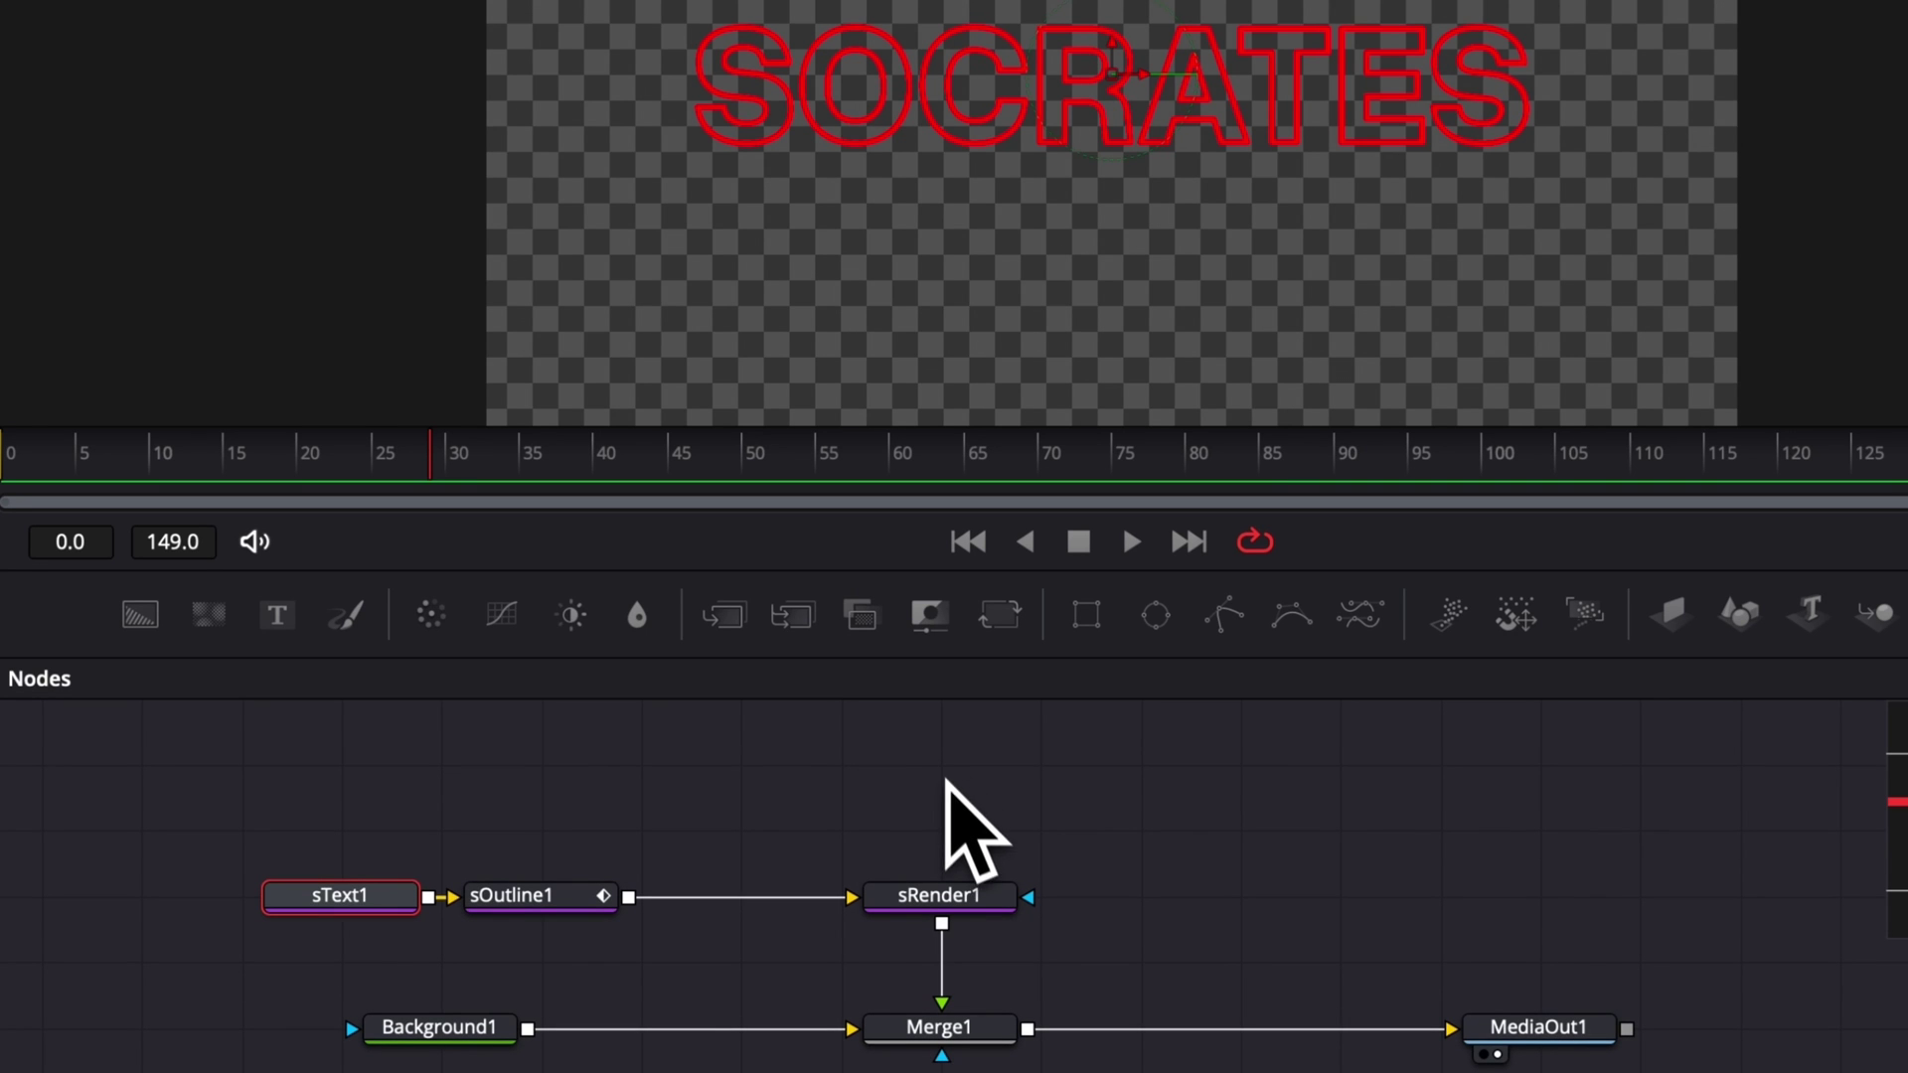
# - Add an sRender2 node and connect sText1's output to its input
pyautogui.click(947, 792)
pyautogui.hotkey('shift', 'space')
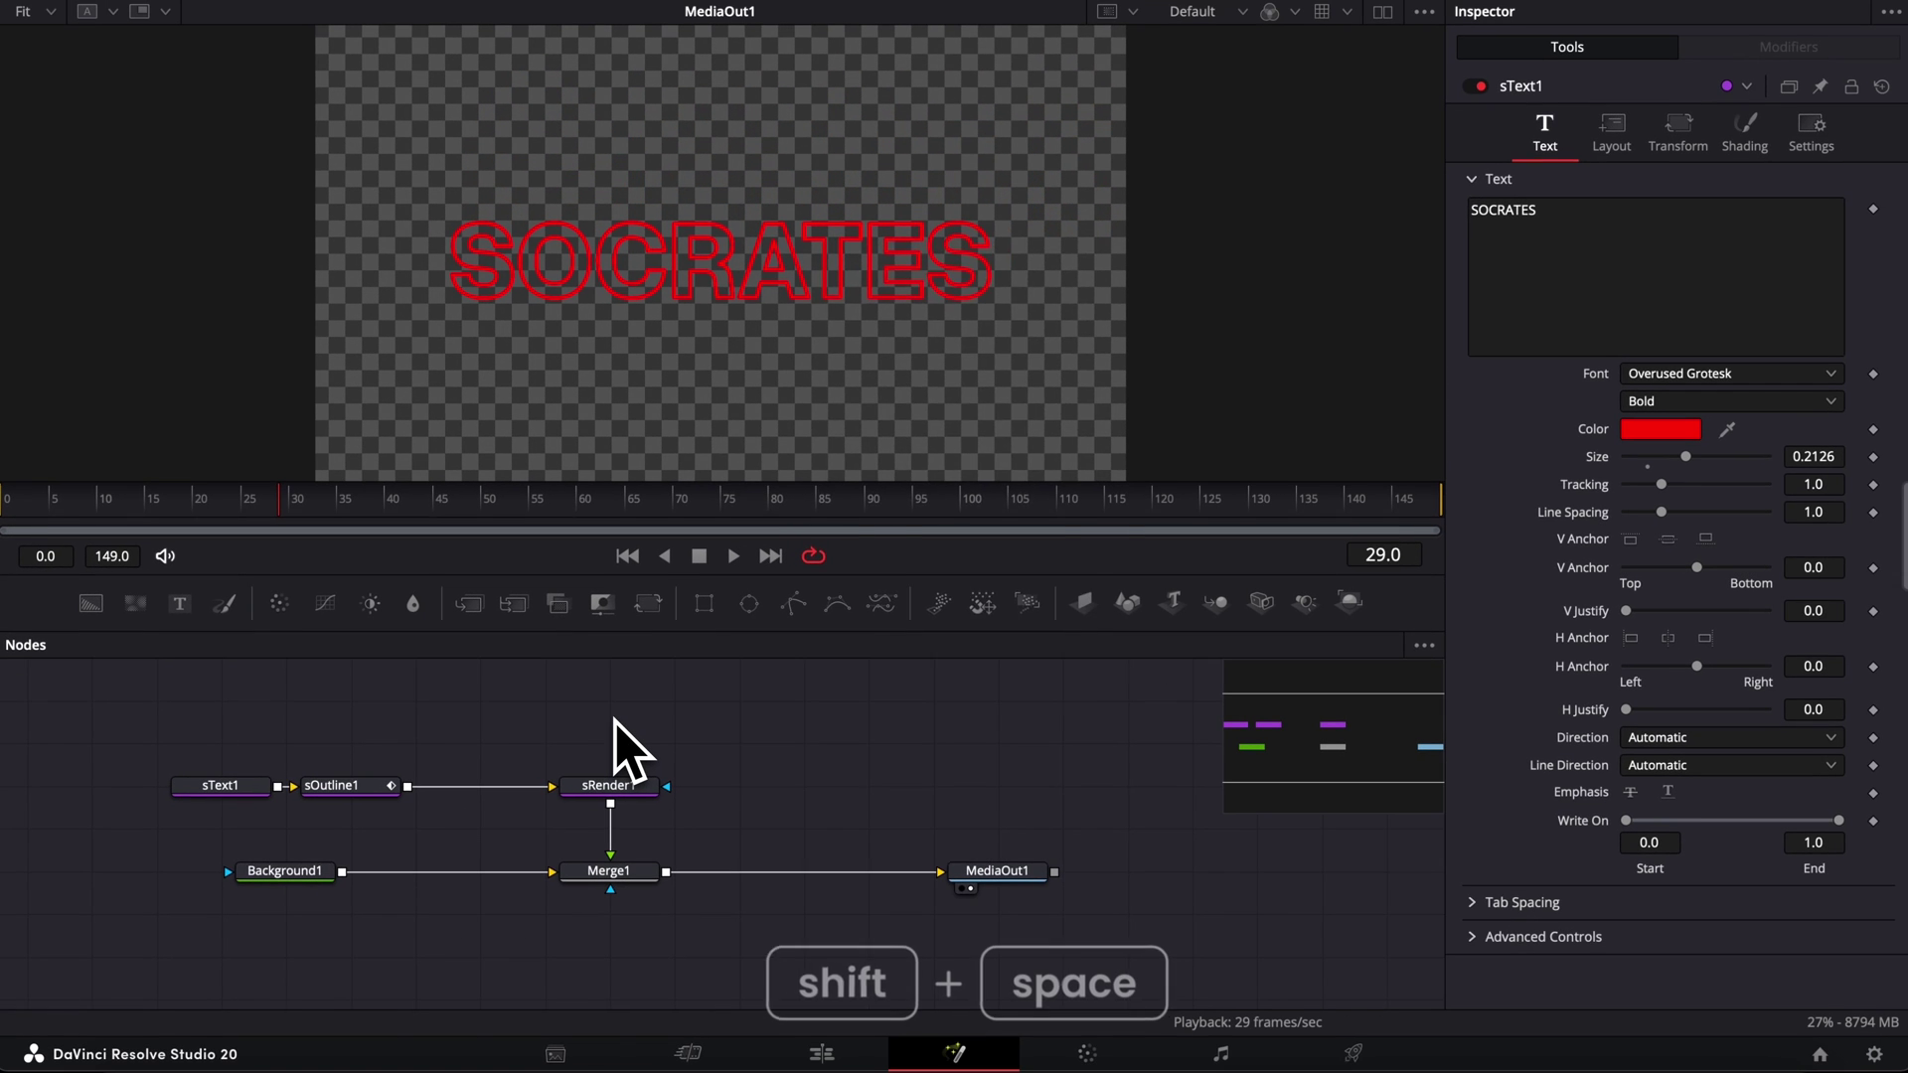
pyautogui.write('sout')
pyautogui.press('BackSpace')
pyautogui.press('BackSpace')
pyautogui.press('BackSpace')
pyautogui.write('r')
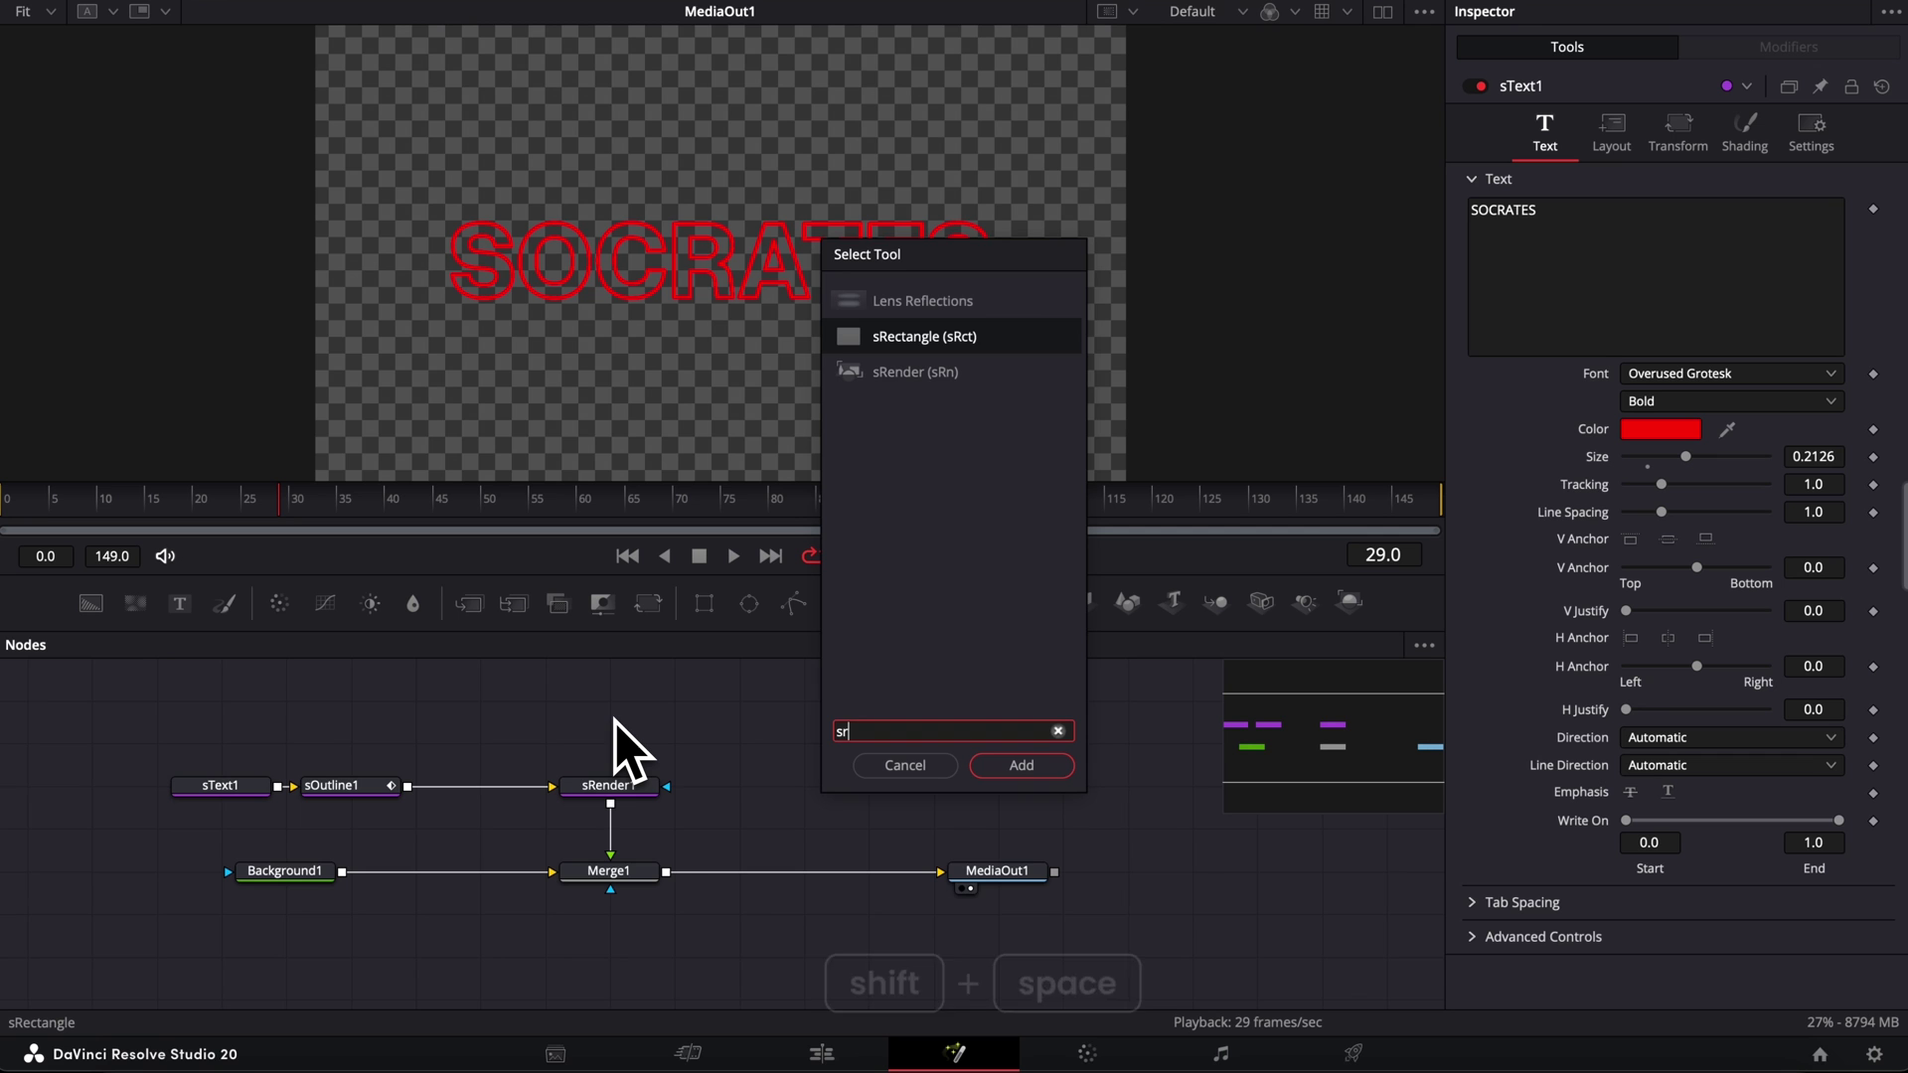
pyautogui.write('en')
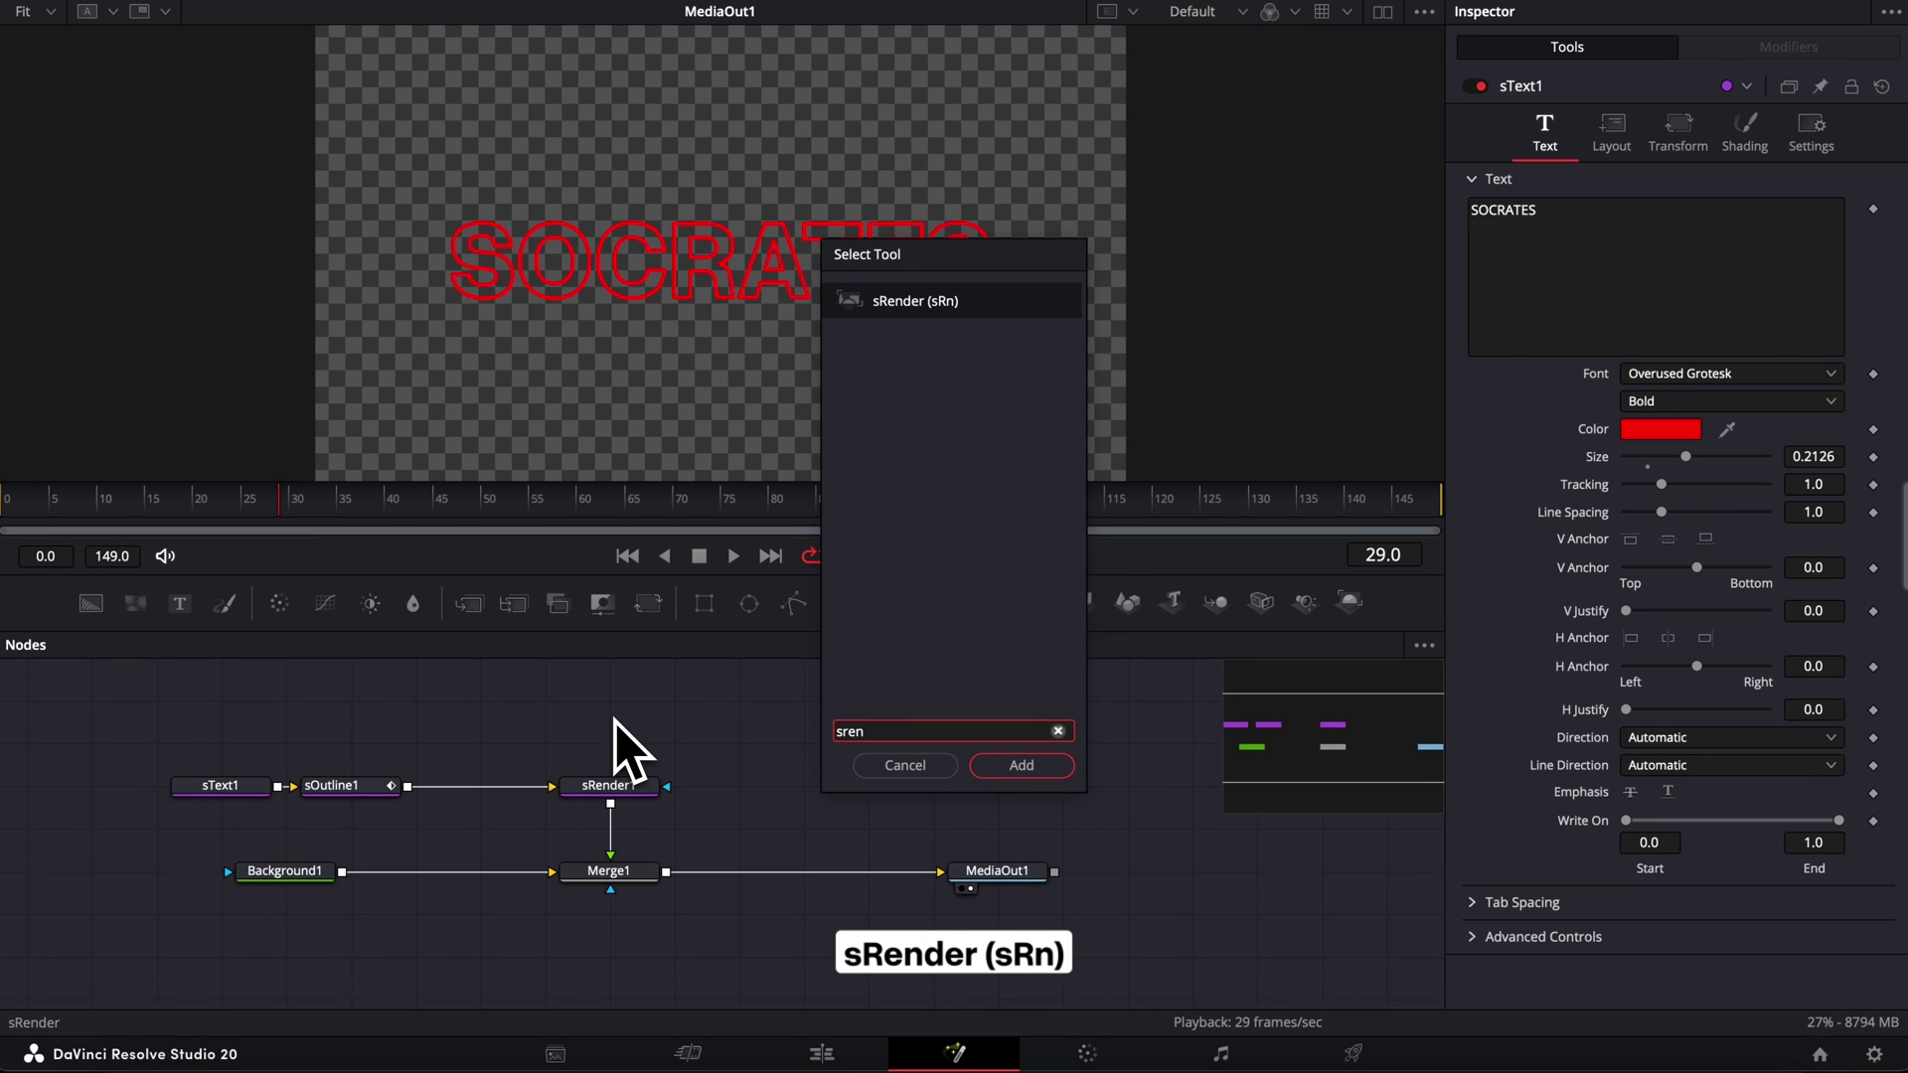
pyautogui.press('Return')
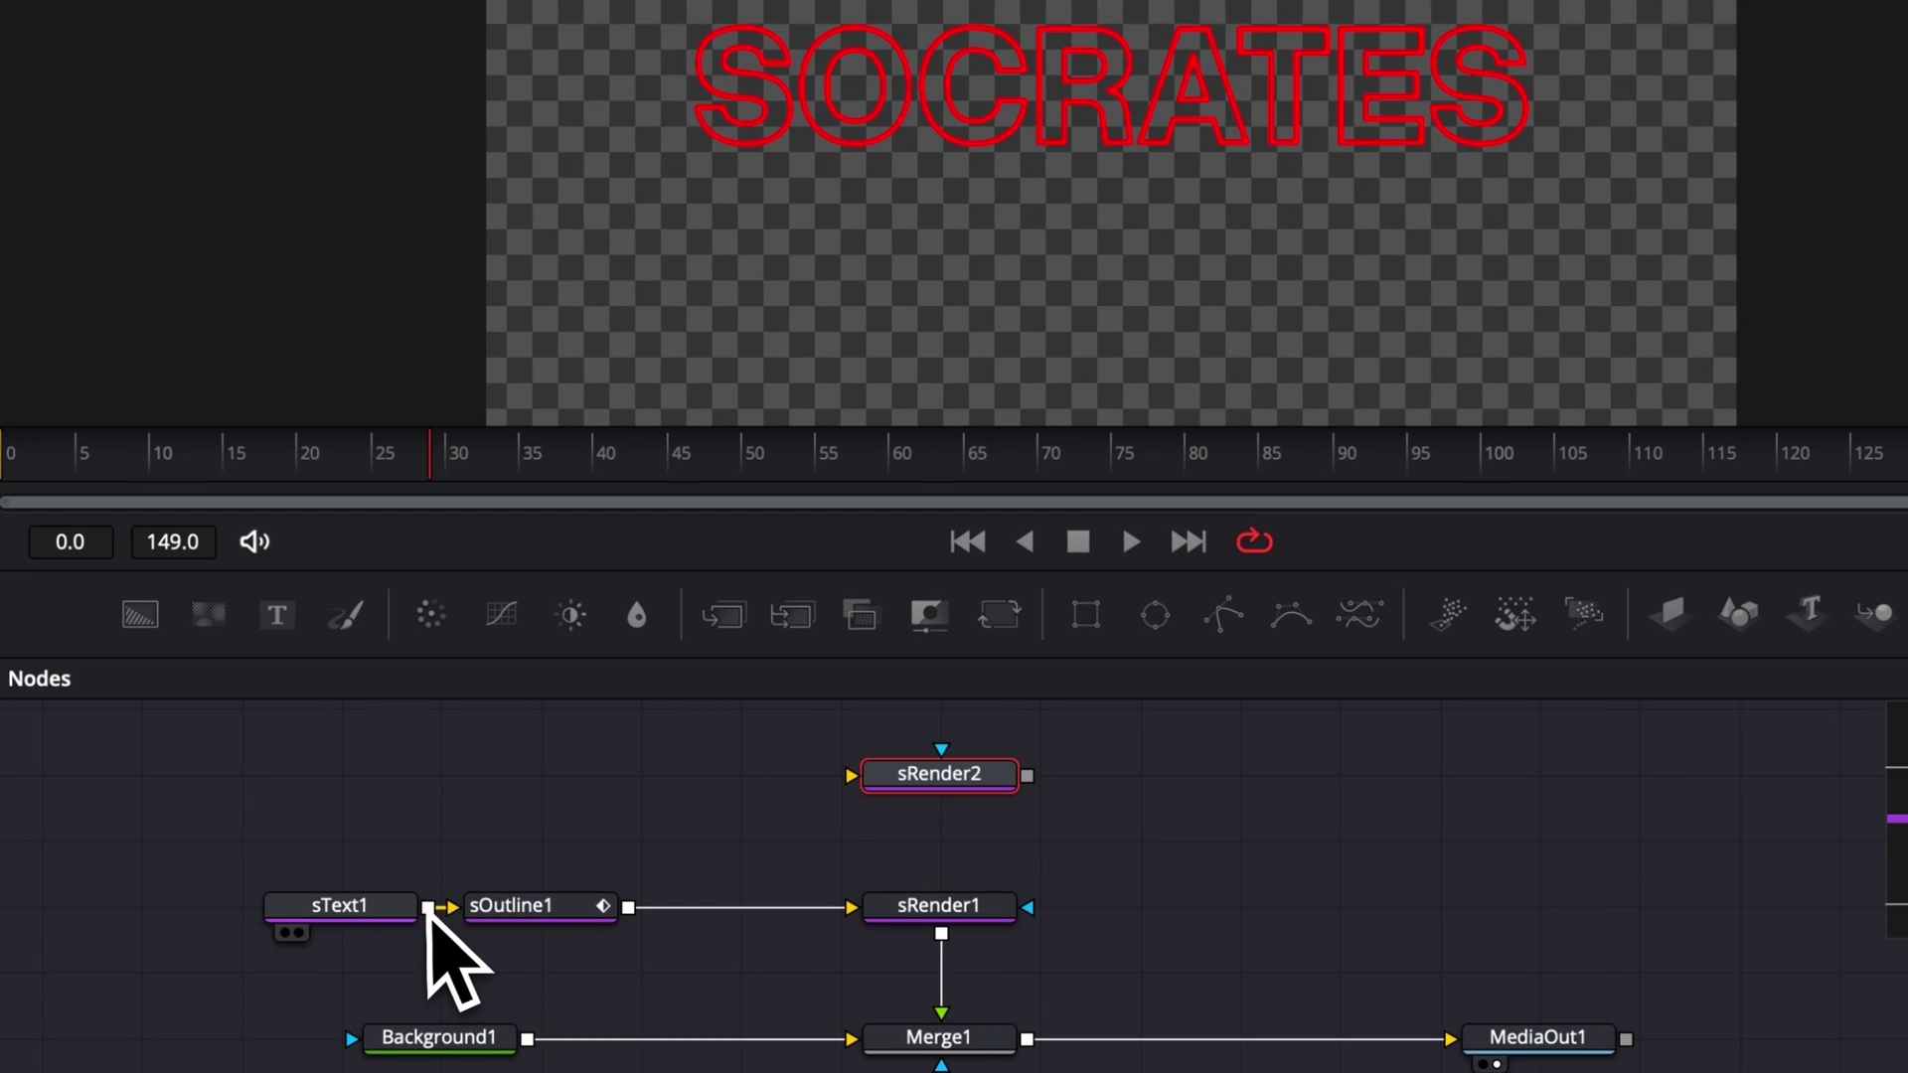
pyautogui.moveTo(277, 786); pyautogui.dragTo(276, 741)
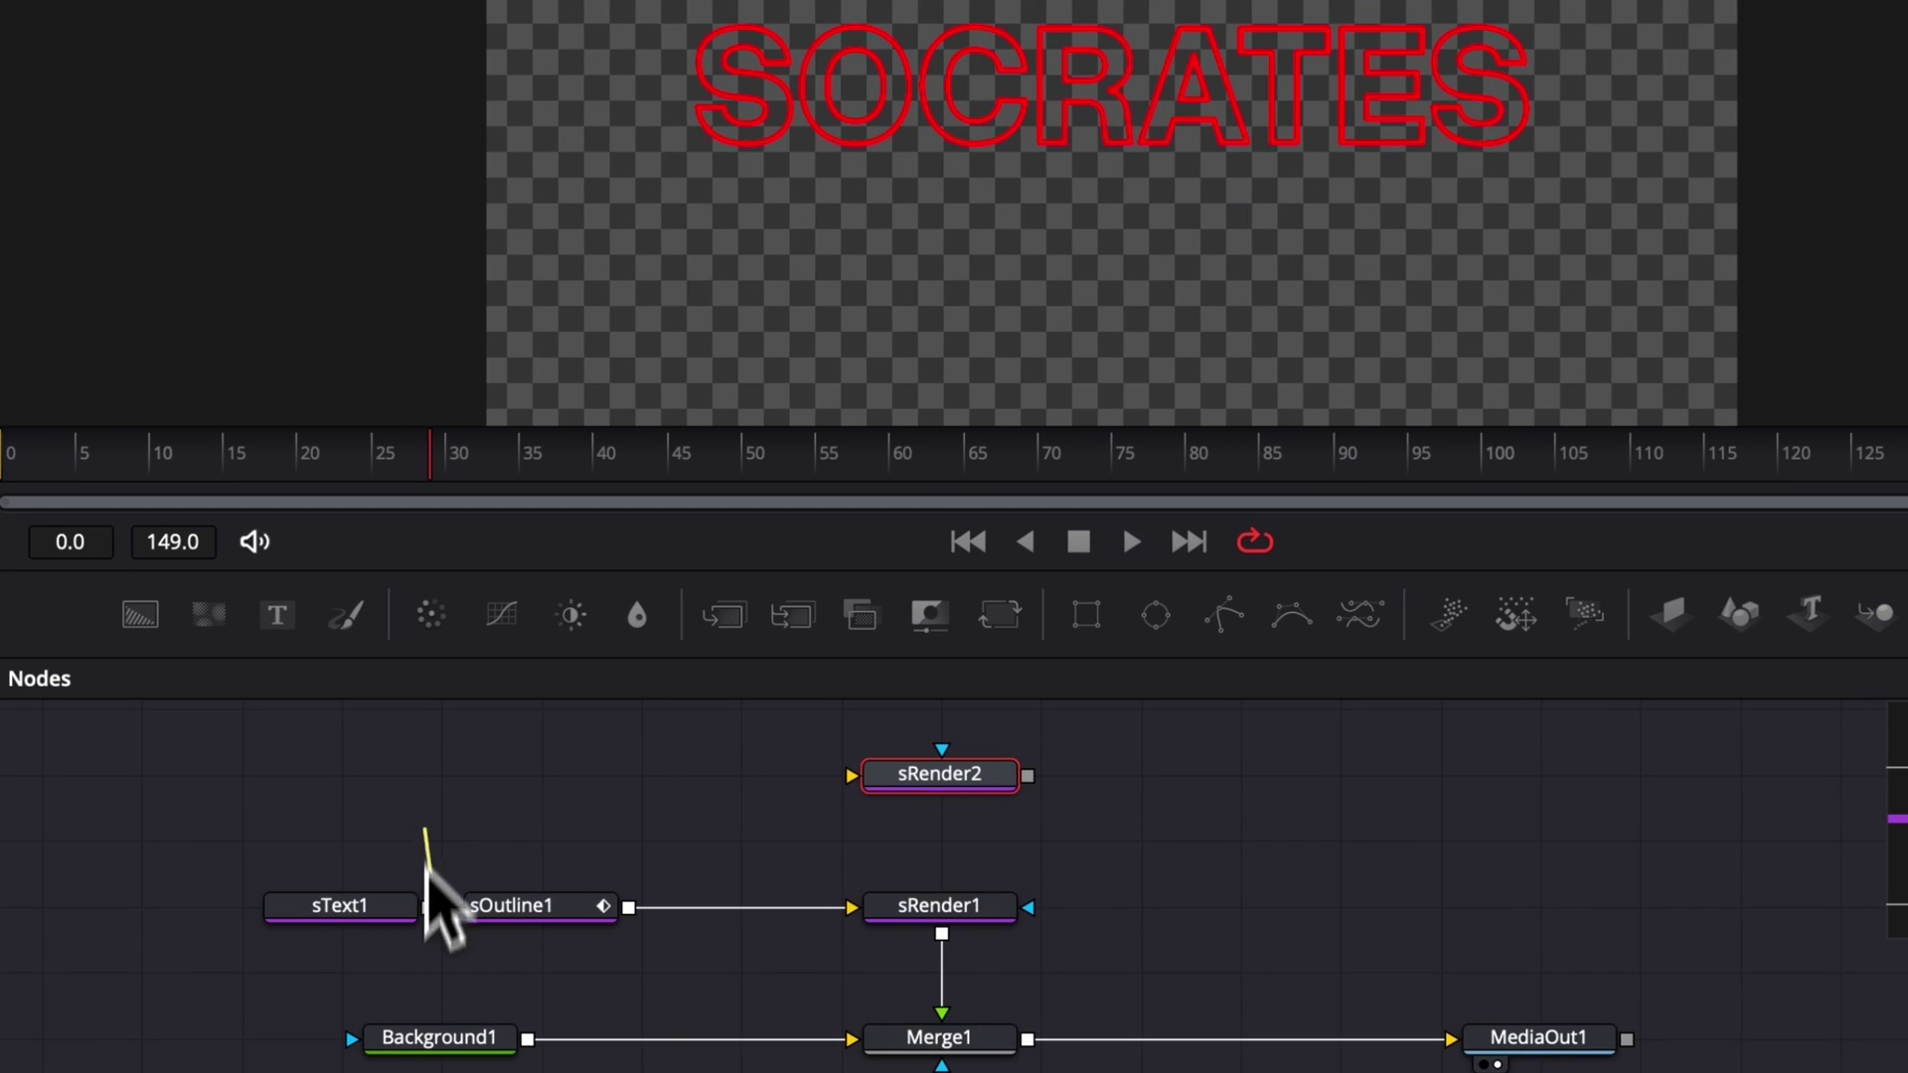
pyautogui.moveTo(452, 773); pyautogui.dragTo(862, 782)
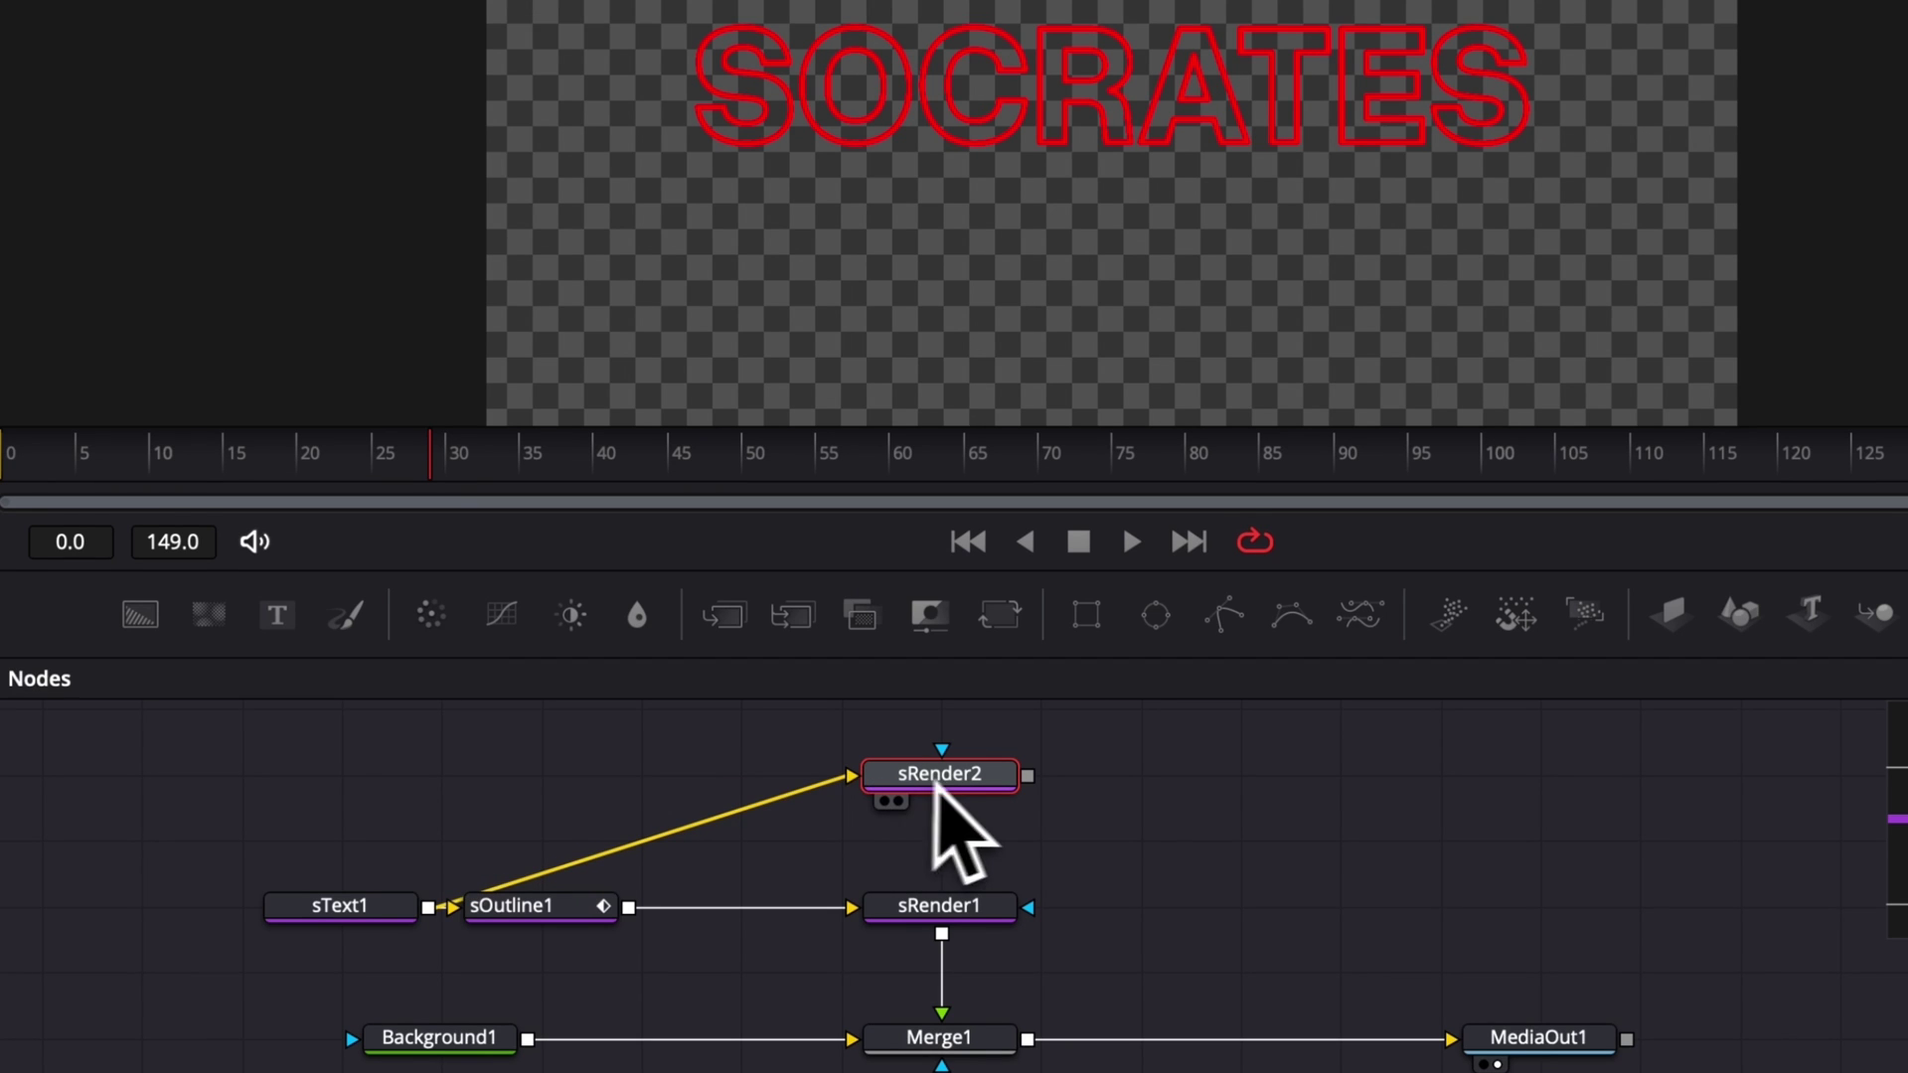
# - Rearrange sRender2, sText1 and sOutline1, checking the filled and outlined render outputs
pyautogui.moveTo(968, 780); pyautogui.dragTo(1105, 810)
pyautogui.click(1098, 802)
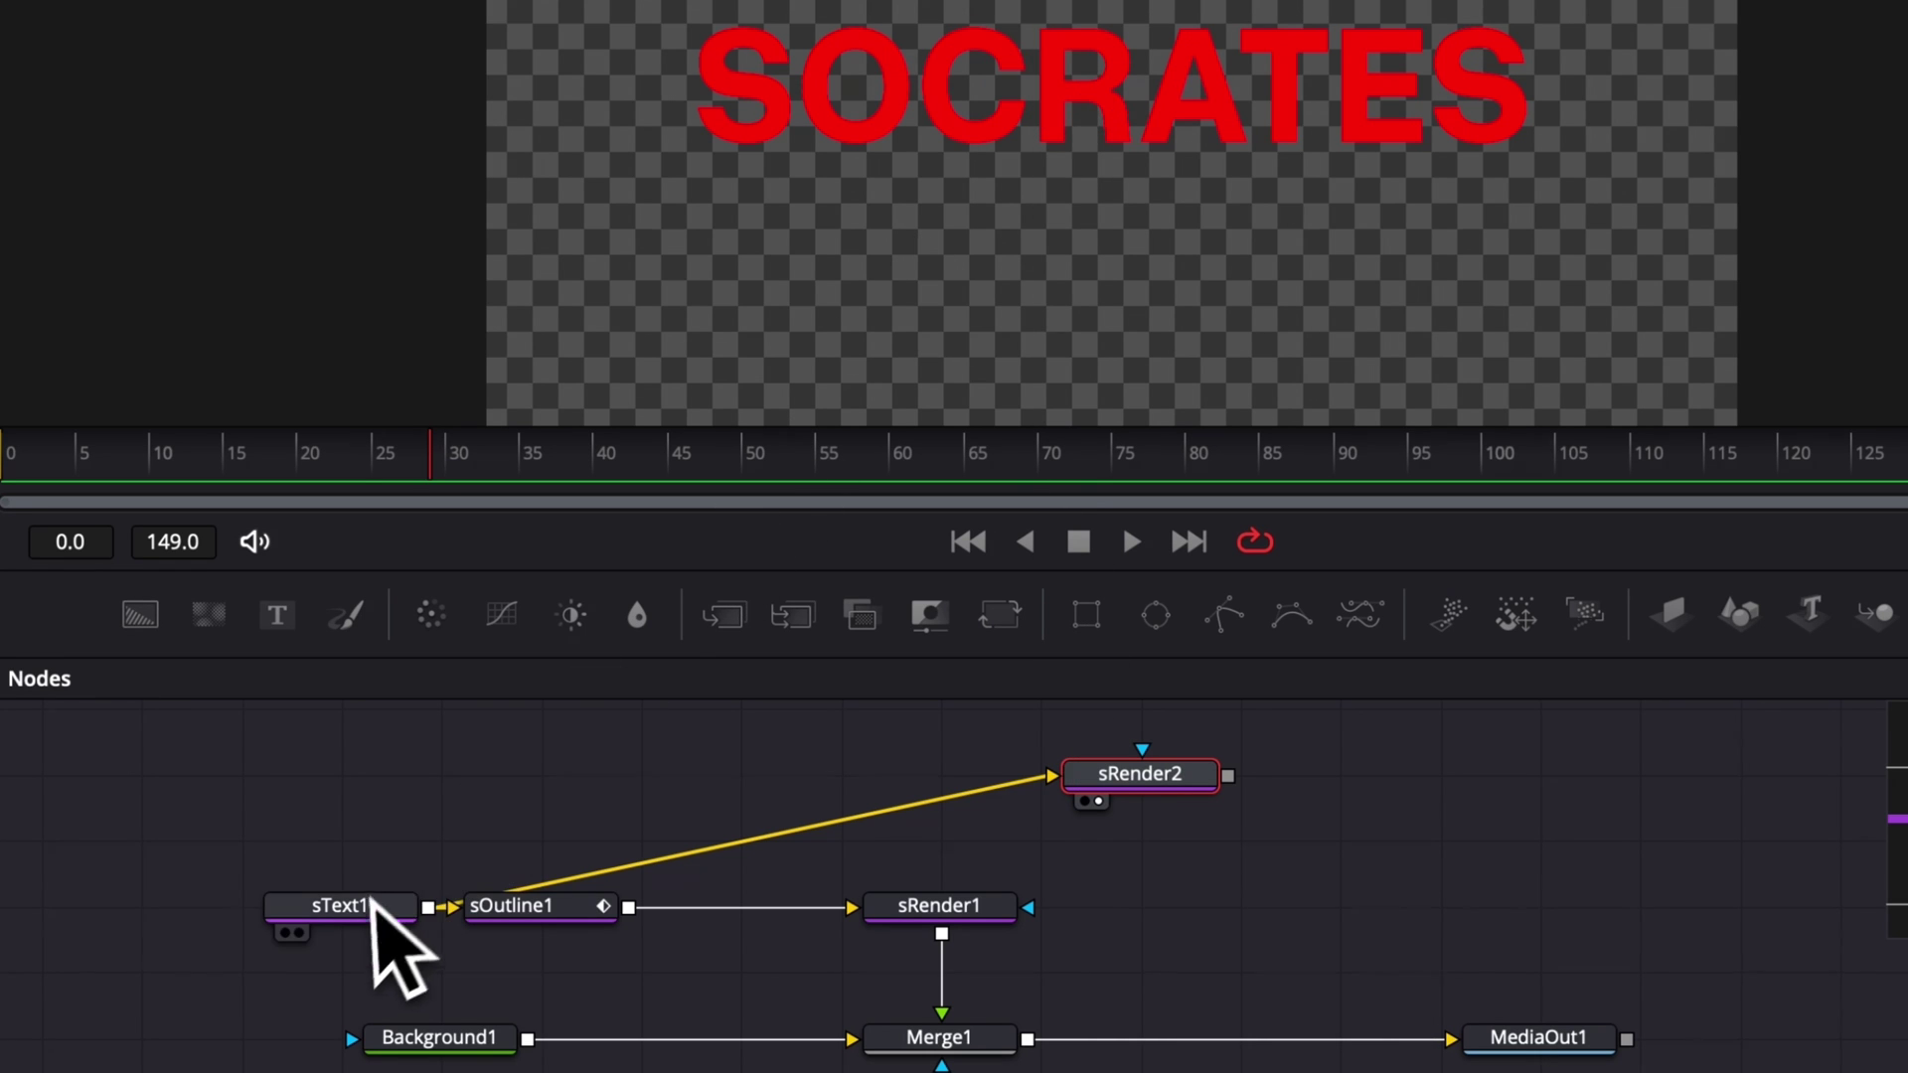
pyautogui.moveTo(368, 889); pyautogui.dragTo(359, 803)
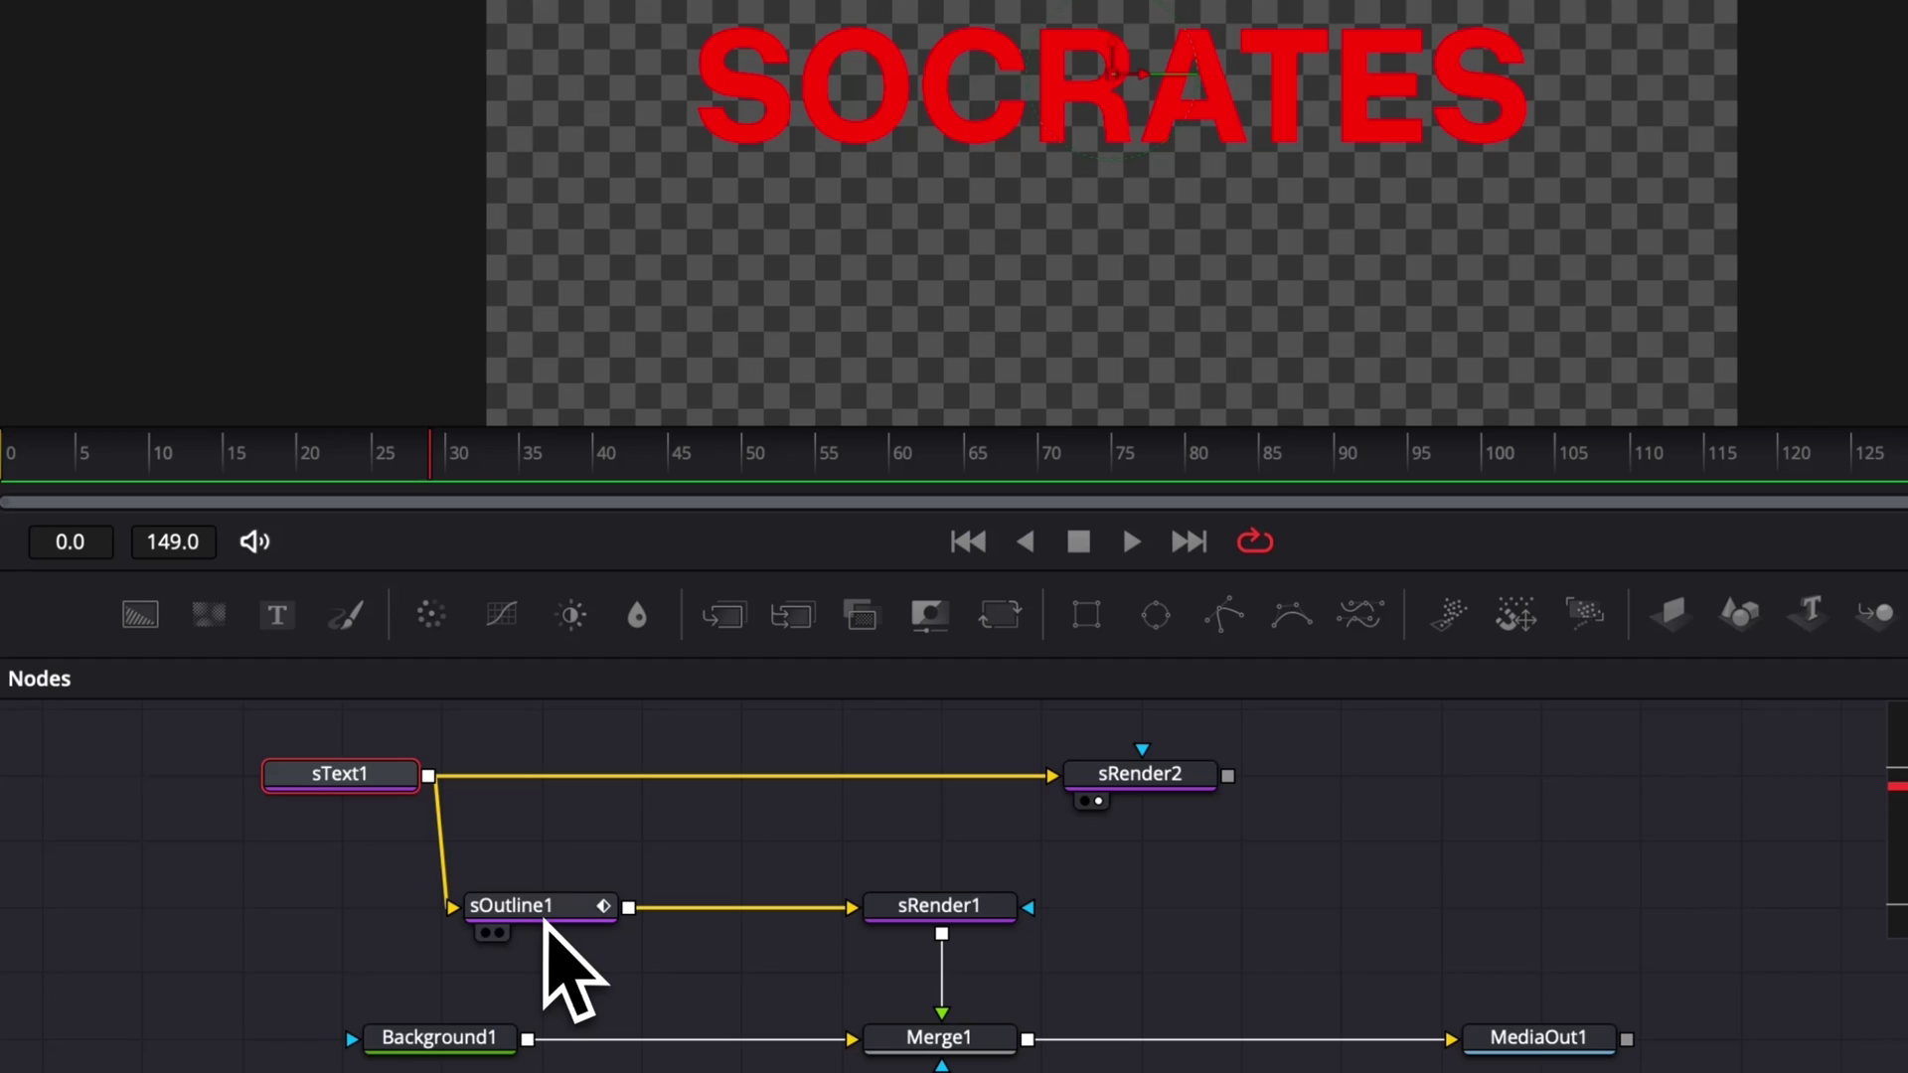
pyautogui.click(898, 933)
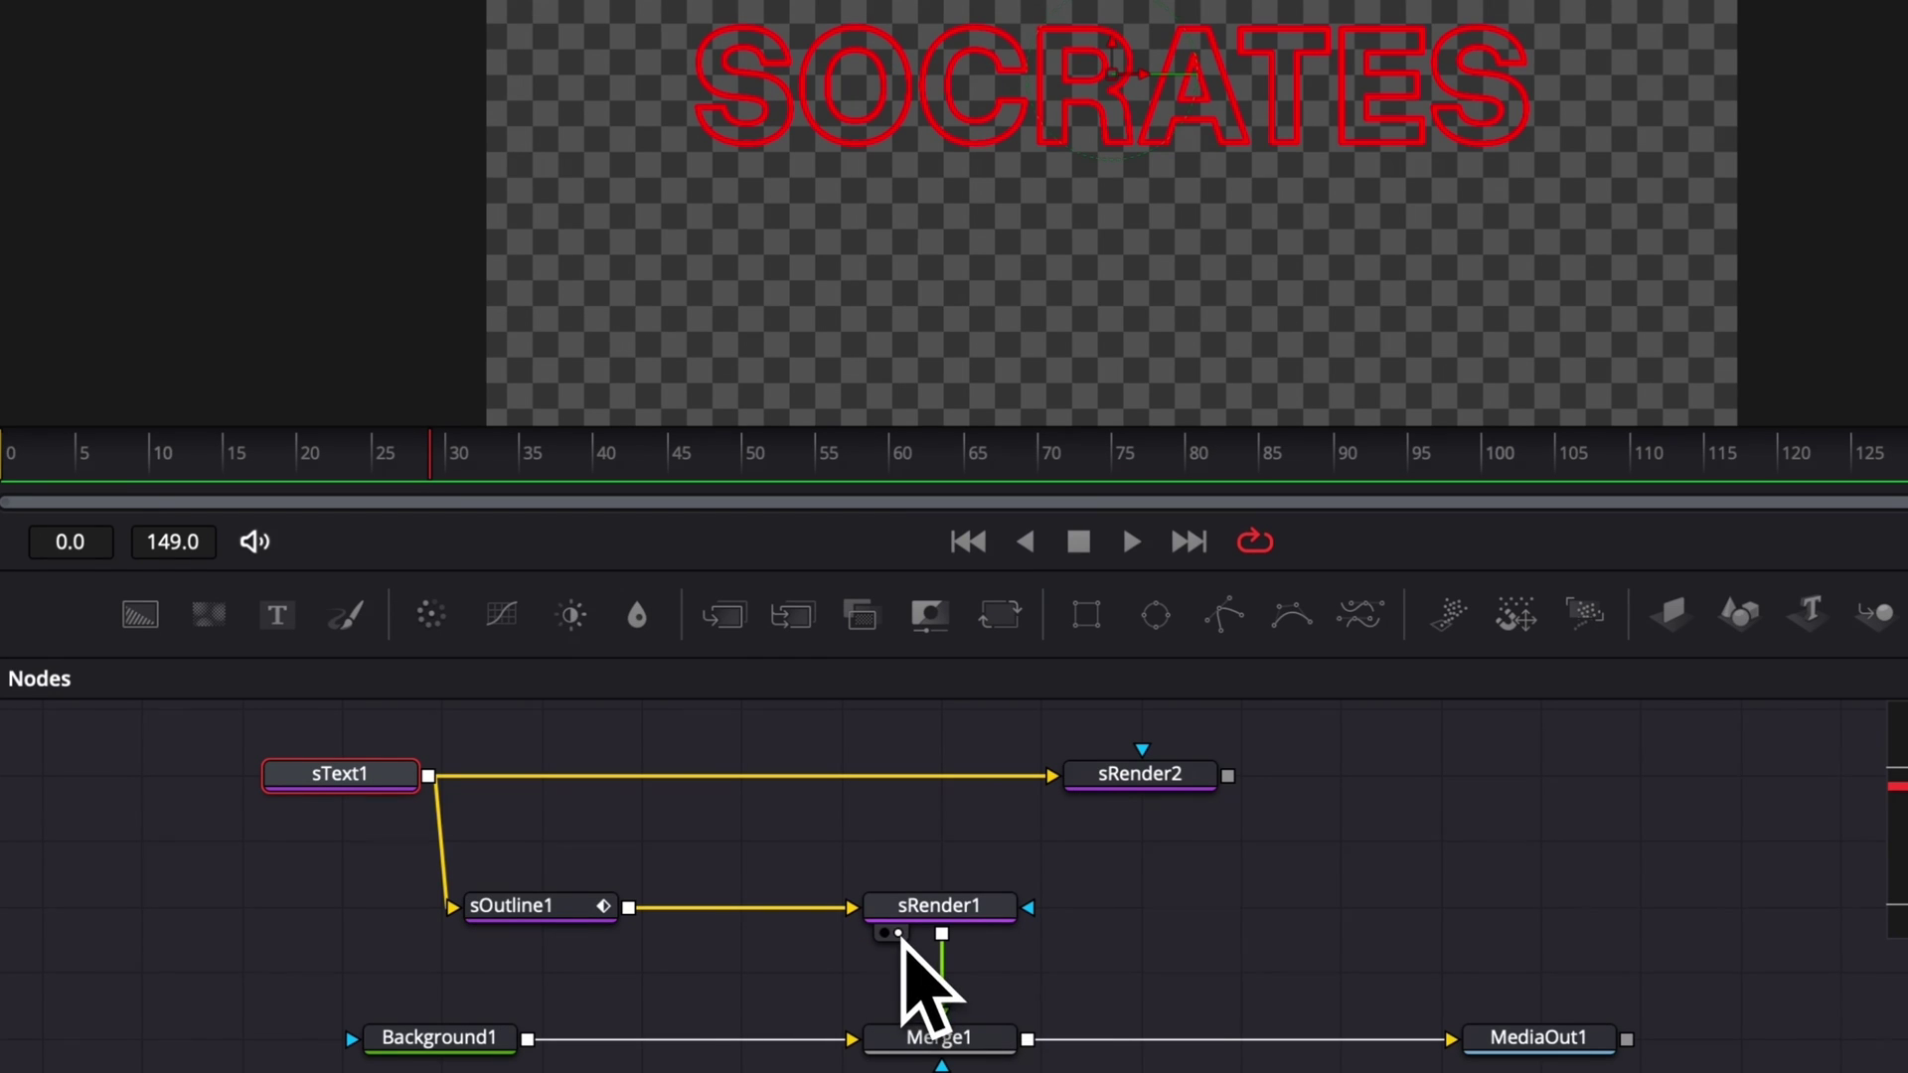
pyautogui.moveTo(547, 906); pyautogui.dragTo(592, 909)
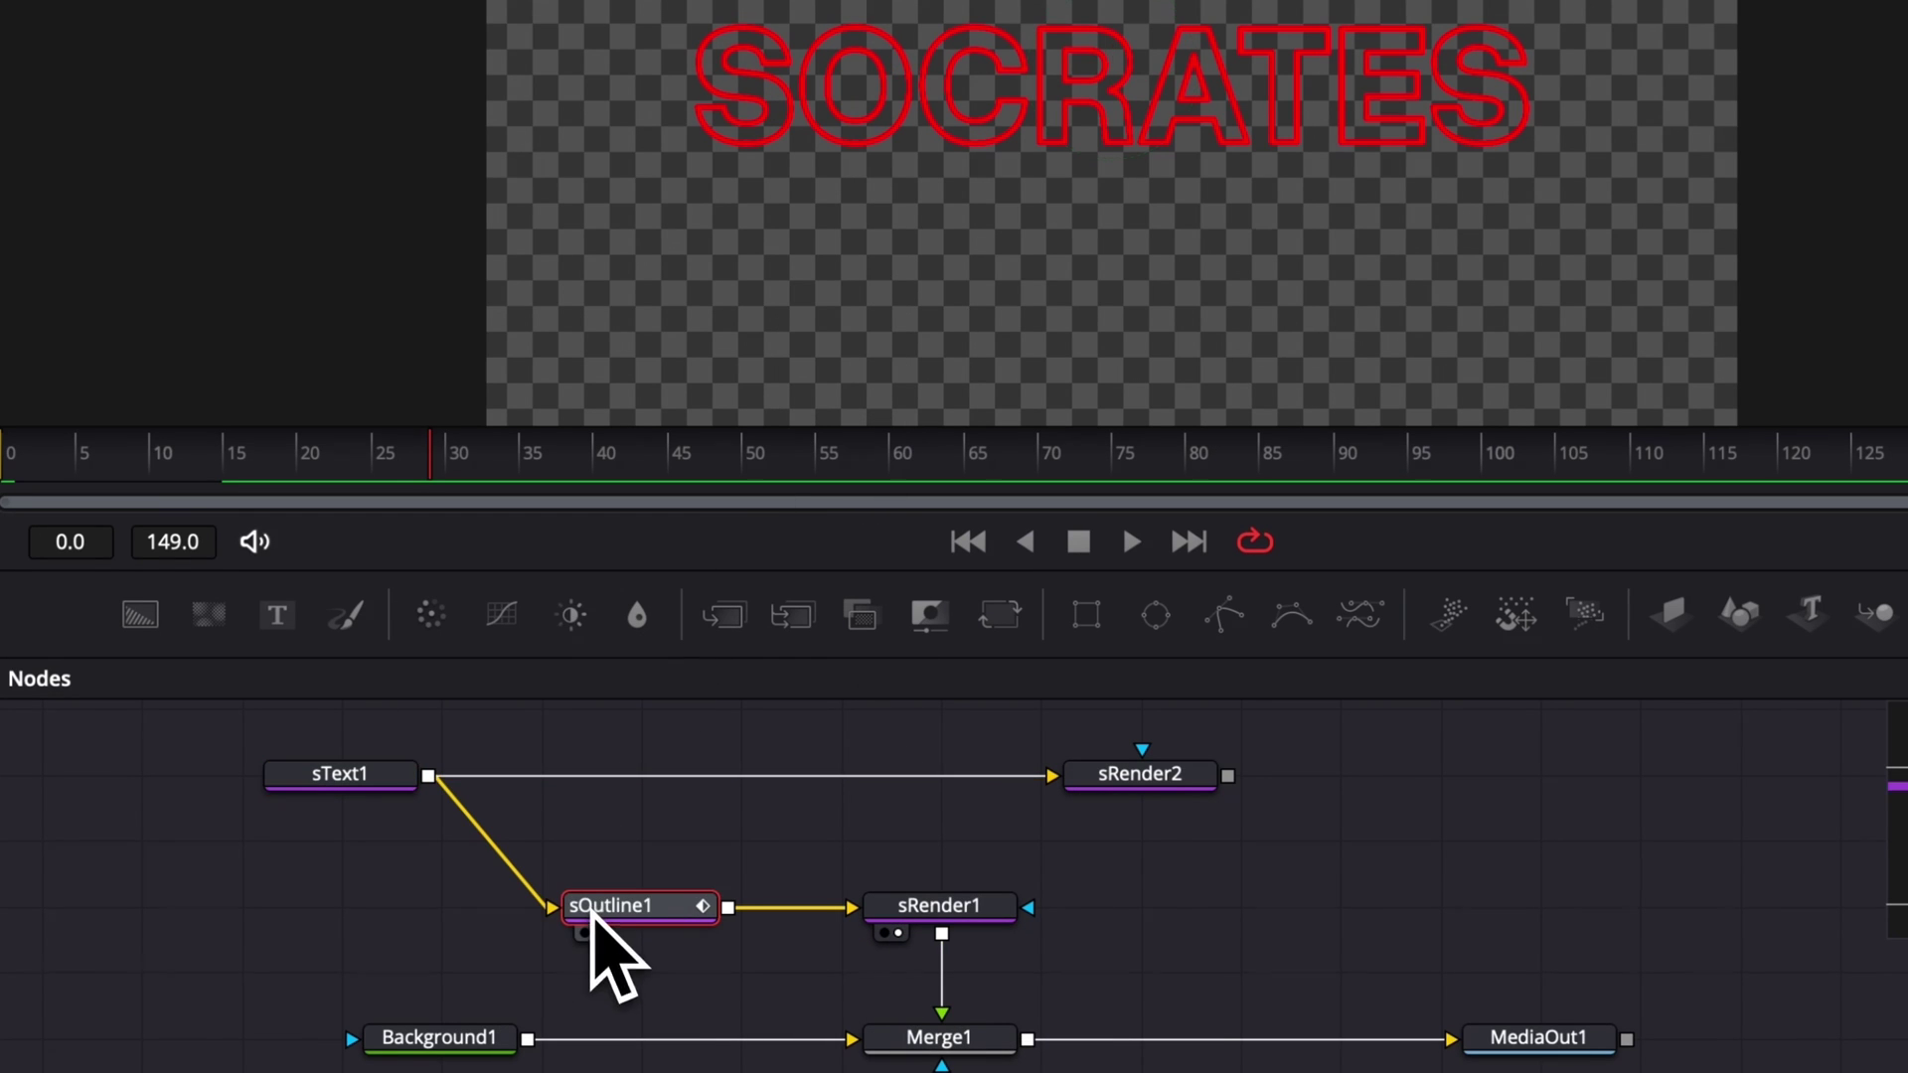
pyautogui.click(1250, 894)
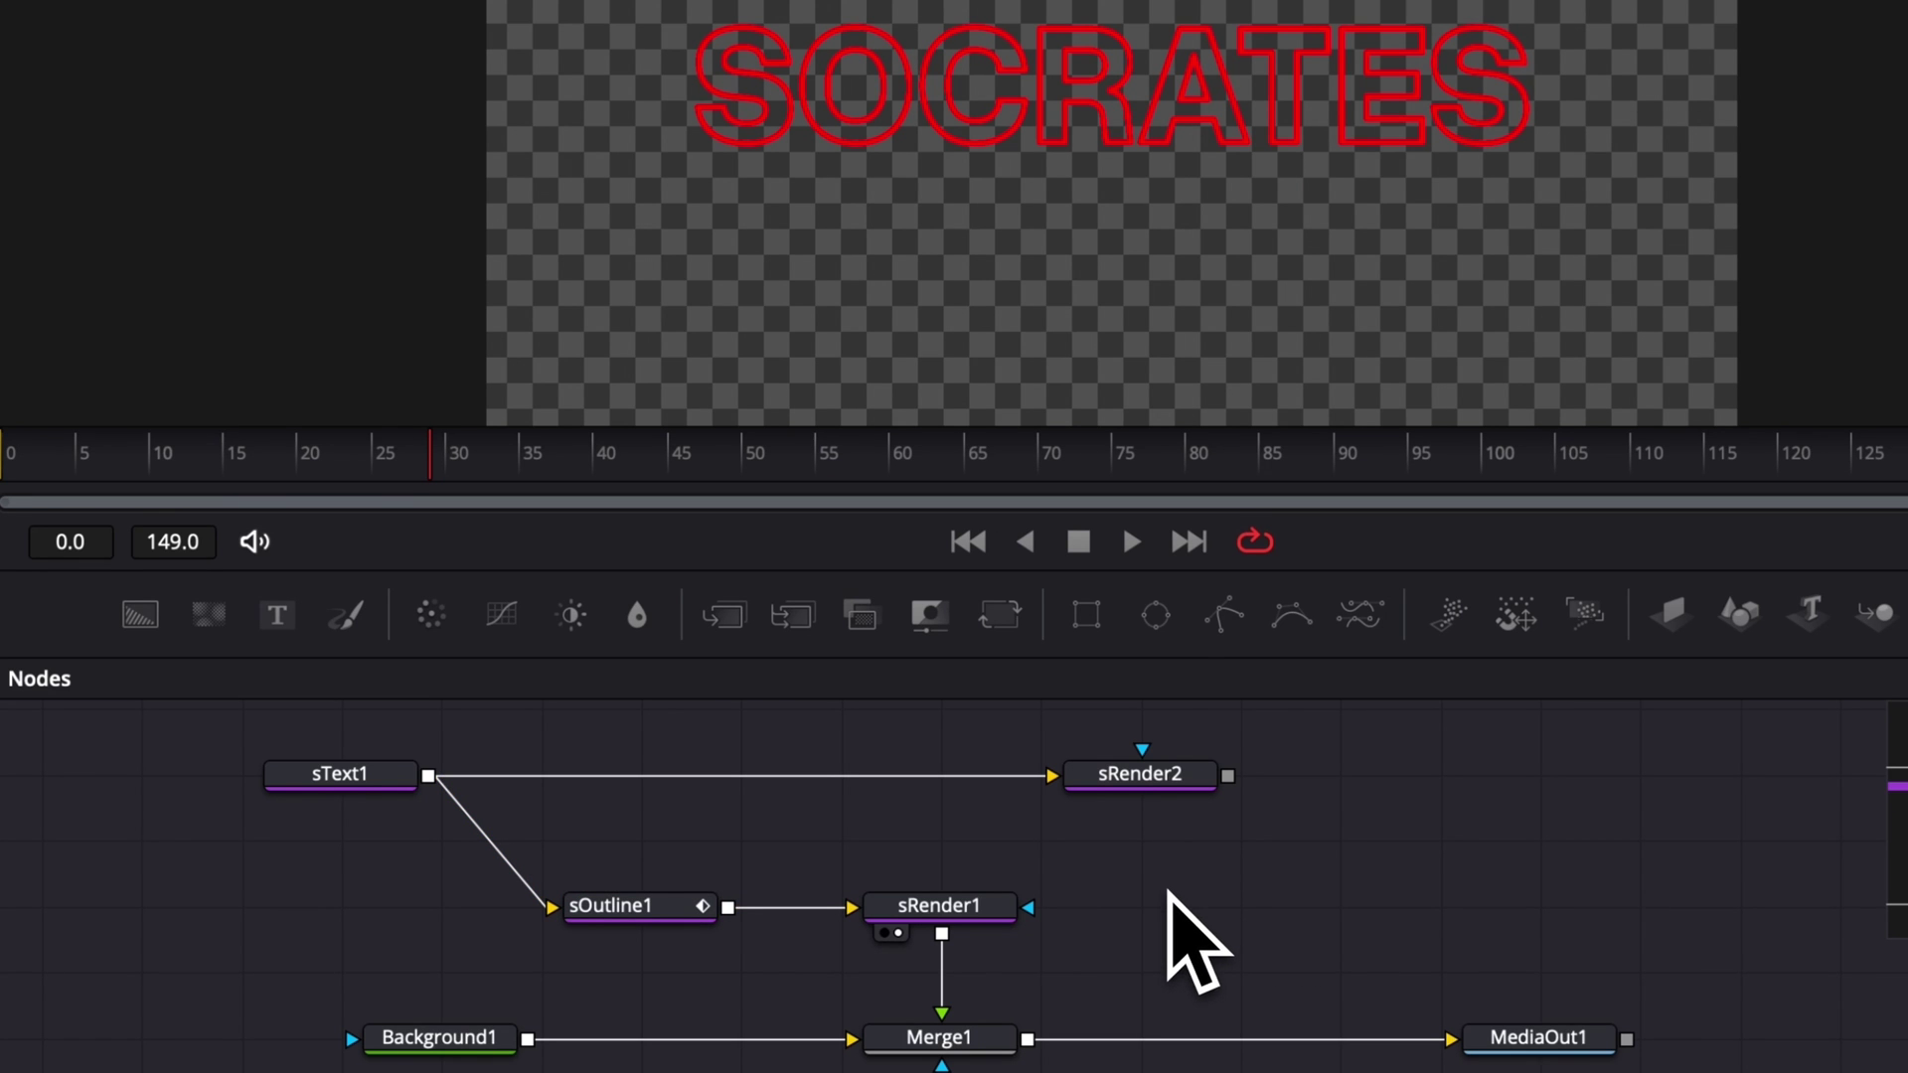
# - Add Displace1 fed by sRender2 on both inputs and merge it into MediaOut1 via Merge2
pyautogui.hotkey('shift', 'space')
pyautogui.write('sren')
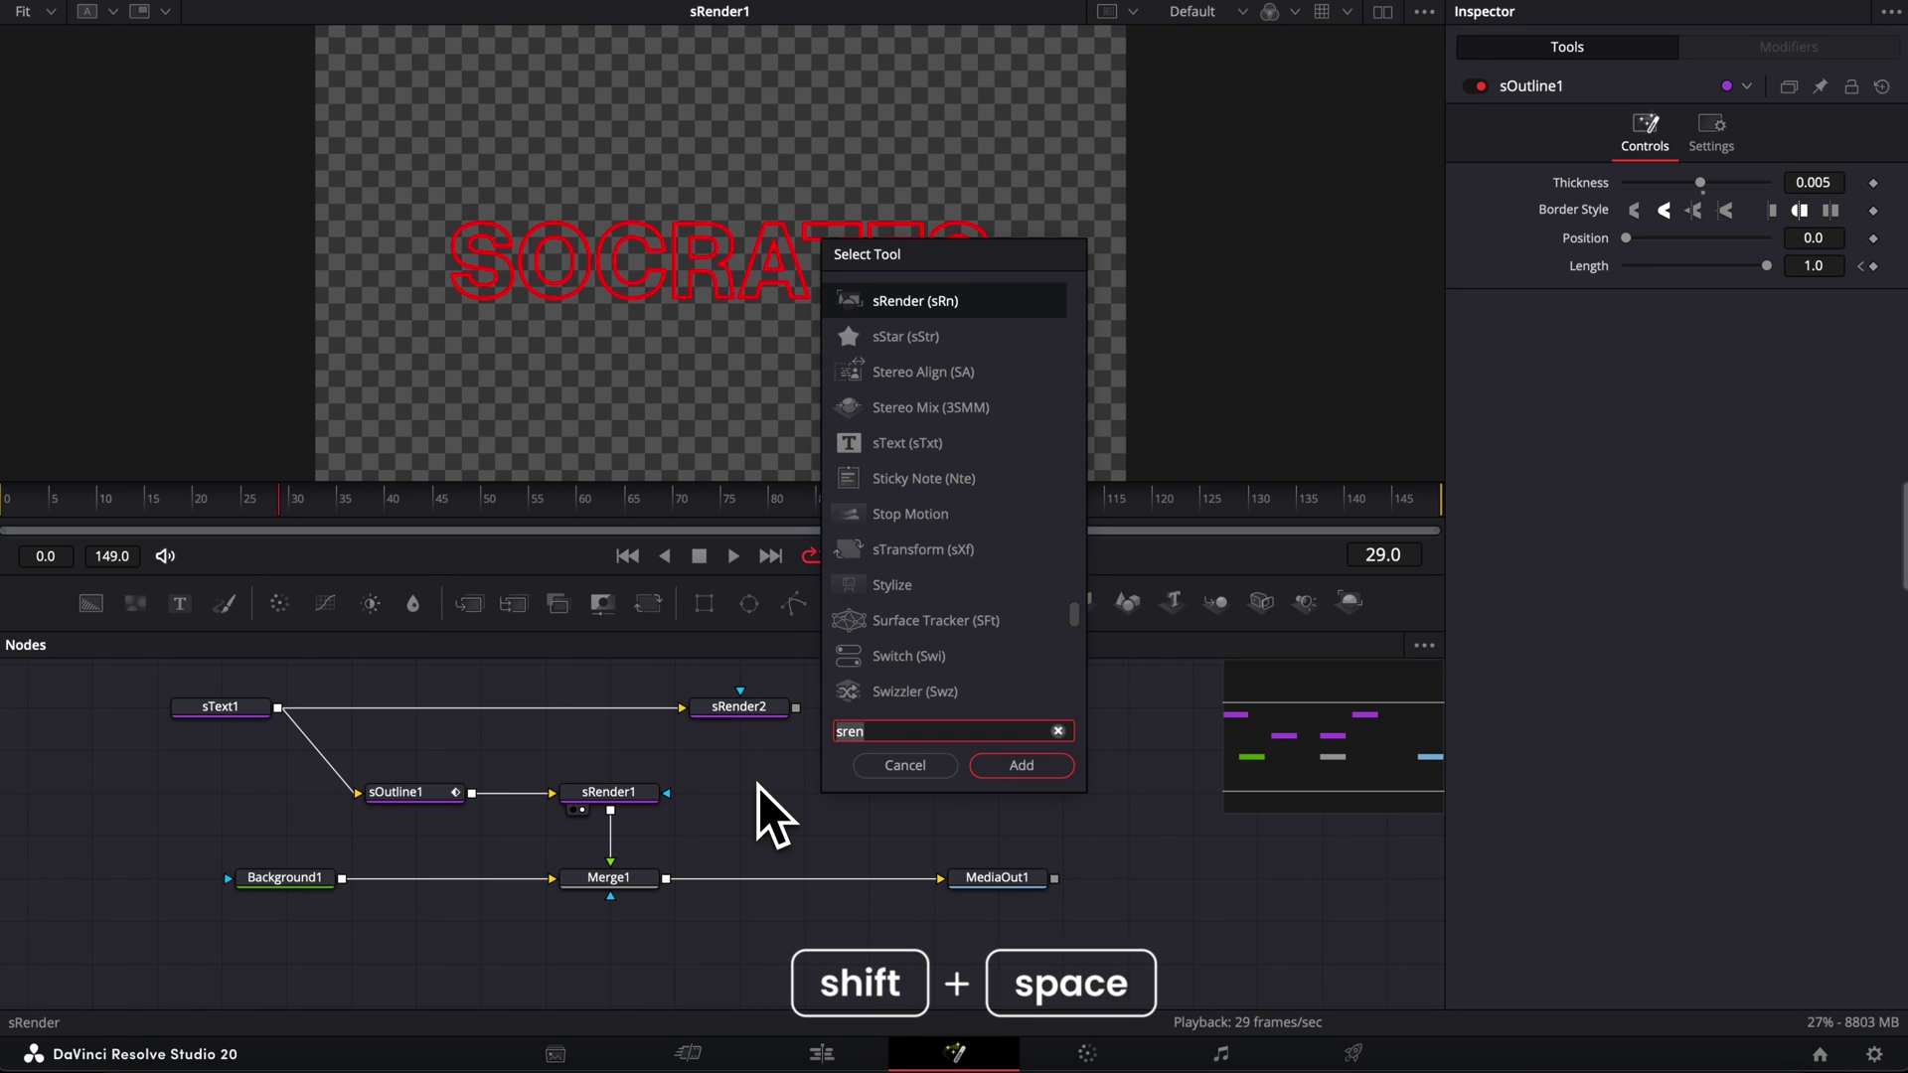
pyautogui.write('displ')
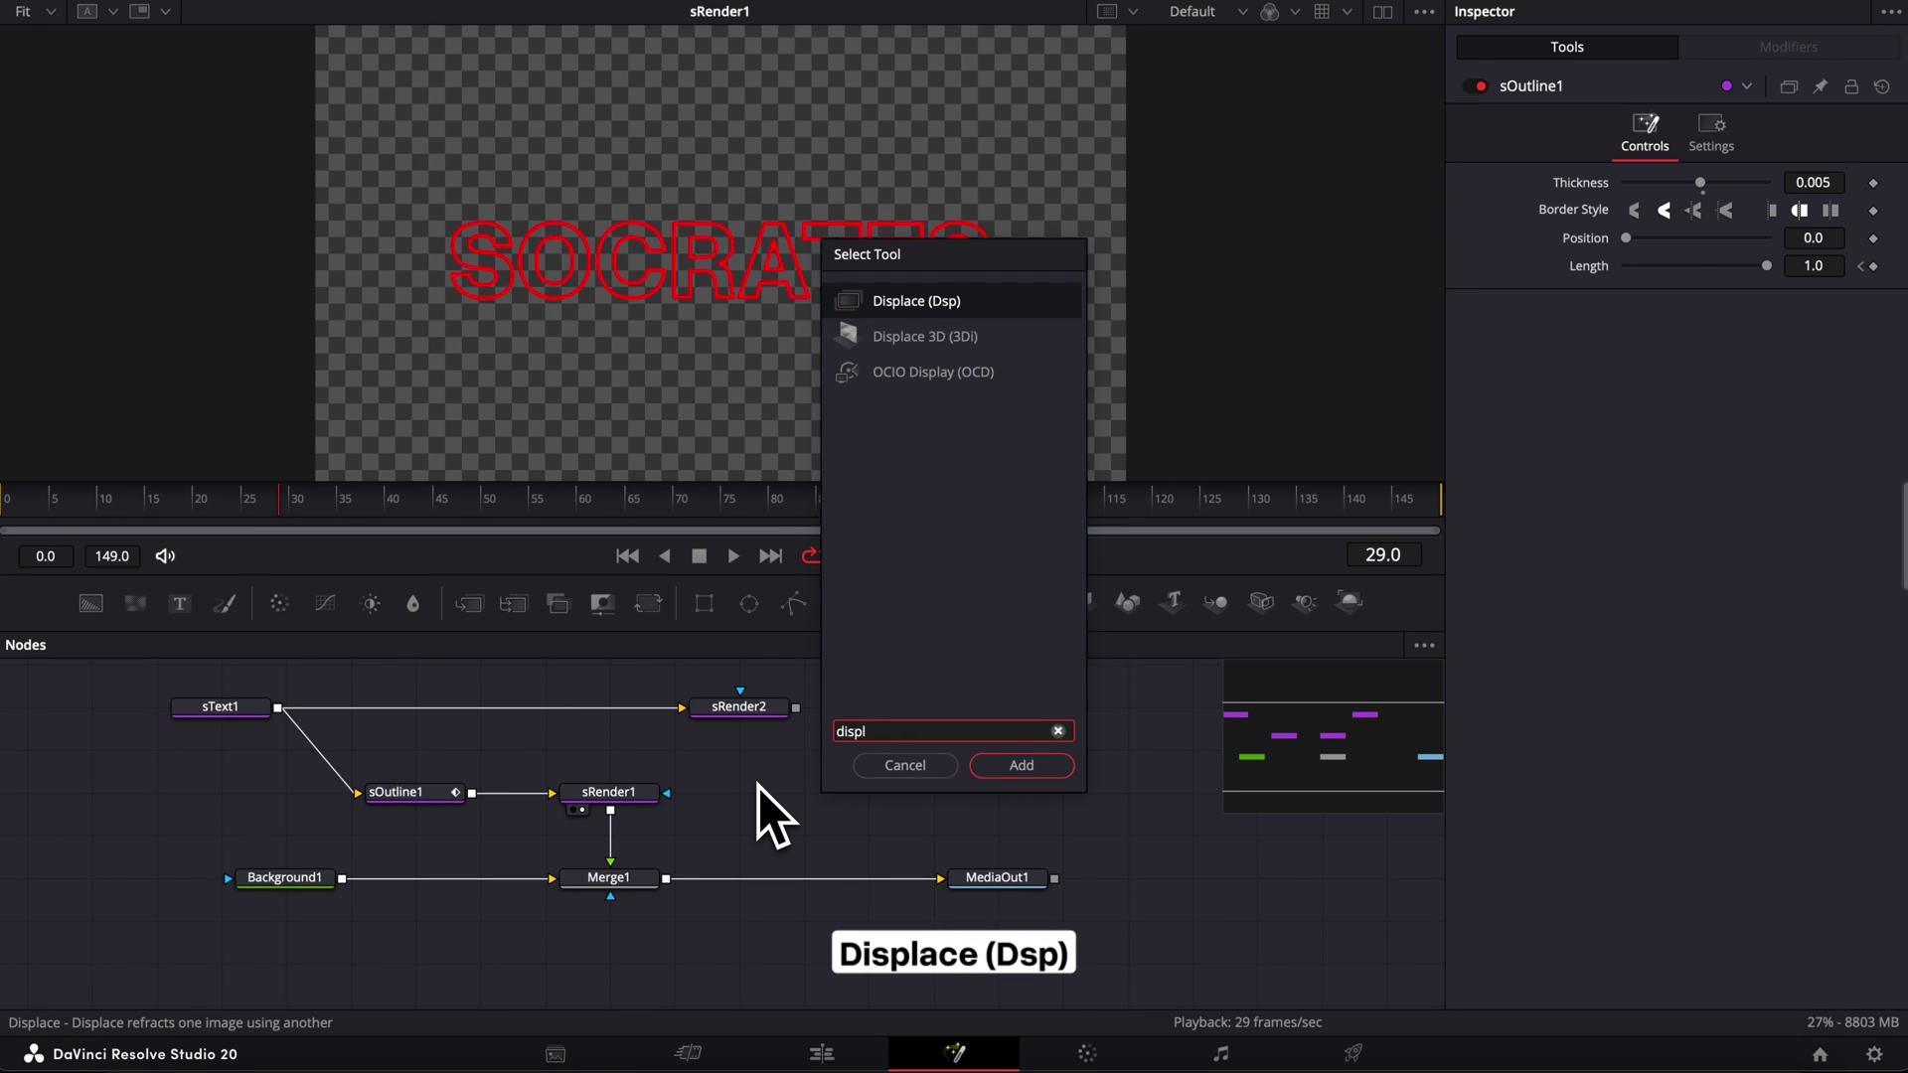
pyautogui.press('Return')
pyautogui.moveTo(756, 795); pyautogui.dragTo(820, 795)
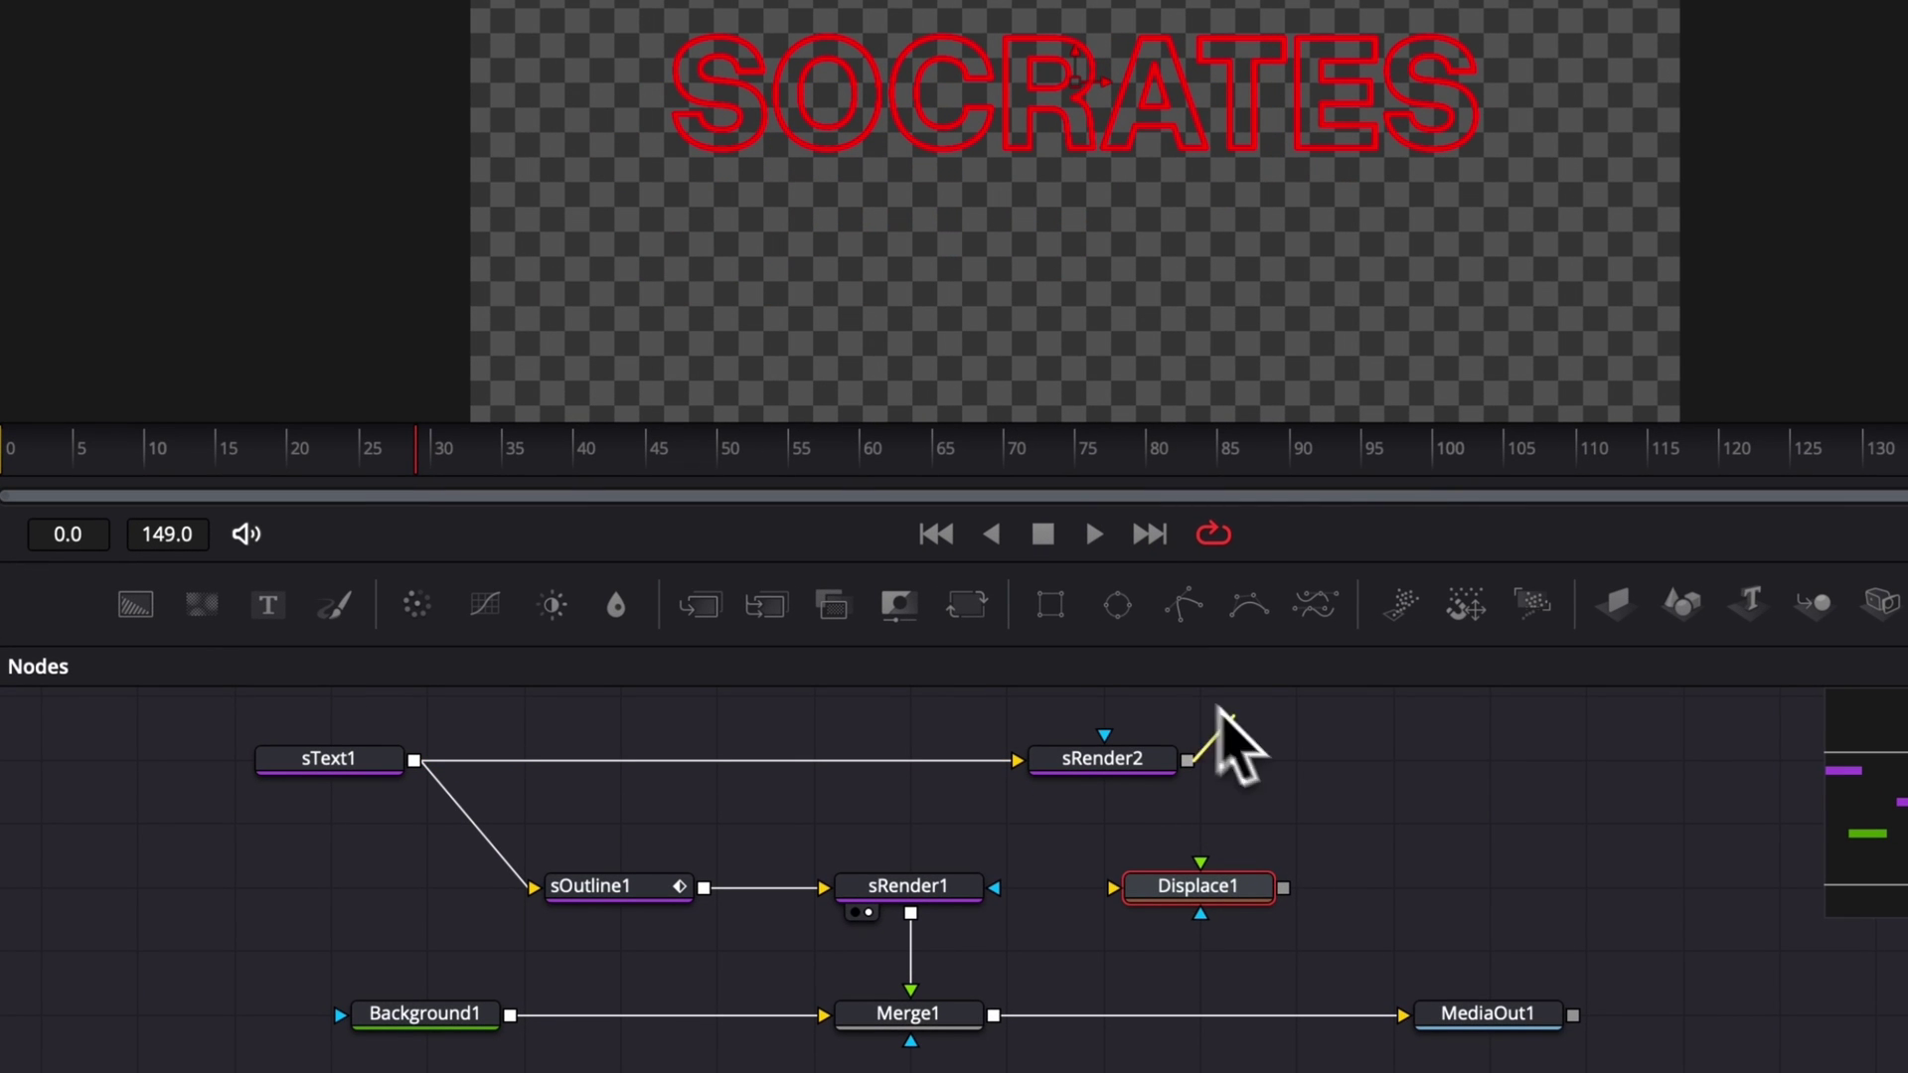
pyautogui.moveTo(1220, 708); pyautogui.dragTo(1207, 887)
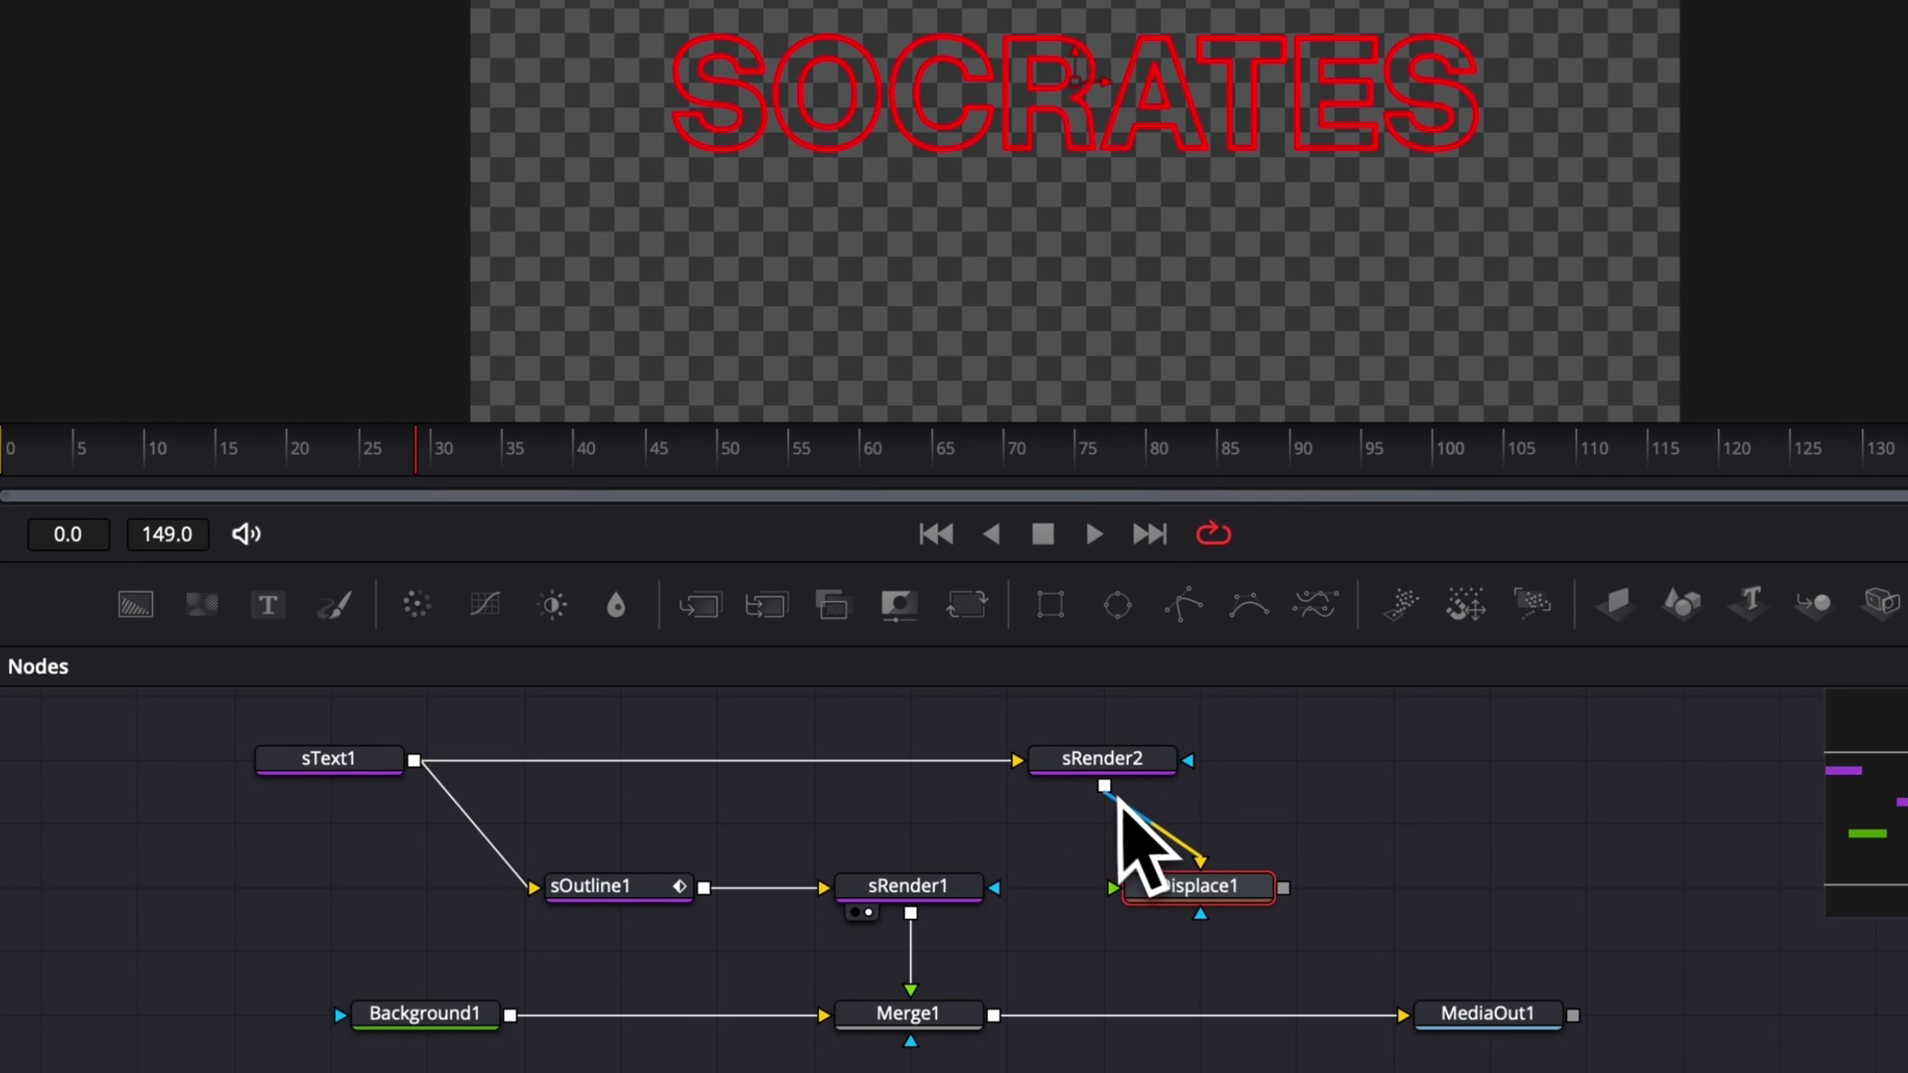
pyautogui.moveTo(1104, 786); pyautogui.dragTo(1115, 890)
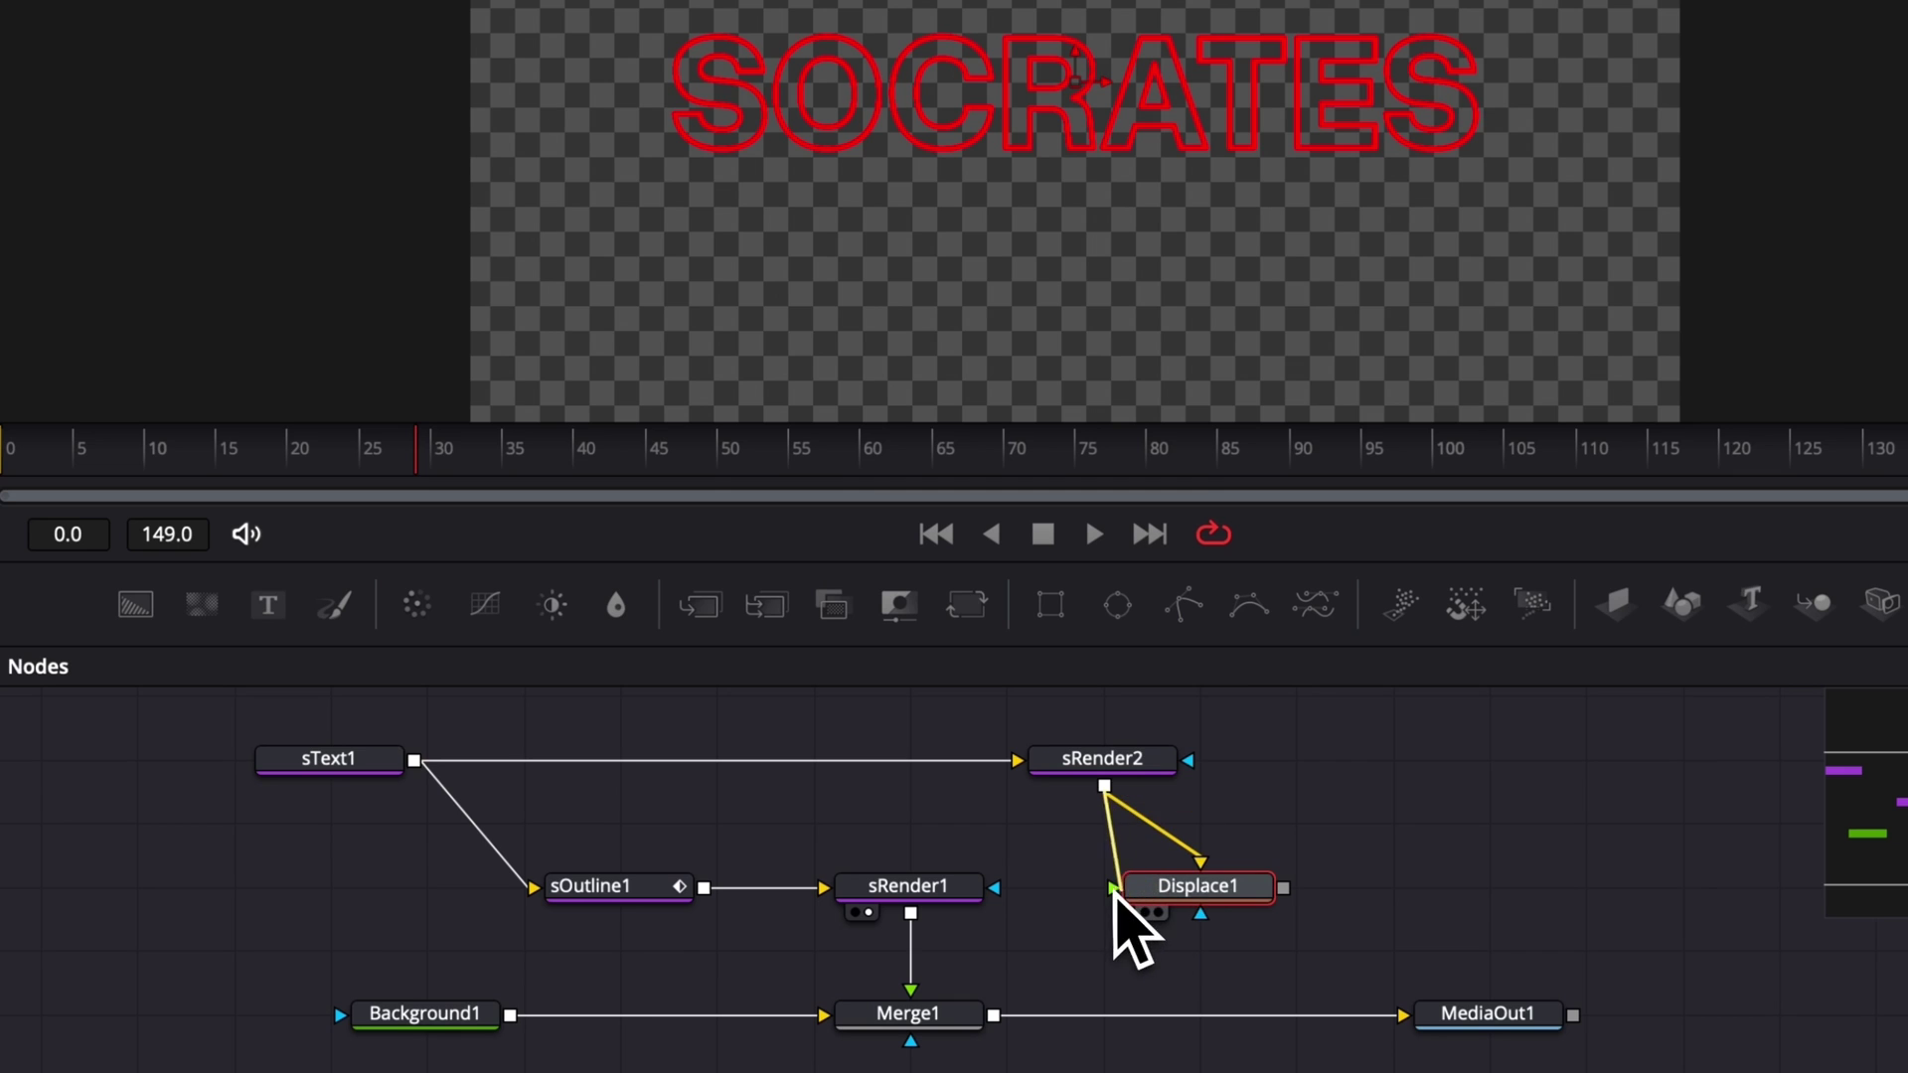
pyautogui.moveTo(1283, 887); pyautogui.dragTo(994, 1017)
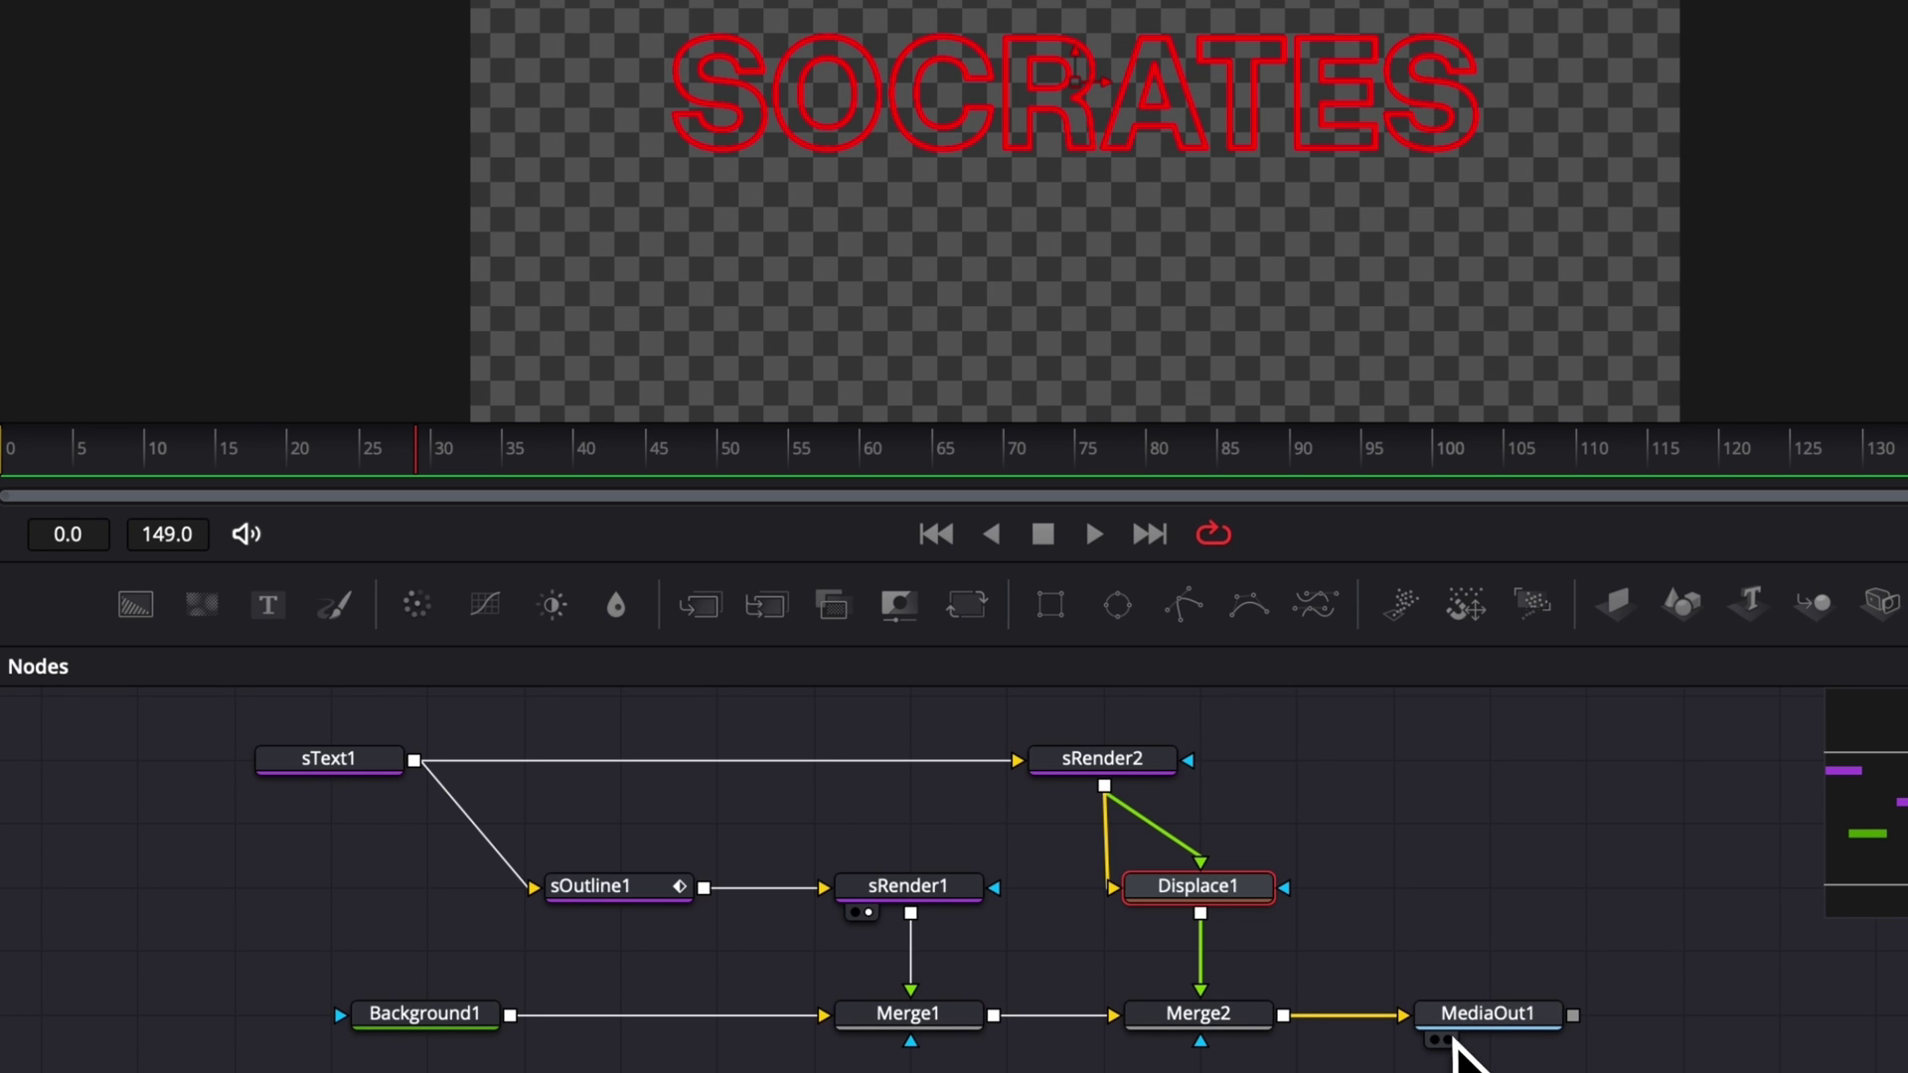
pyautogui.click(1442, 1041)
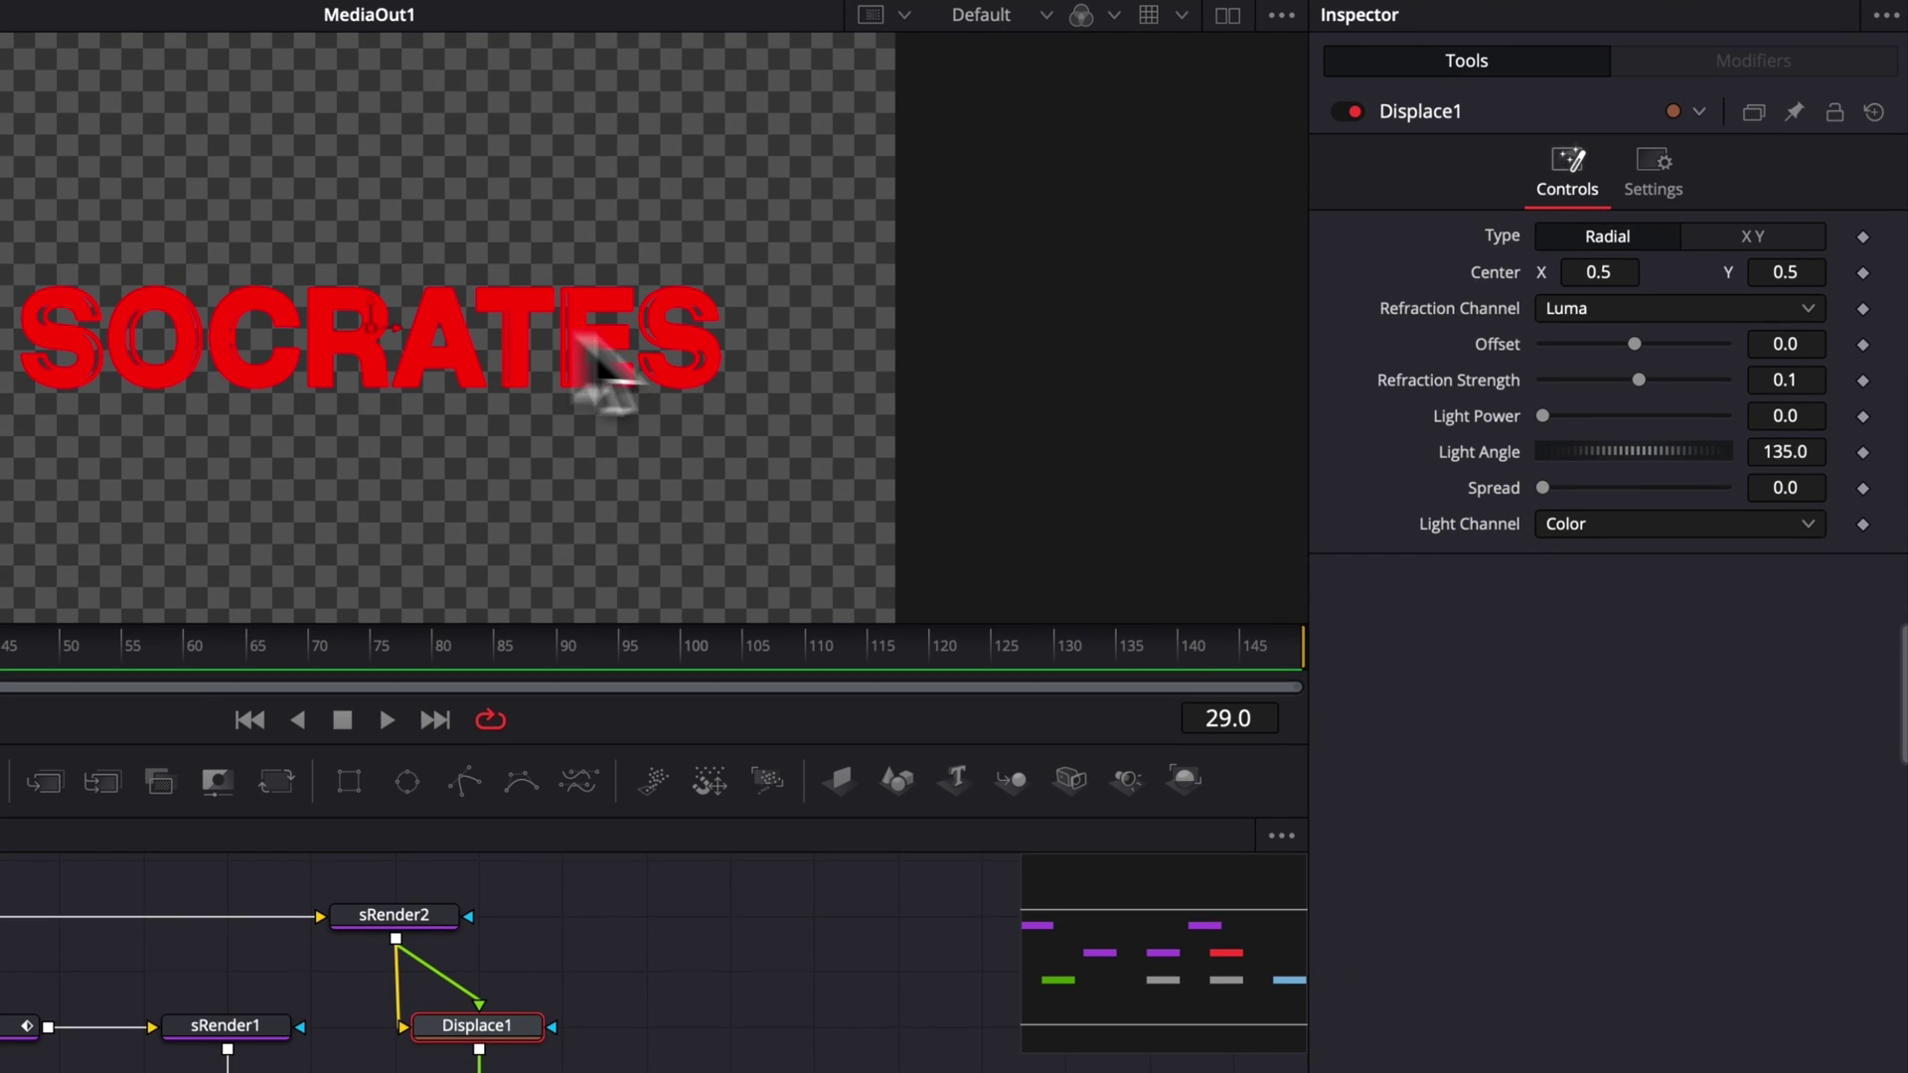
# - Switch Displace1 to XY and test Y Refraction, leaving it at about -0.008
pyautogui.click(1777, 242)
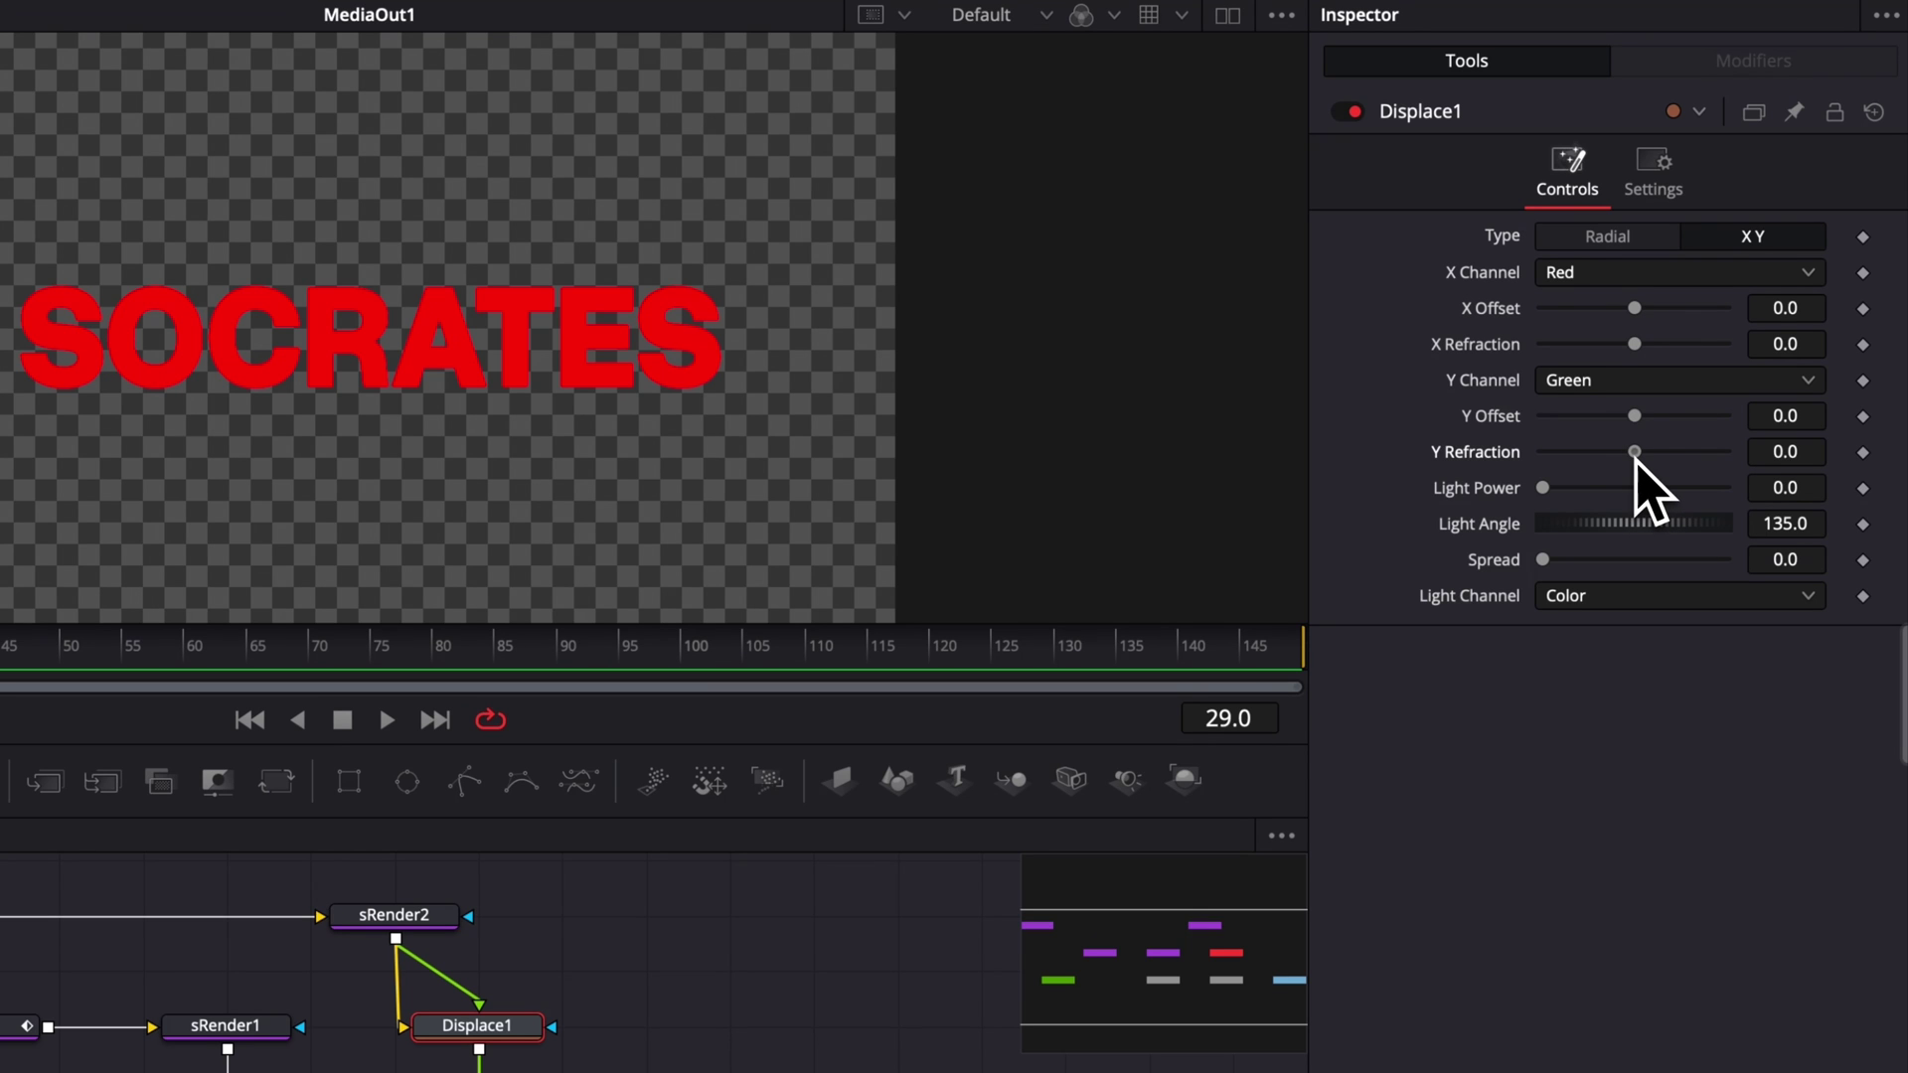
pyautogui.moveTo(1640, 460); pyautogui.dragTo(1695, 463)
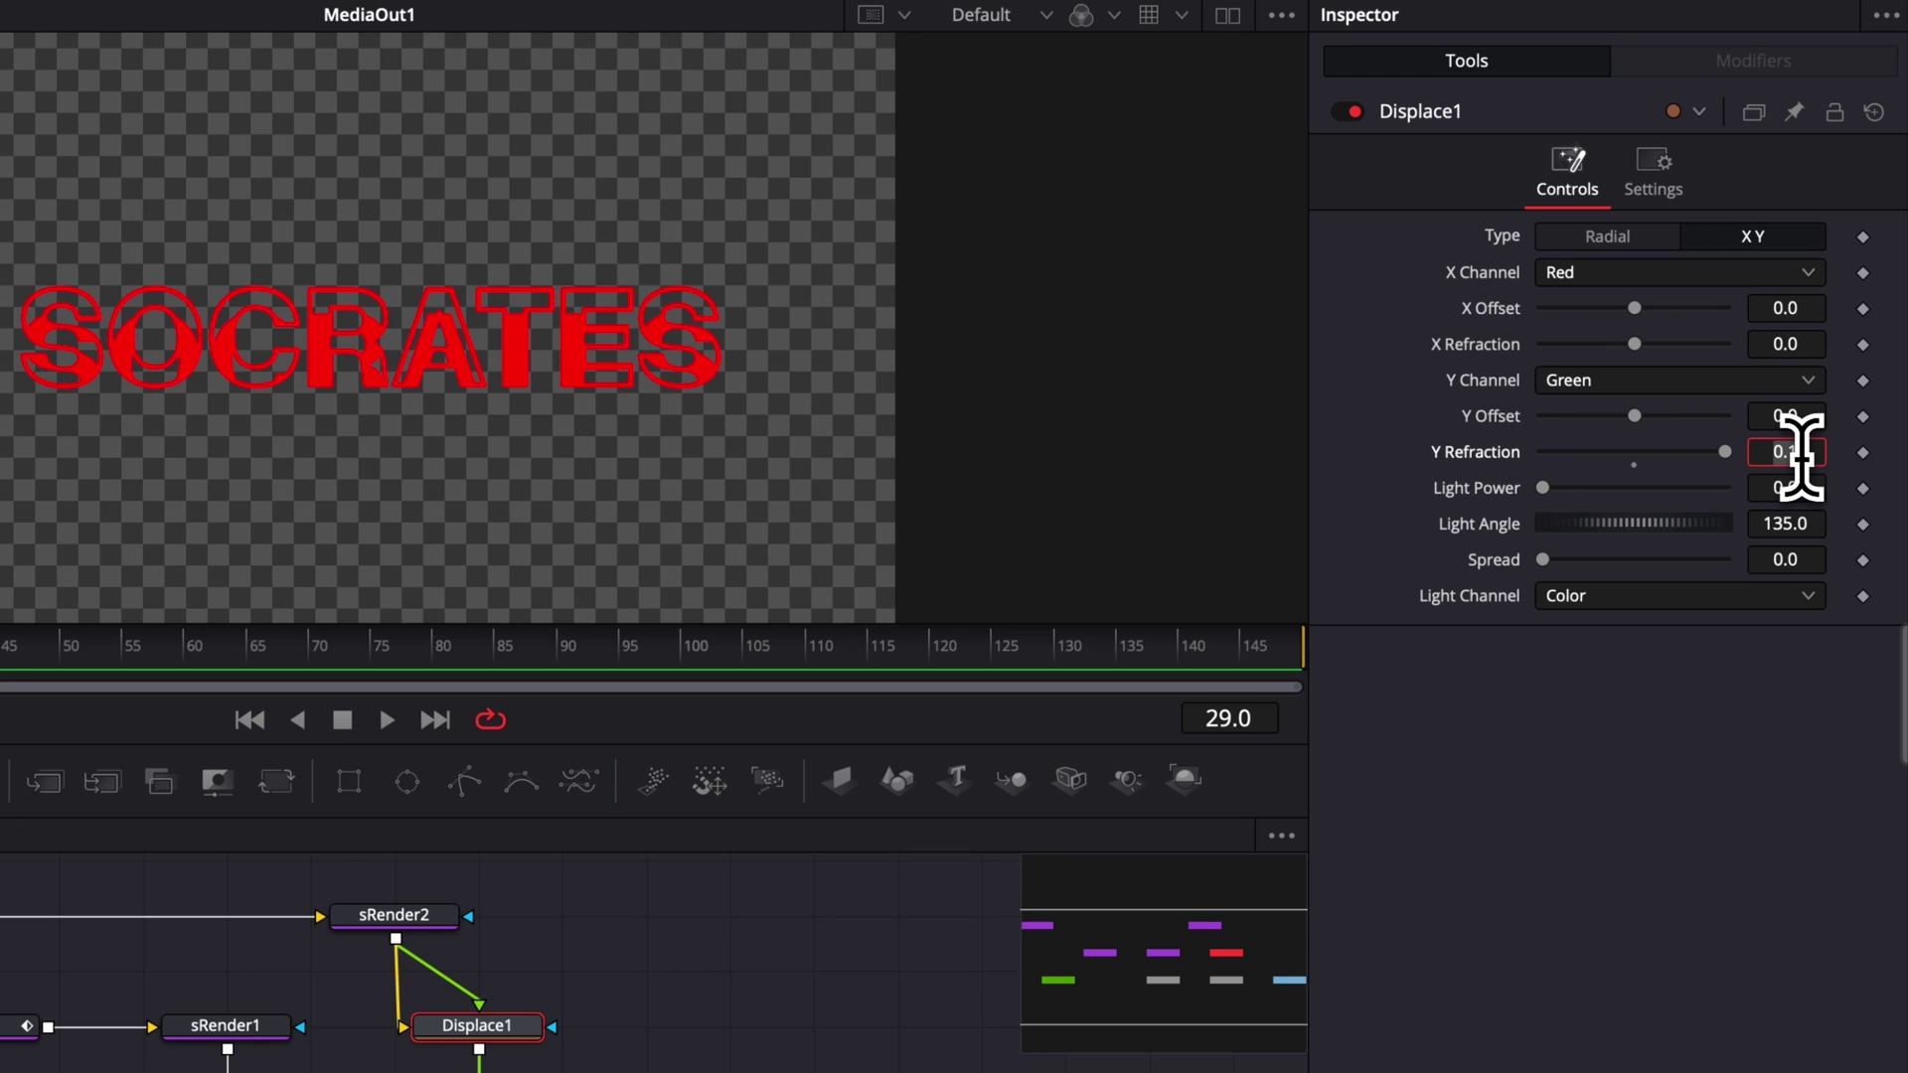
pyautogui.press('Tab')
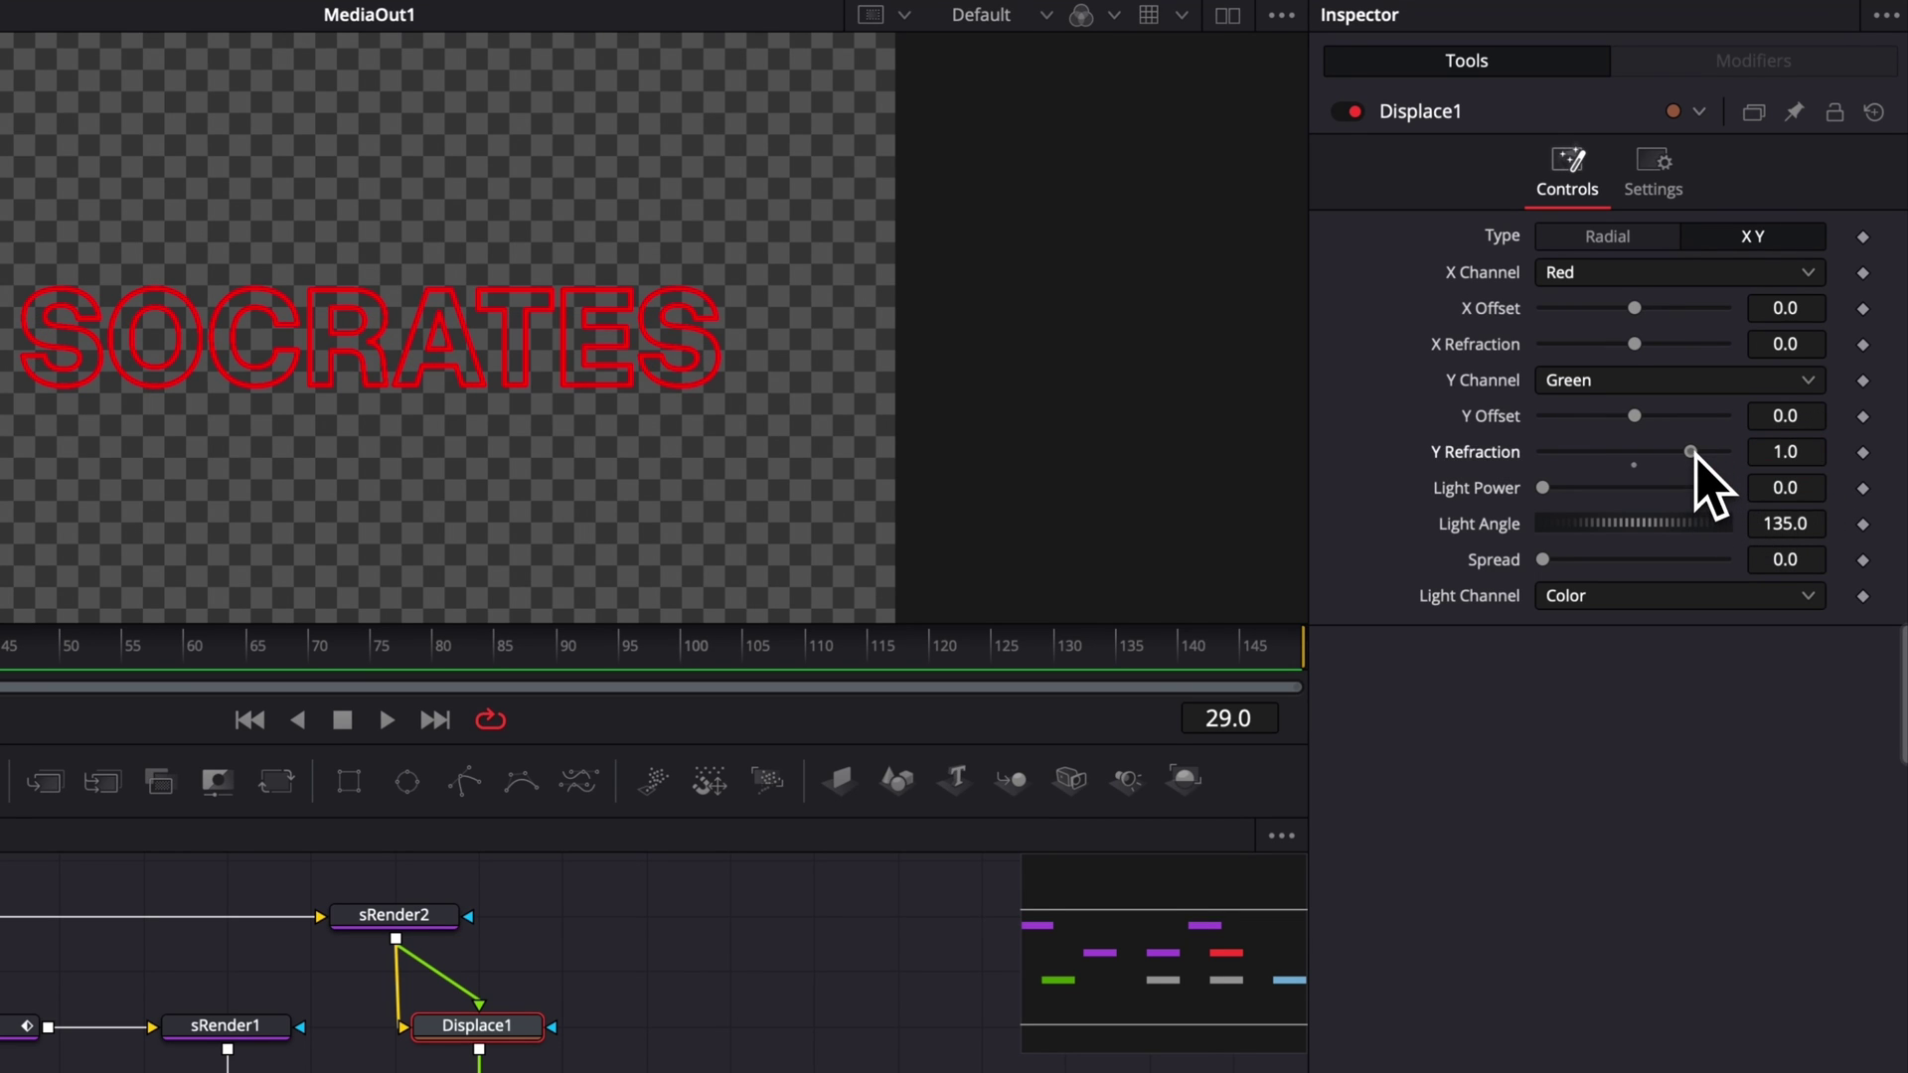
pyautogui.moveTo(1671, 458); pyautogui.dragTo(1633, 469)
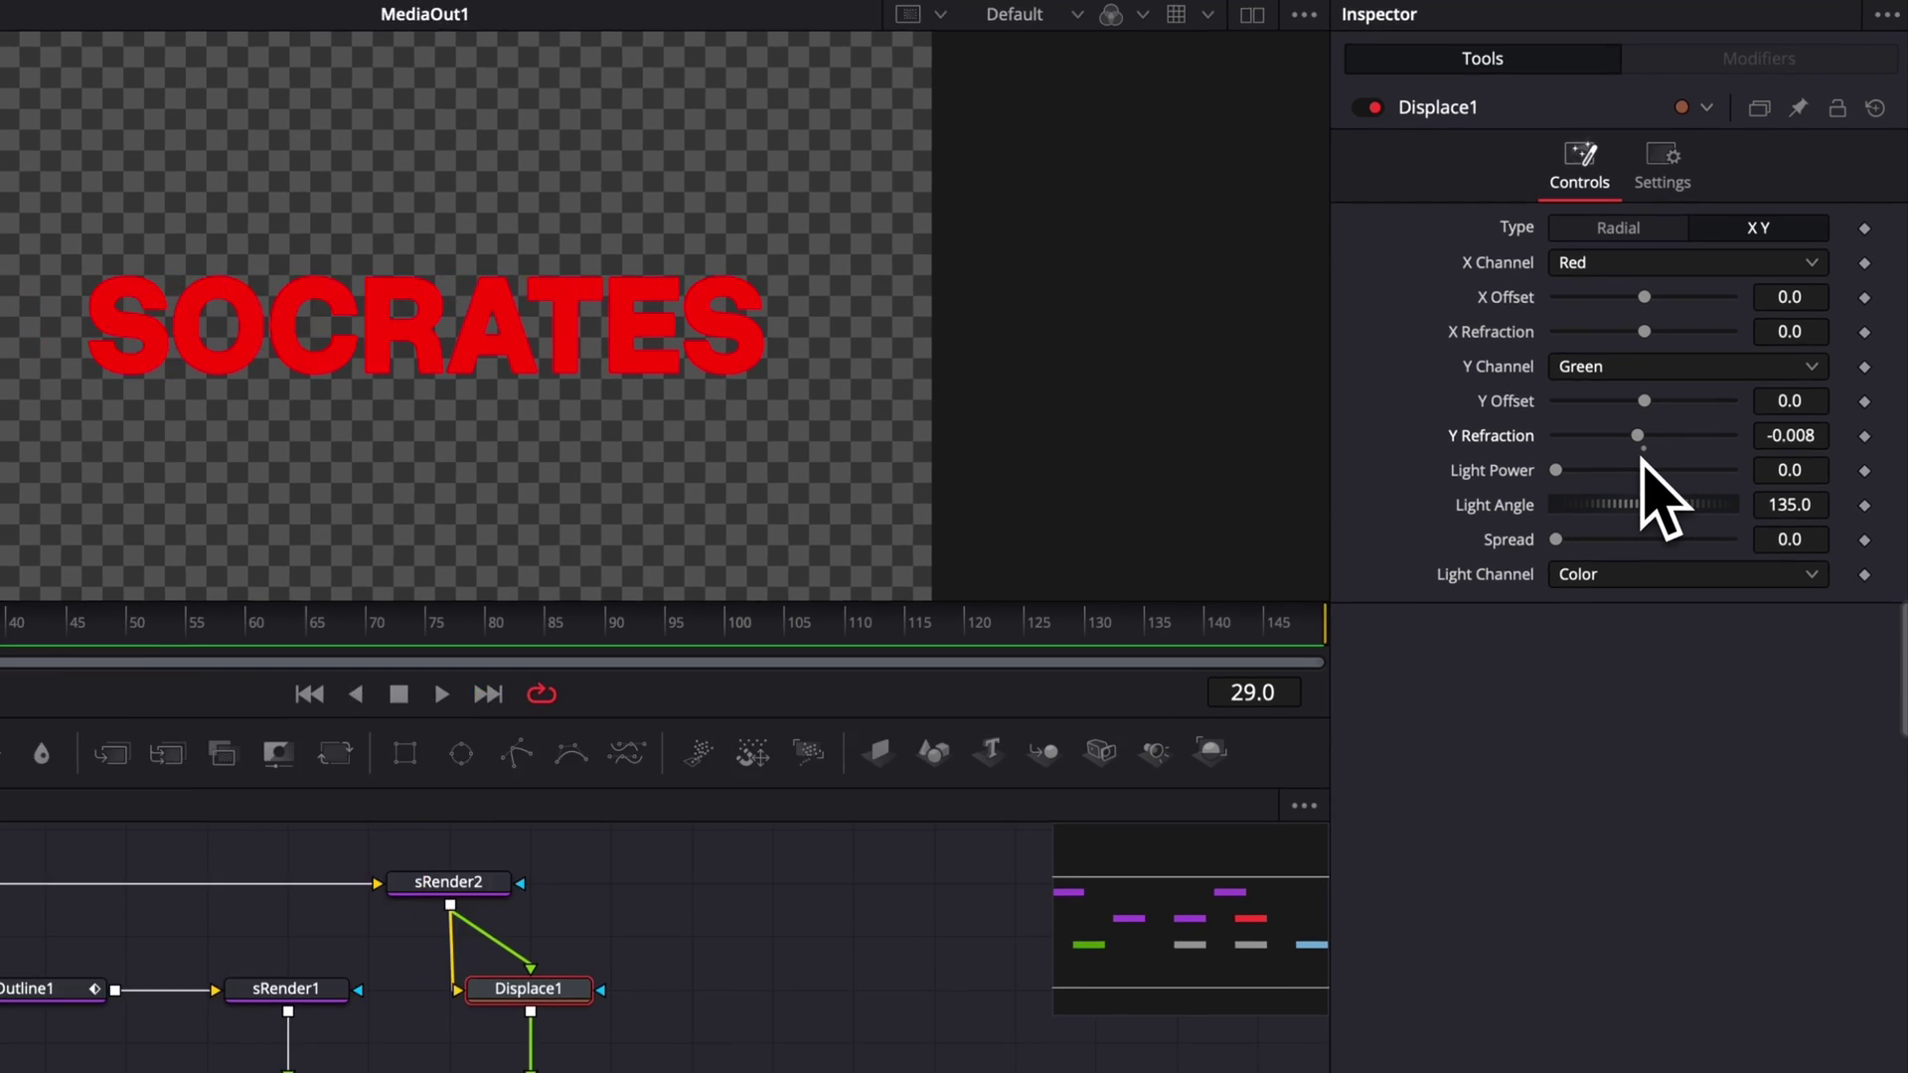
# - Keyframe Y Refraction at 0.5 on frame 10 and 0 on frame 20, then play back
pyautogui.moveTo(332, 533); pyautogui.dragTo(145, 798)
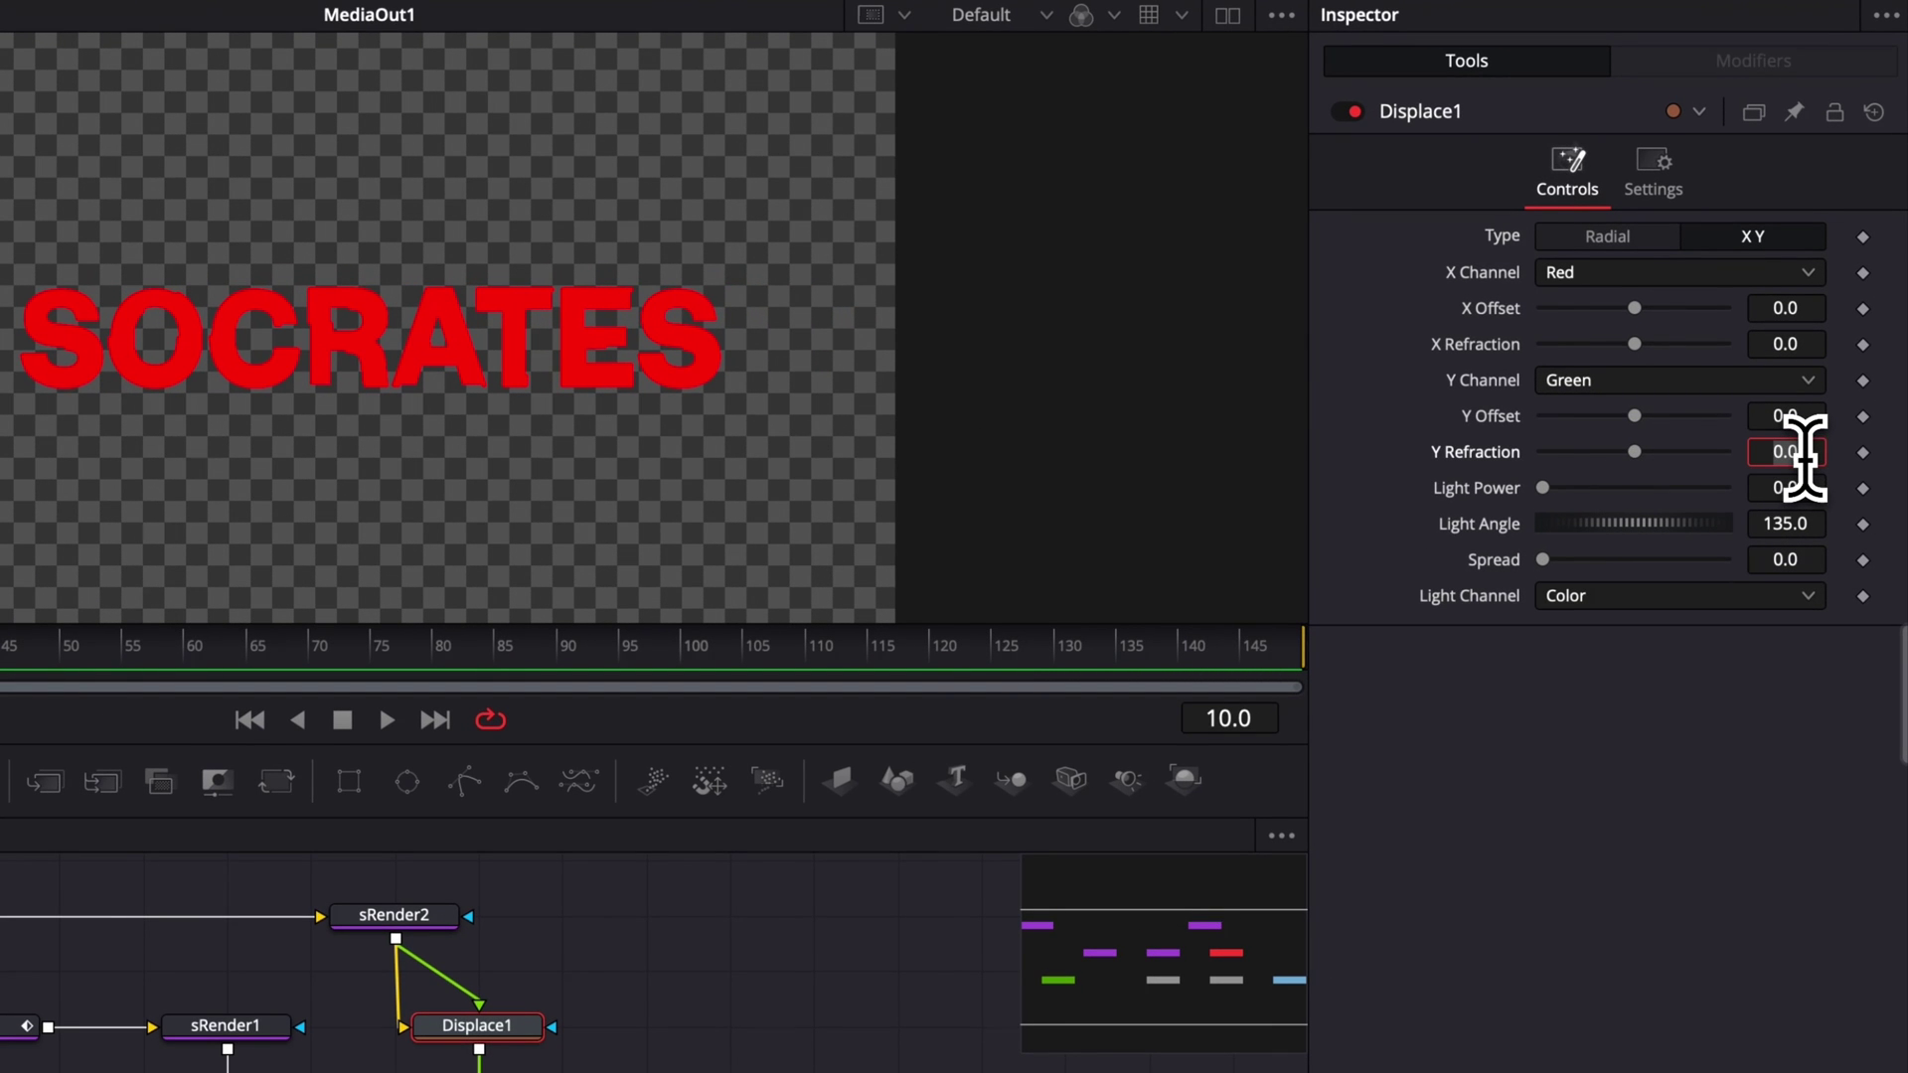
pyautogui.write('.5')
pyautogui.press('Return')
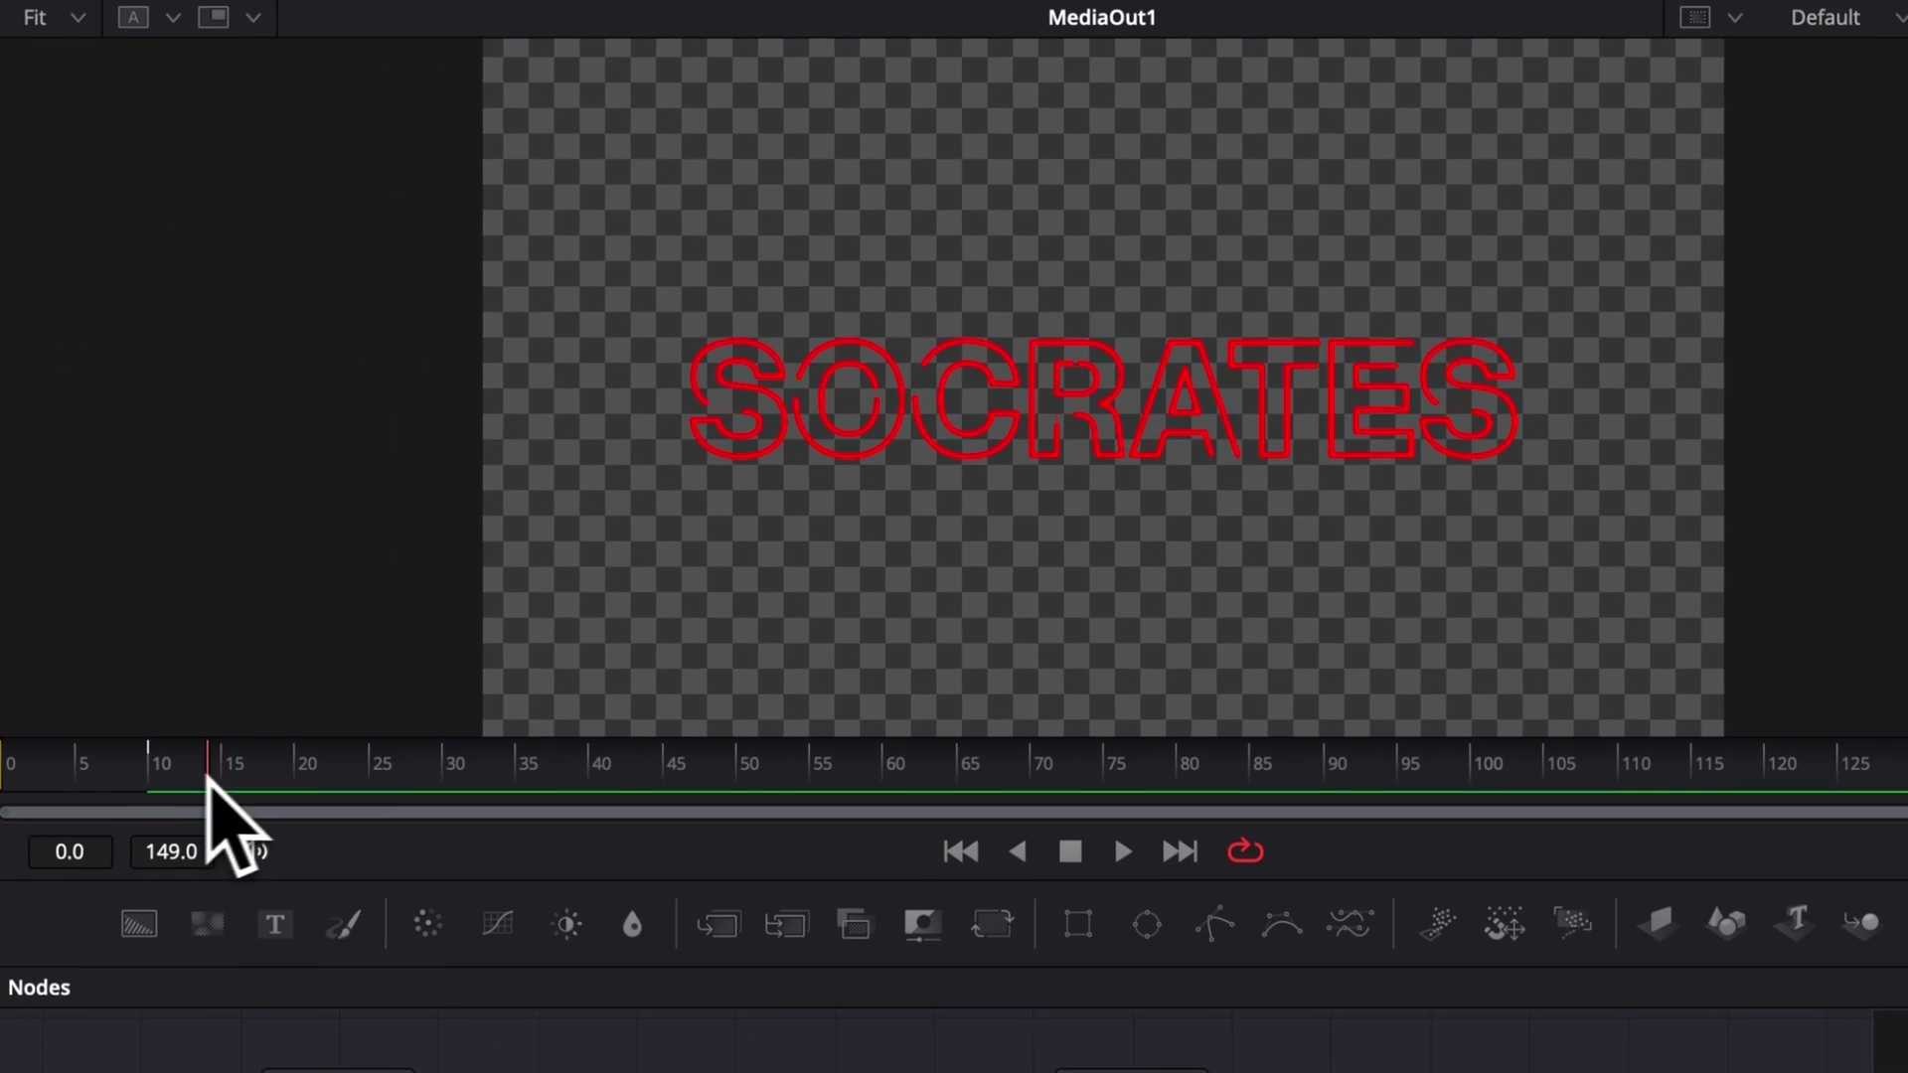
pyautogui.click(202, 509)
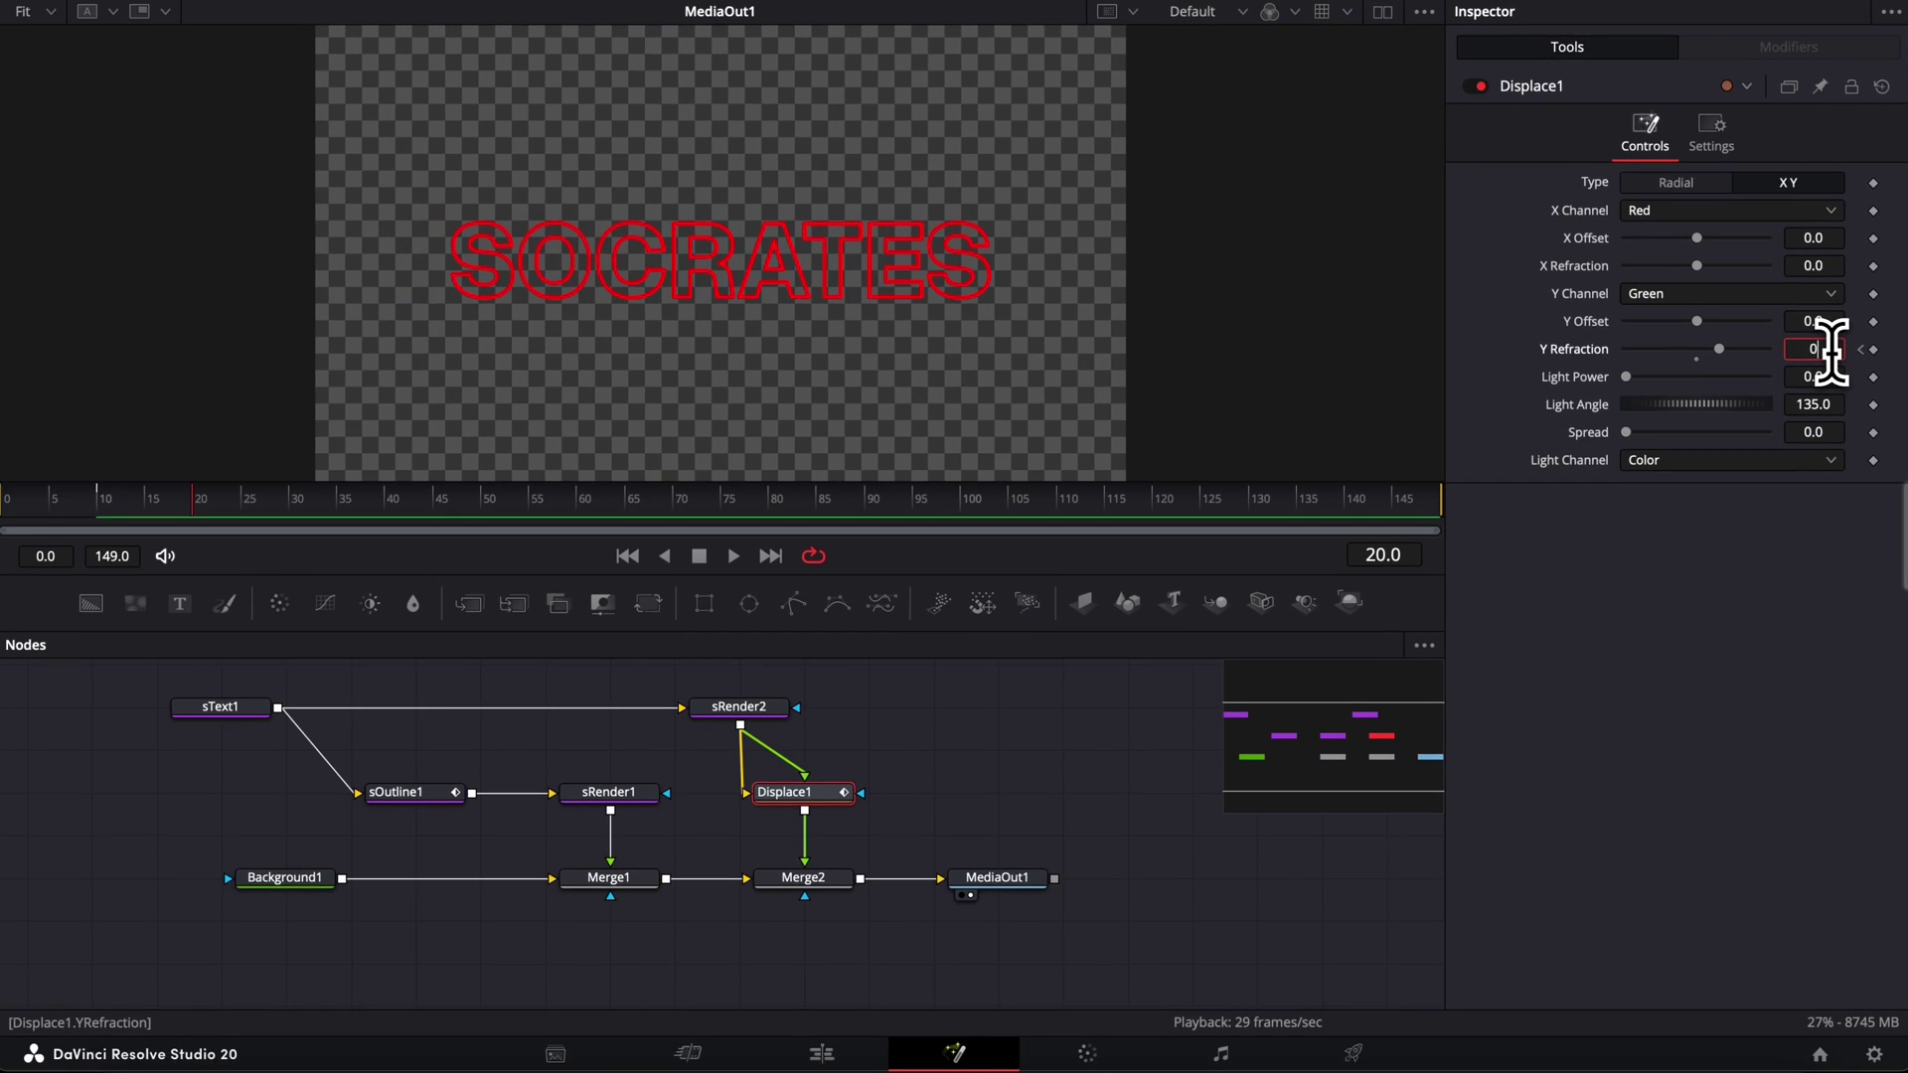
pyautogui.press('space')
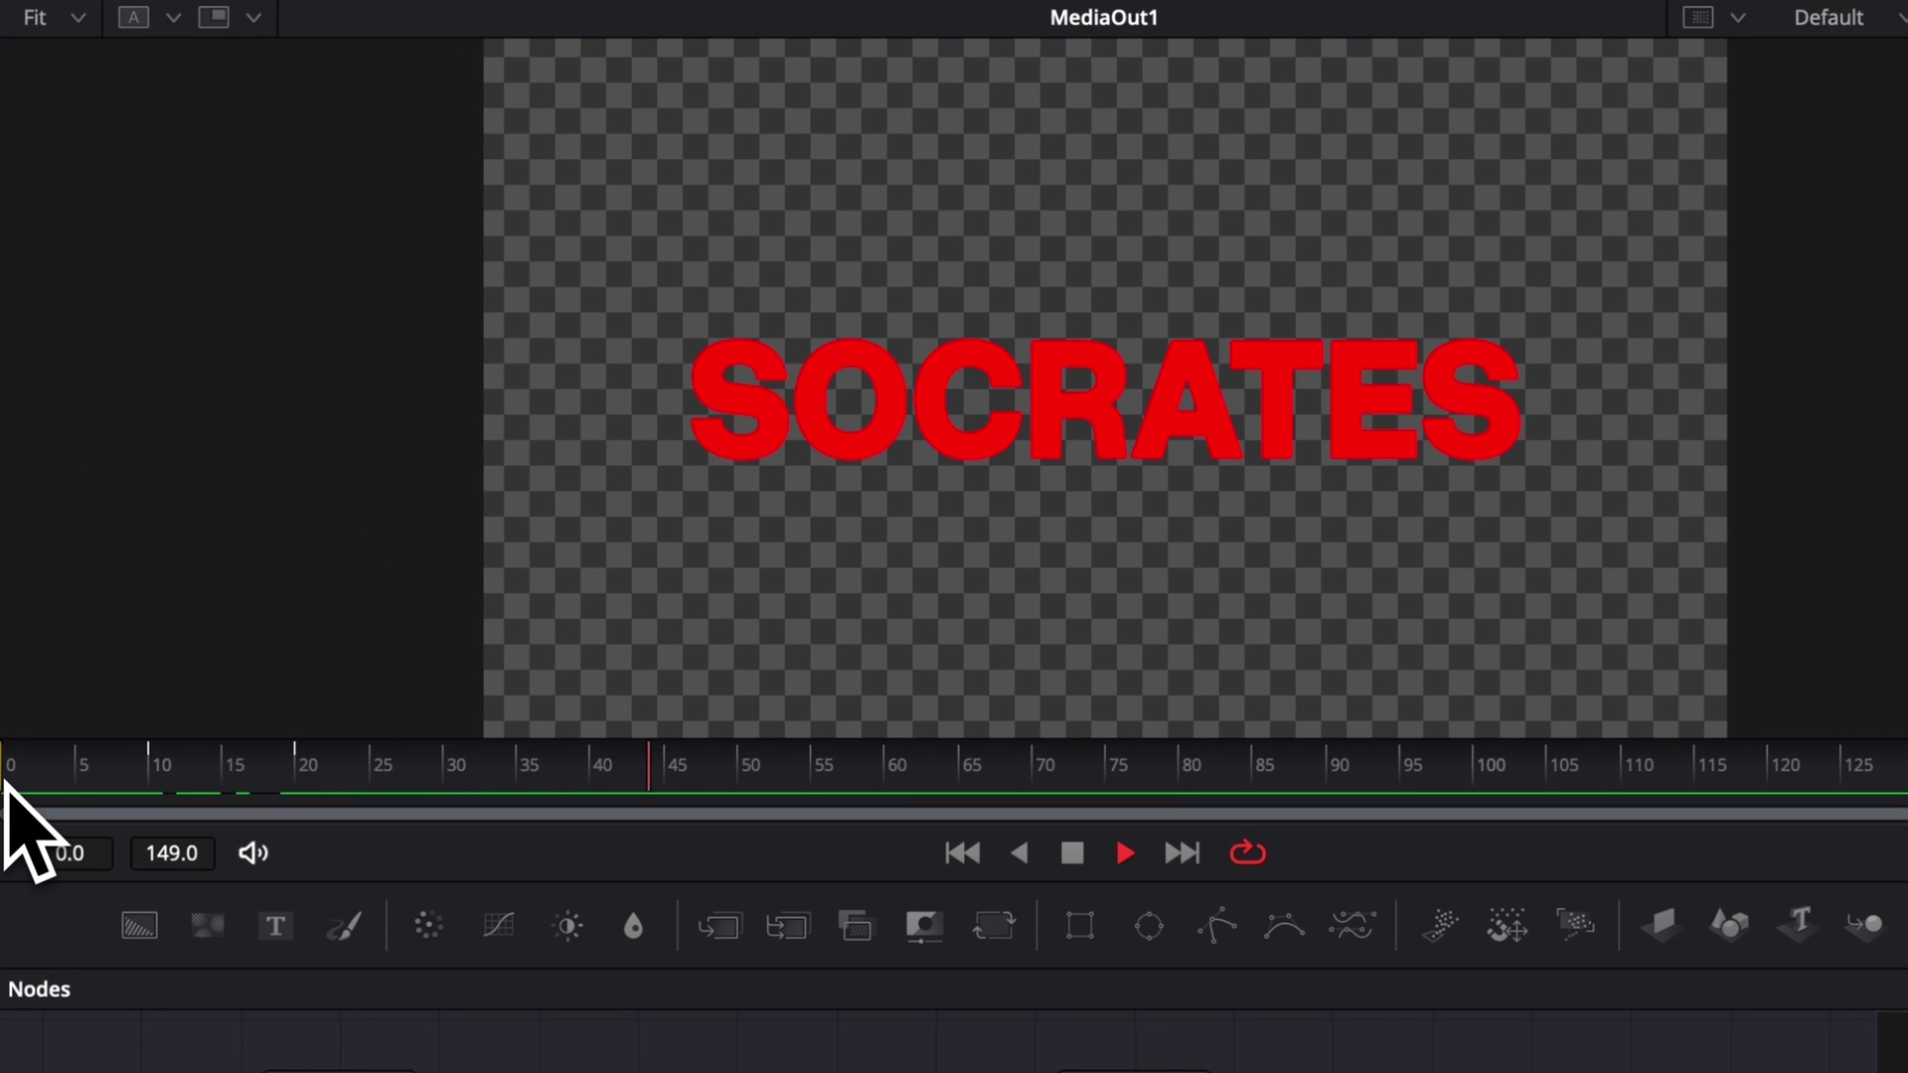
pyautogui.click(24, 777)
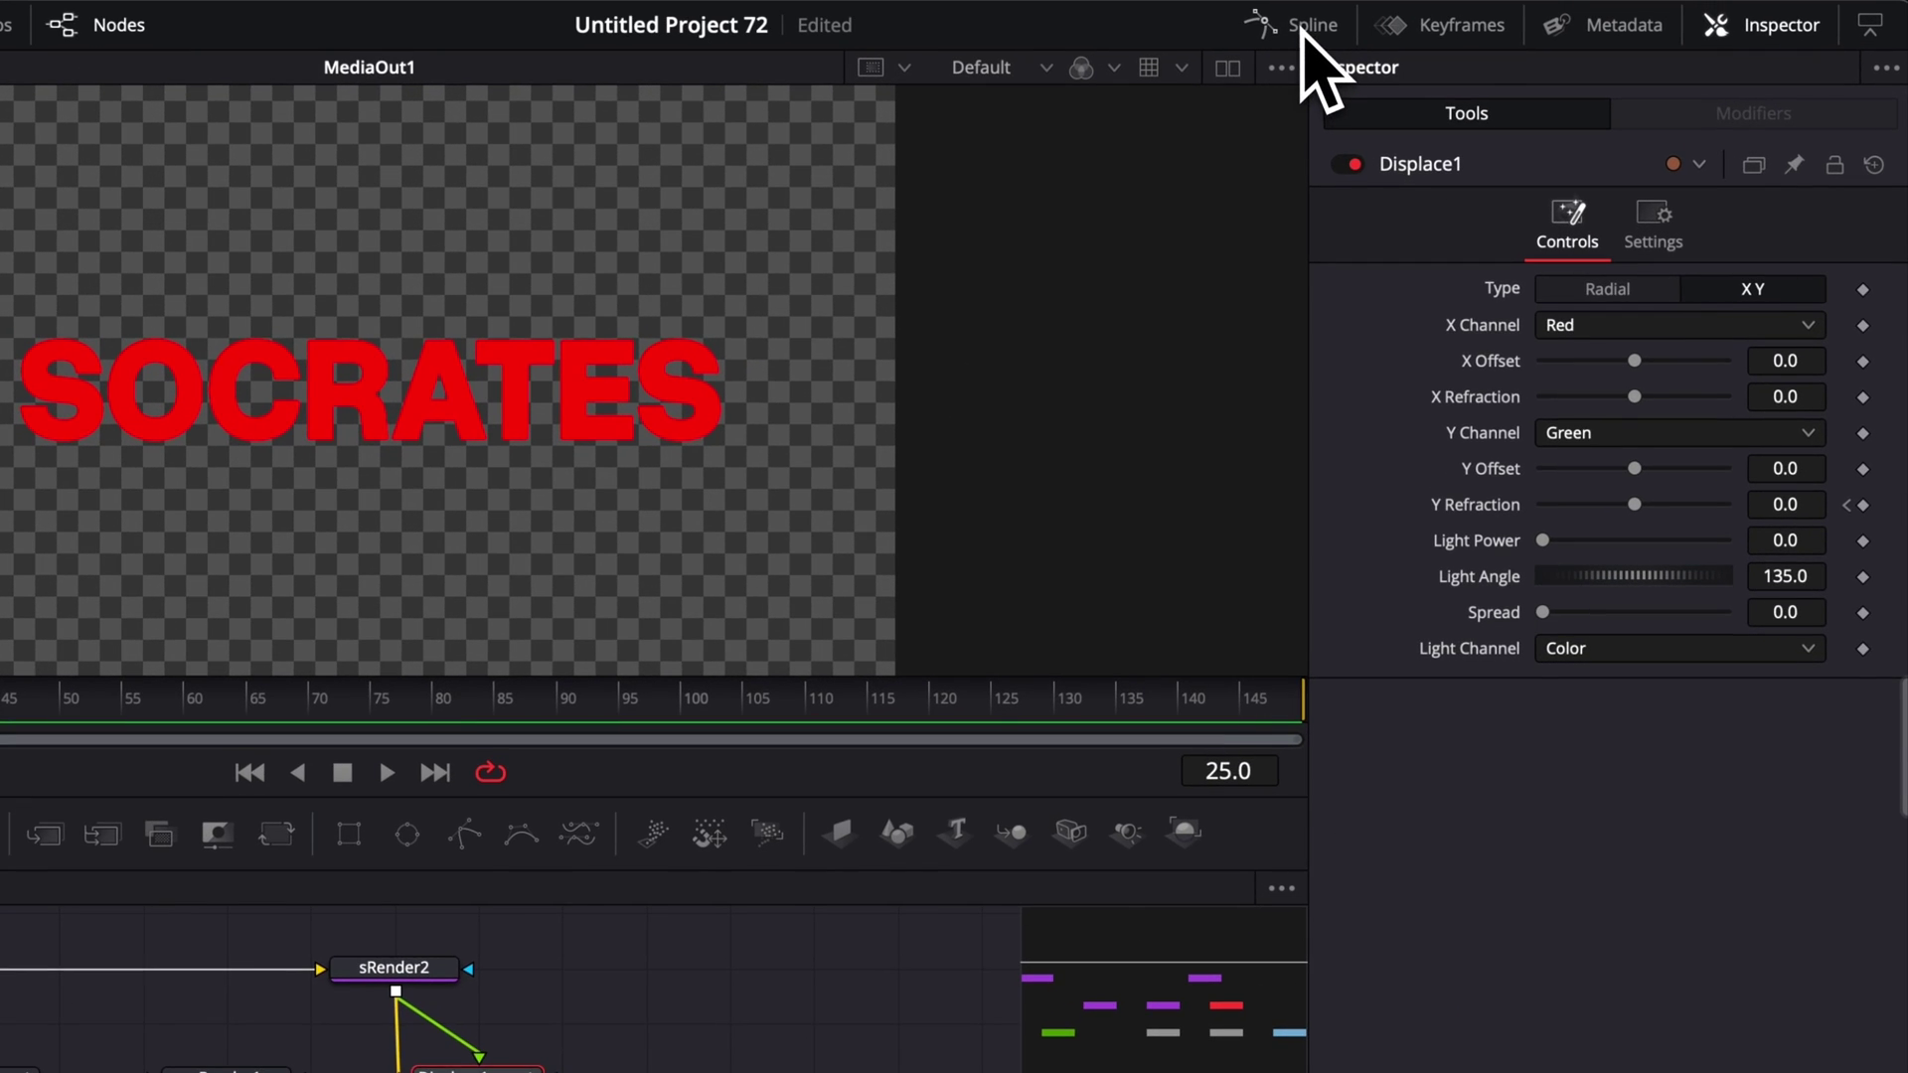
# - In the Spline editor, smooth all Length and Y Refraction keyframes and raise Ease In to 60
pyautogui.click(1302, 28)
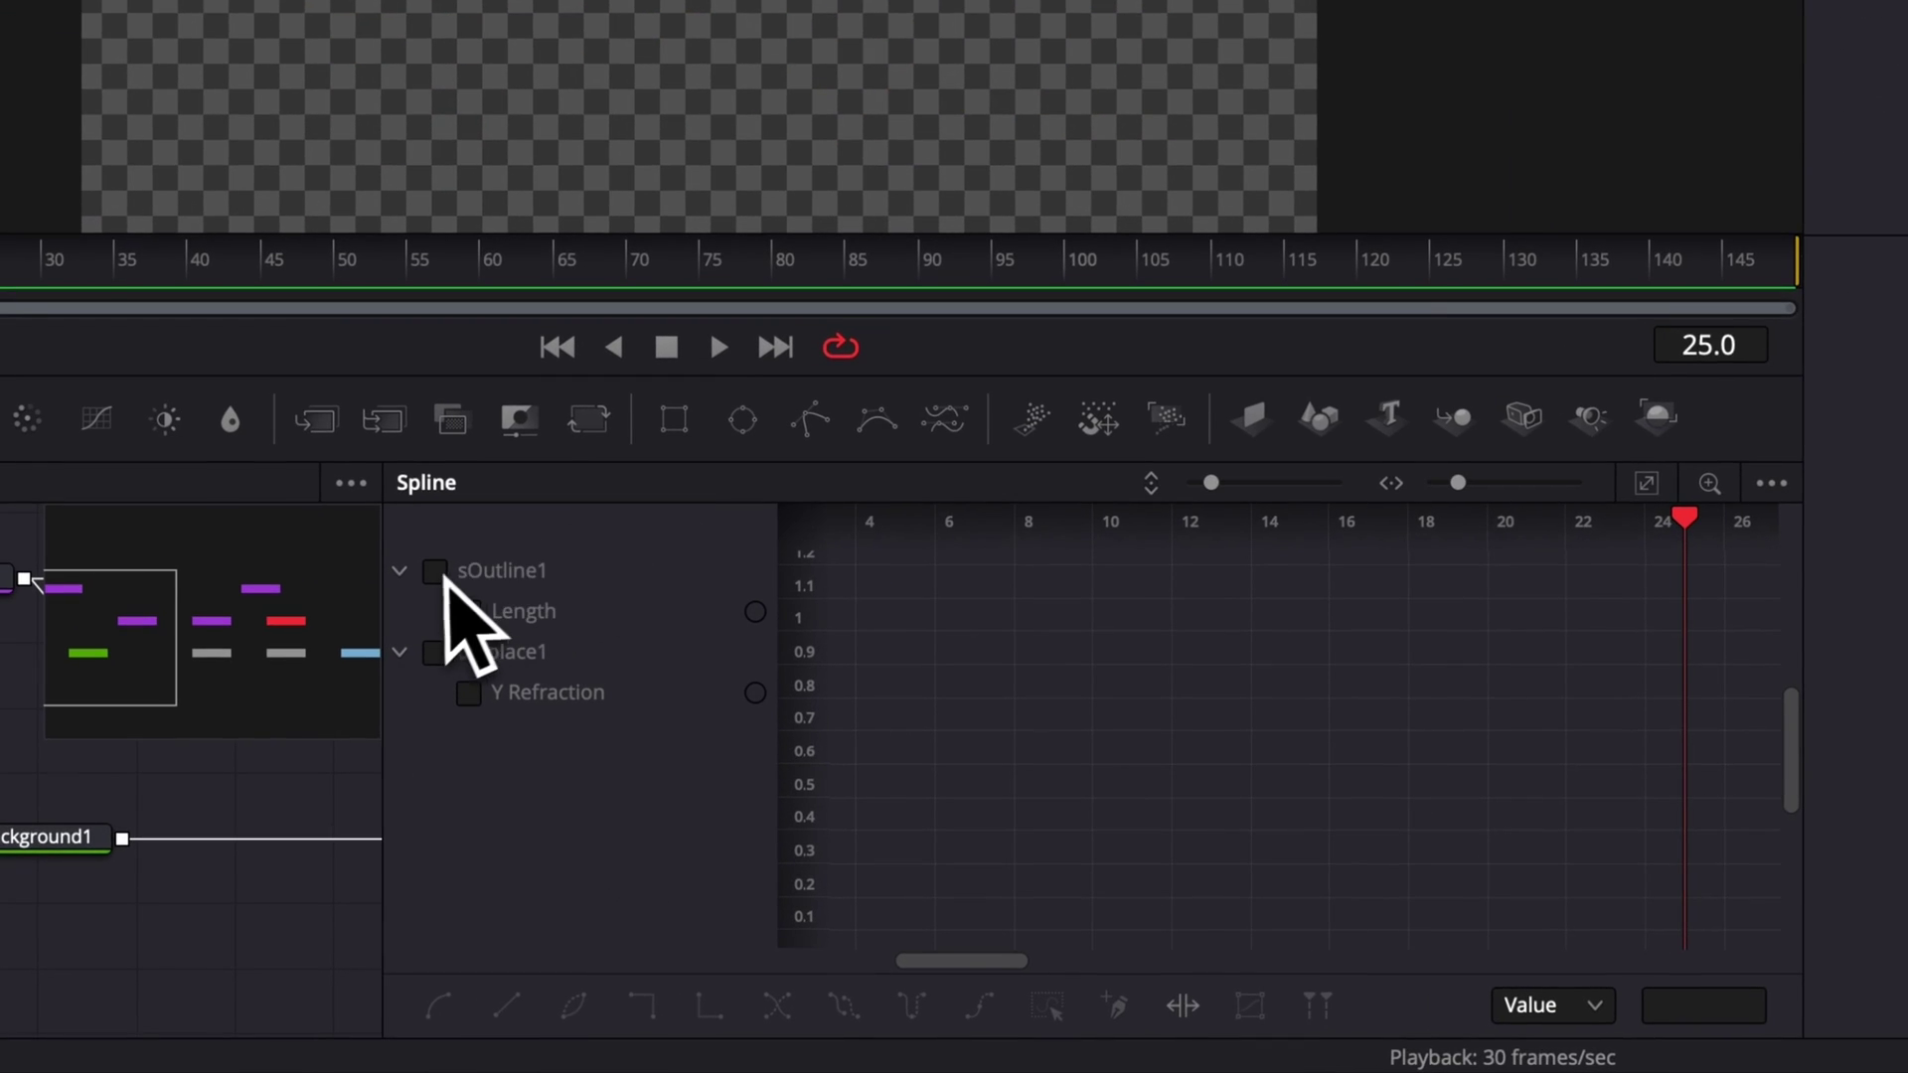
pyautogui.click(435, 573)
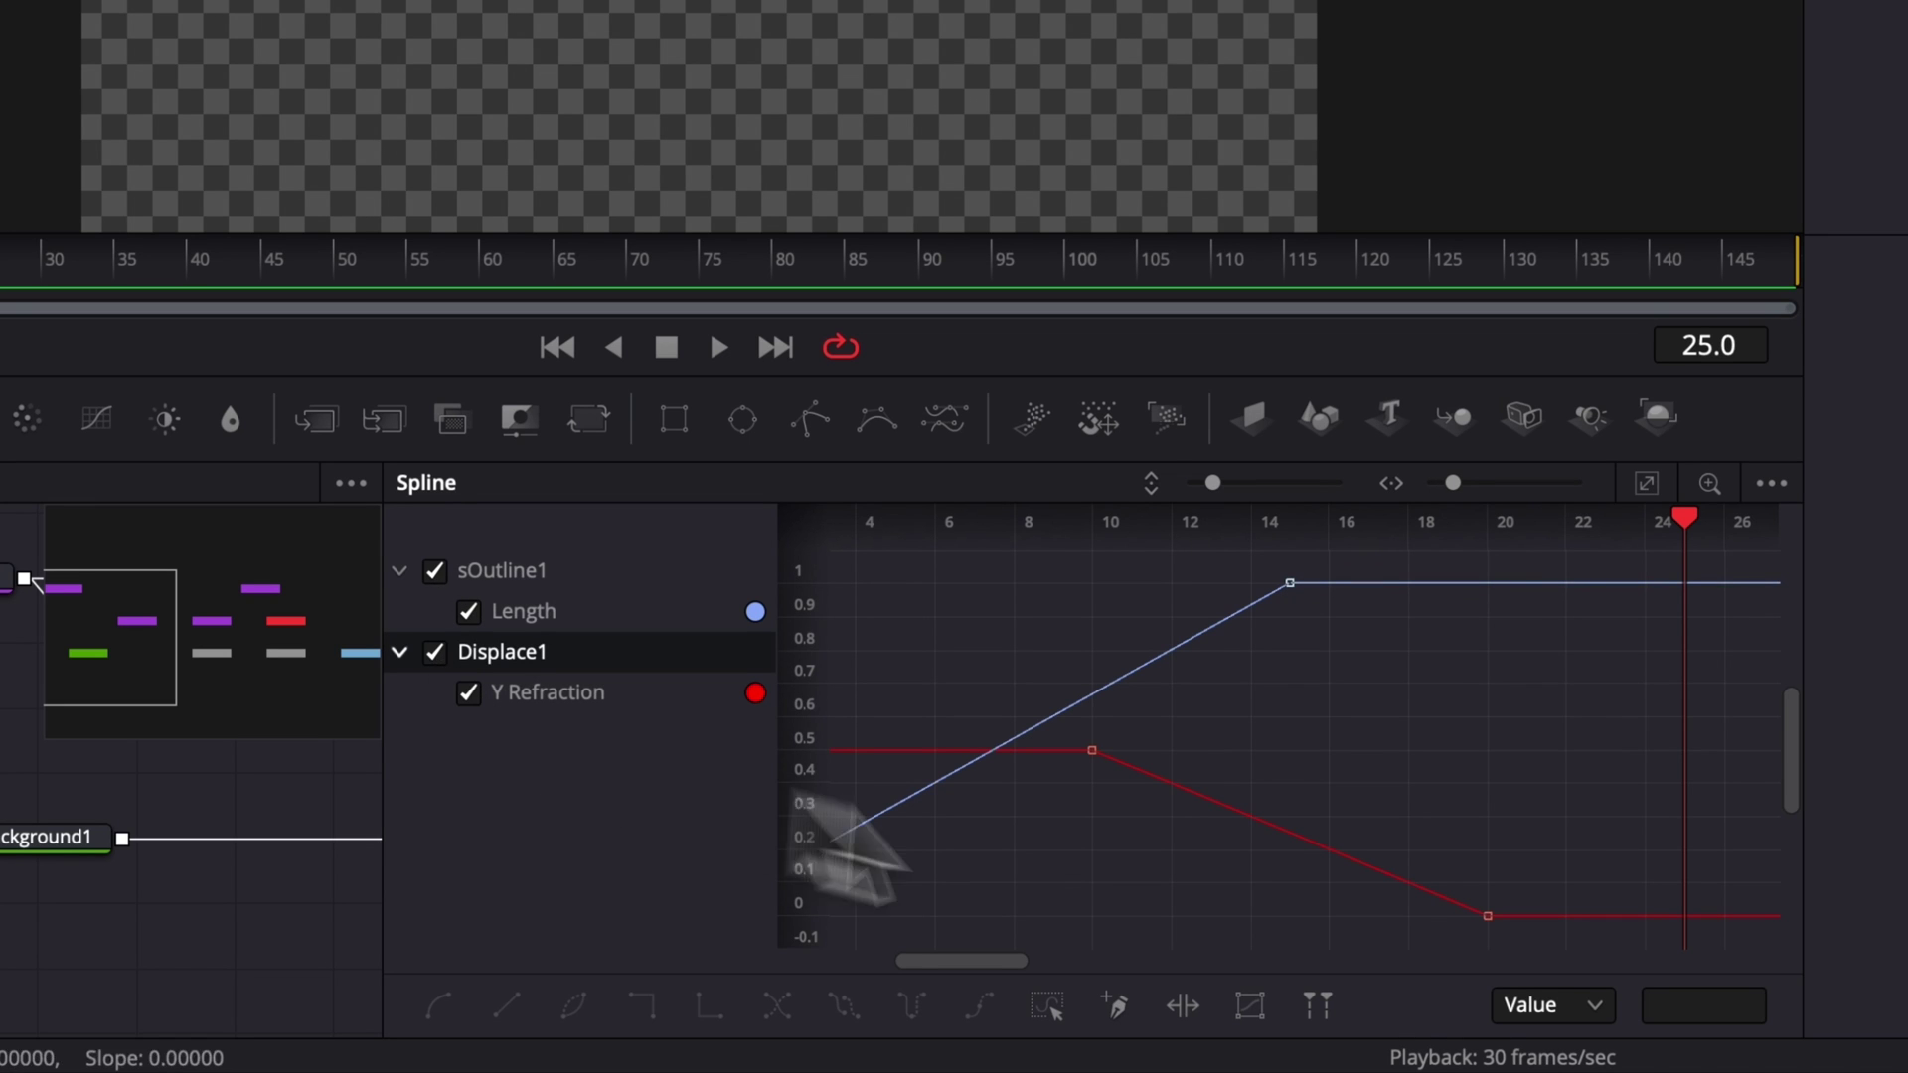
pyautogui.click(1647, 484)
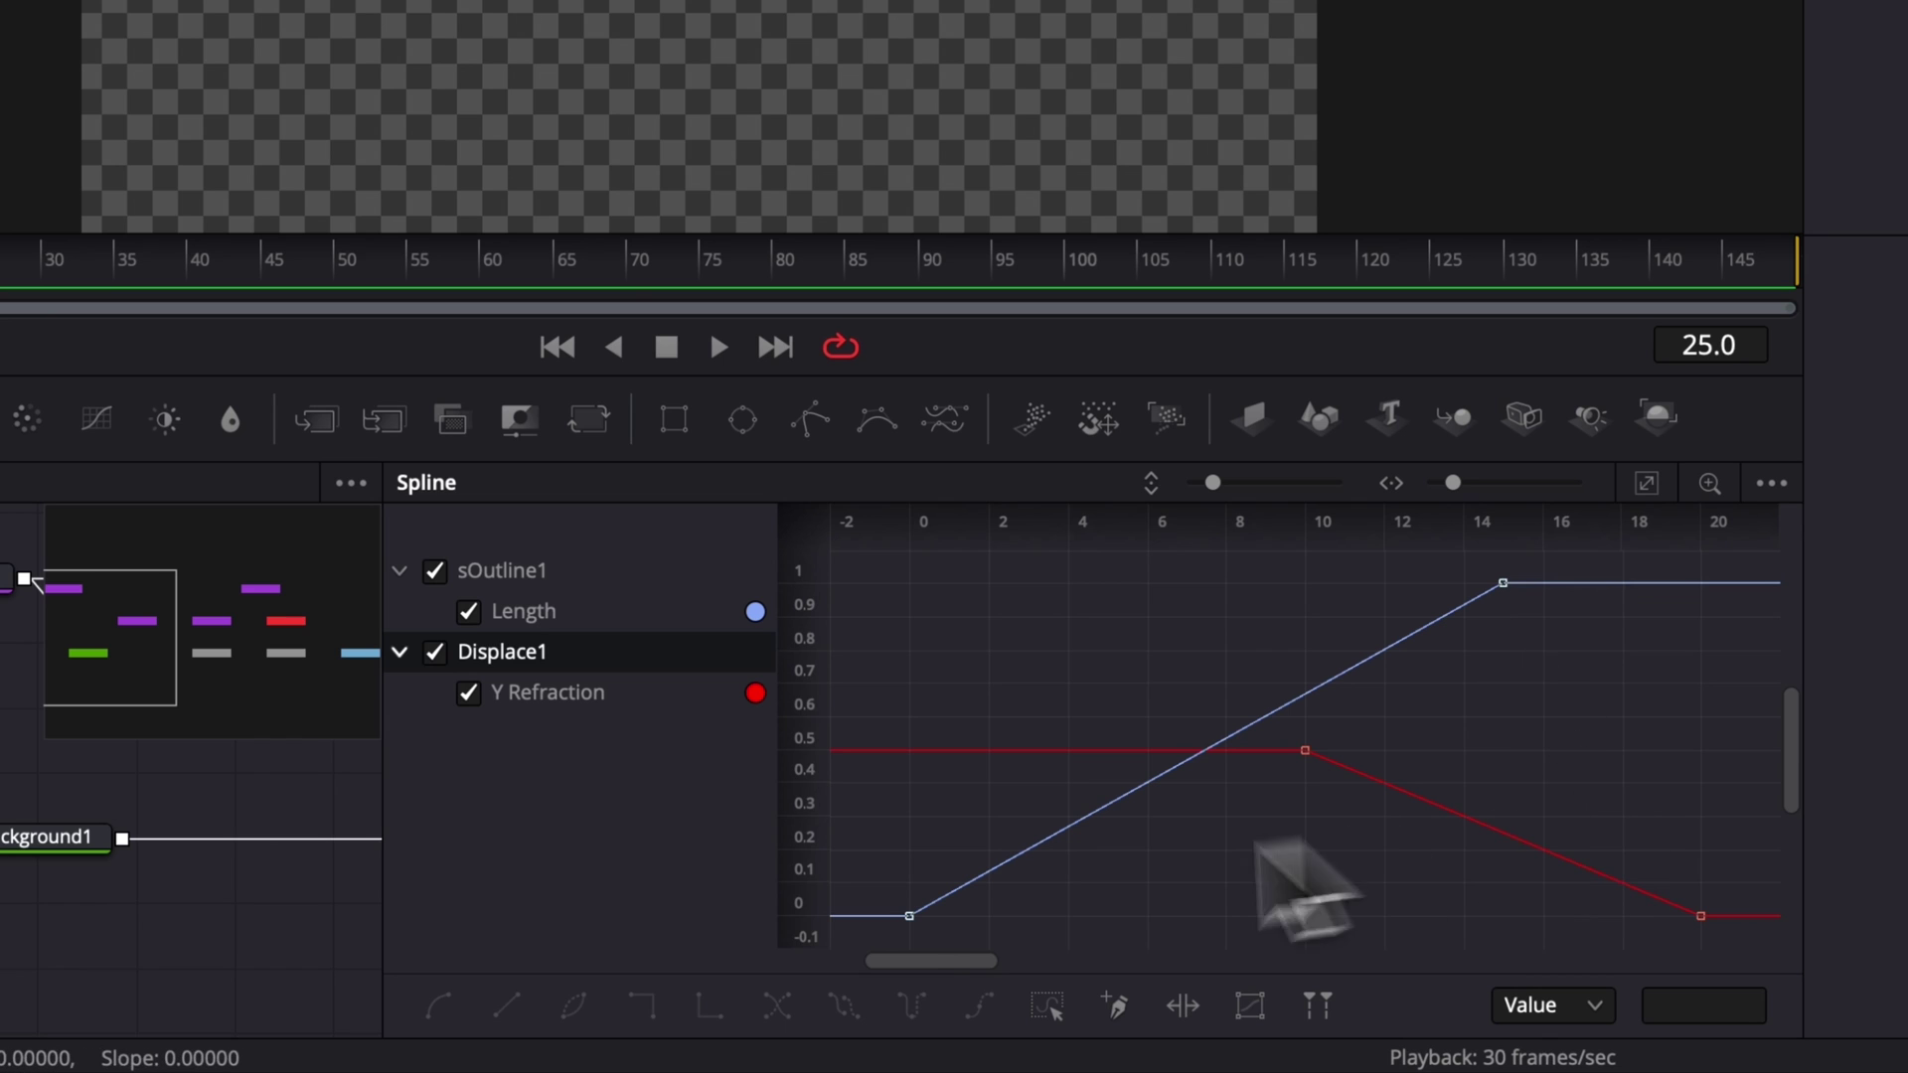
pyautogui.moveTo(872, 932); pyautogui.dragTo(1809, 596)
pyautogui.press('s')
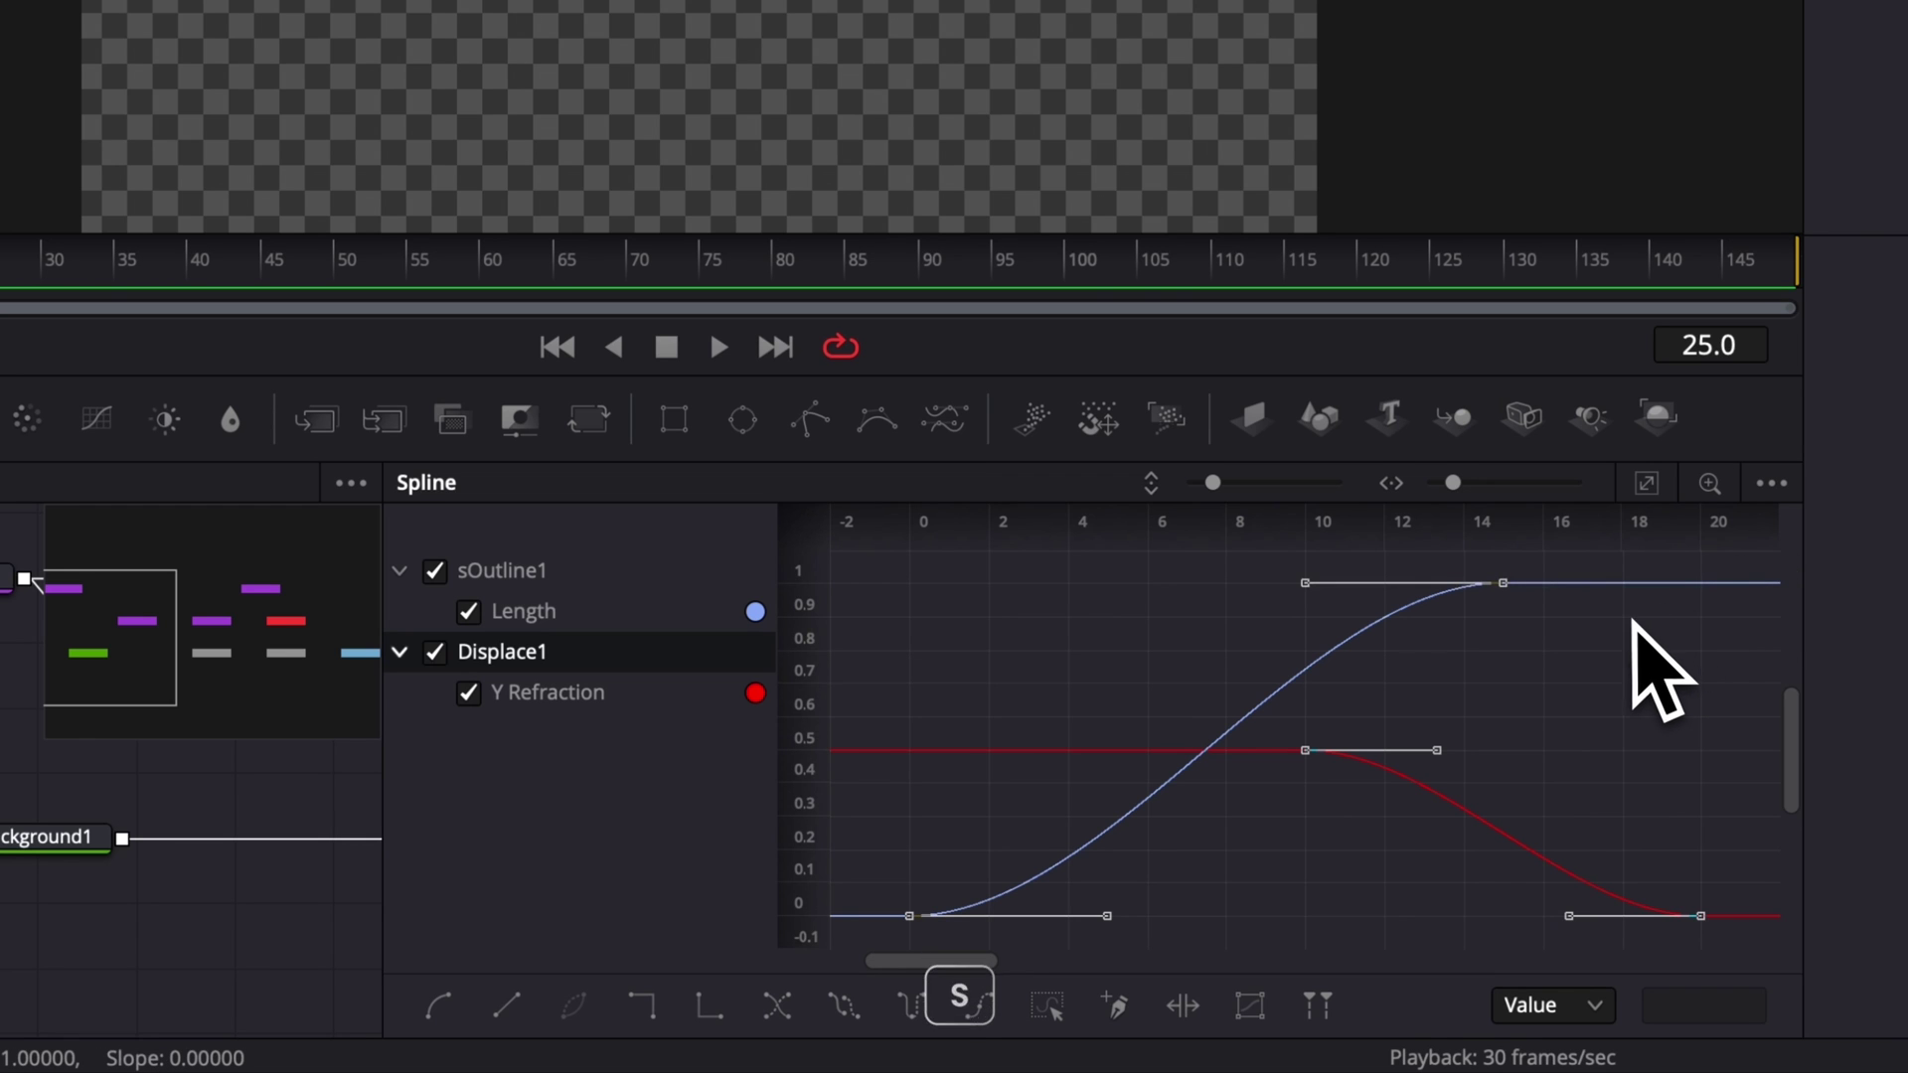
pyautogui.press('t')
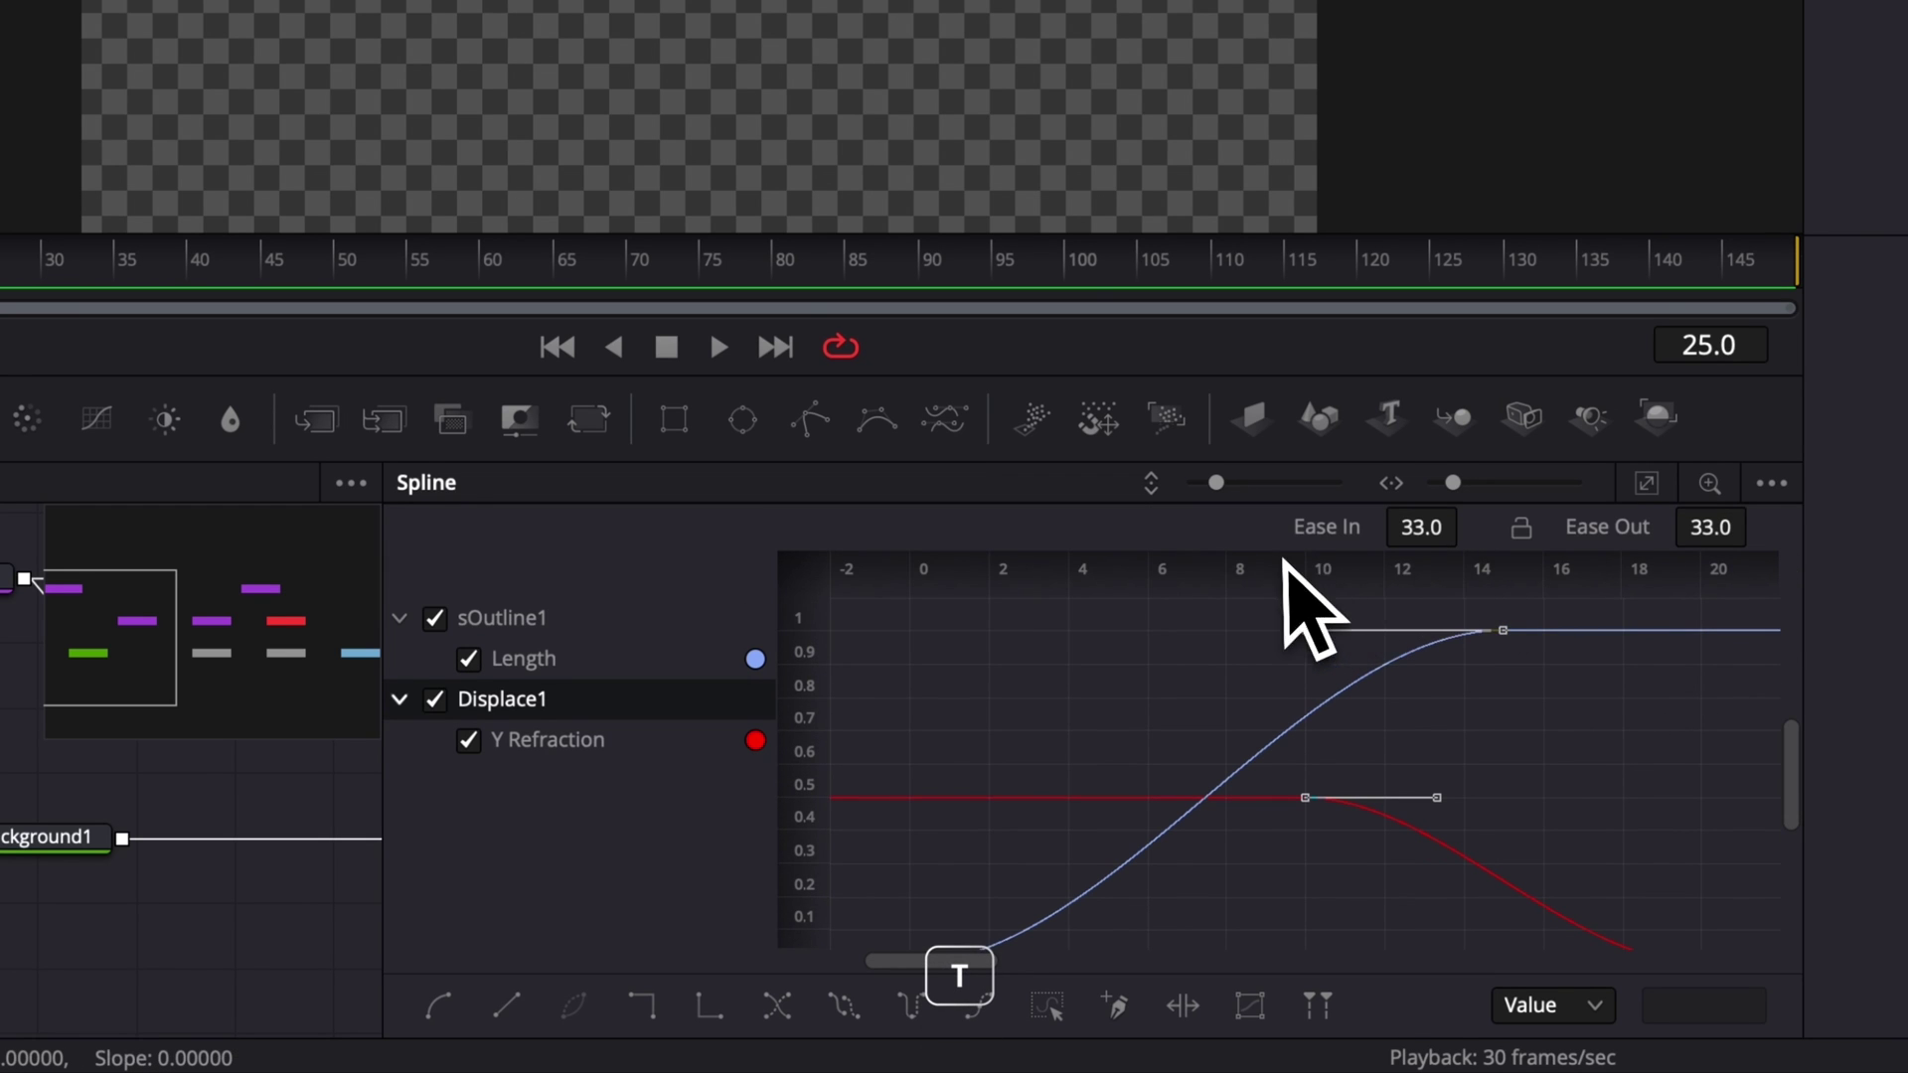
pyautogui.moveTo(1438, 536); pyautogui.dragTo(1468, 524)
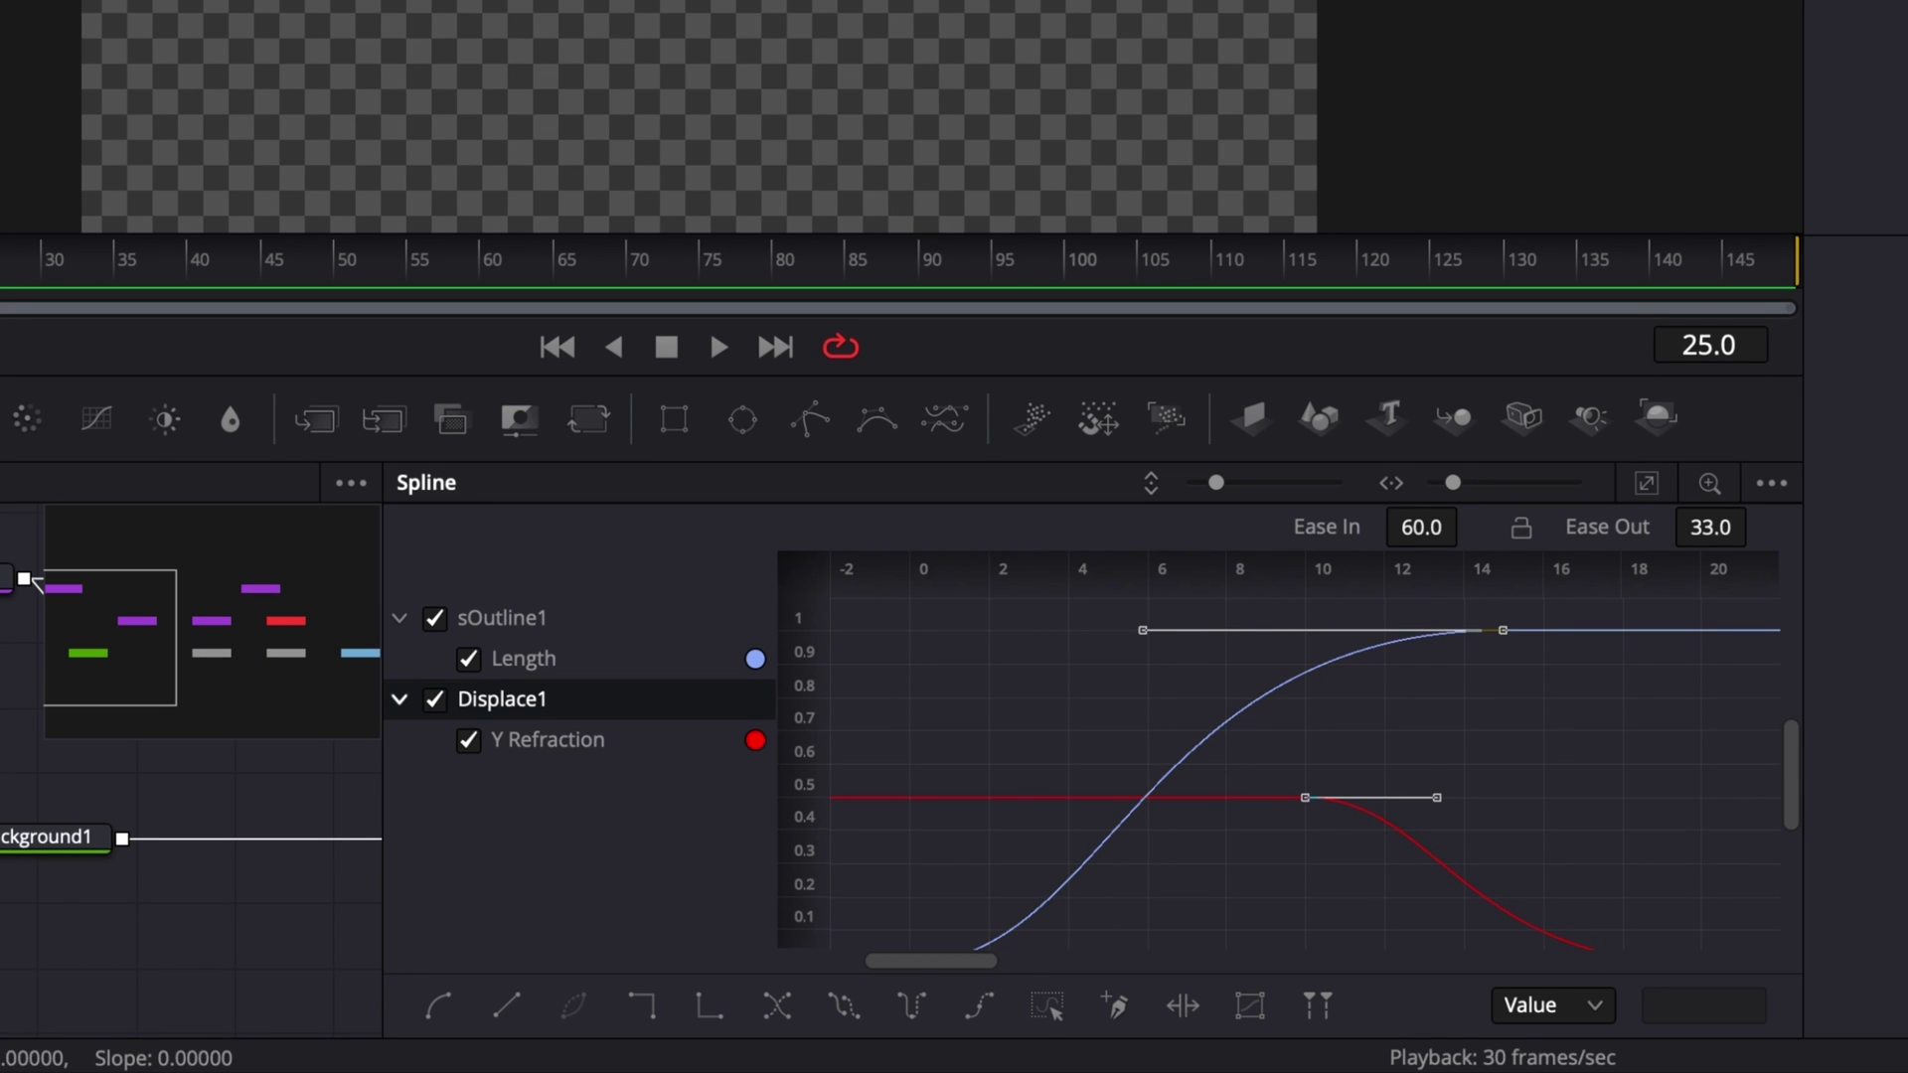
pyautogui.press('space')
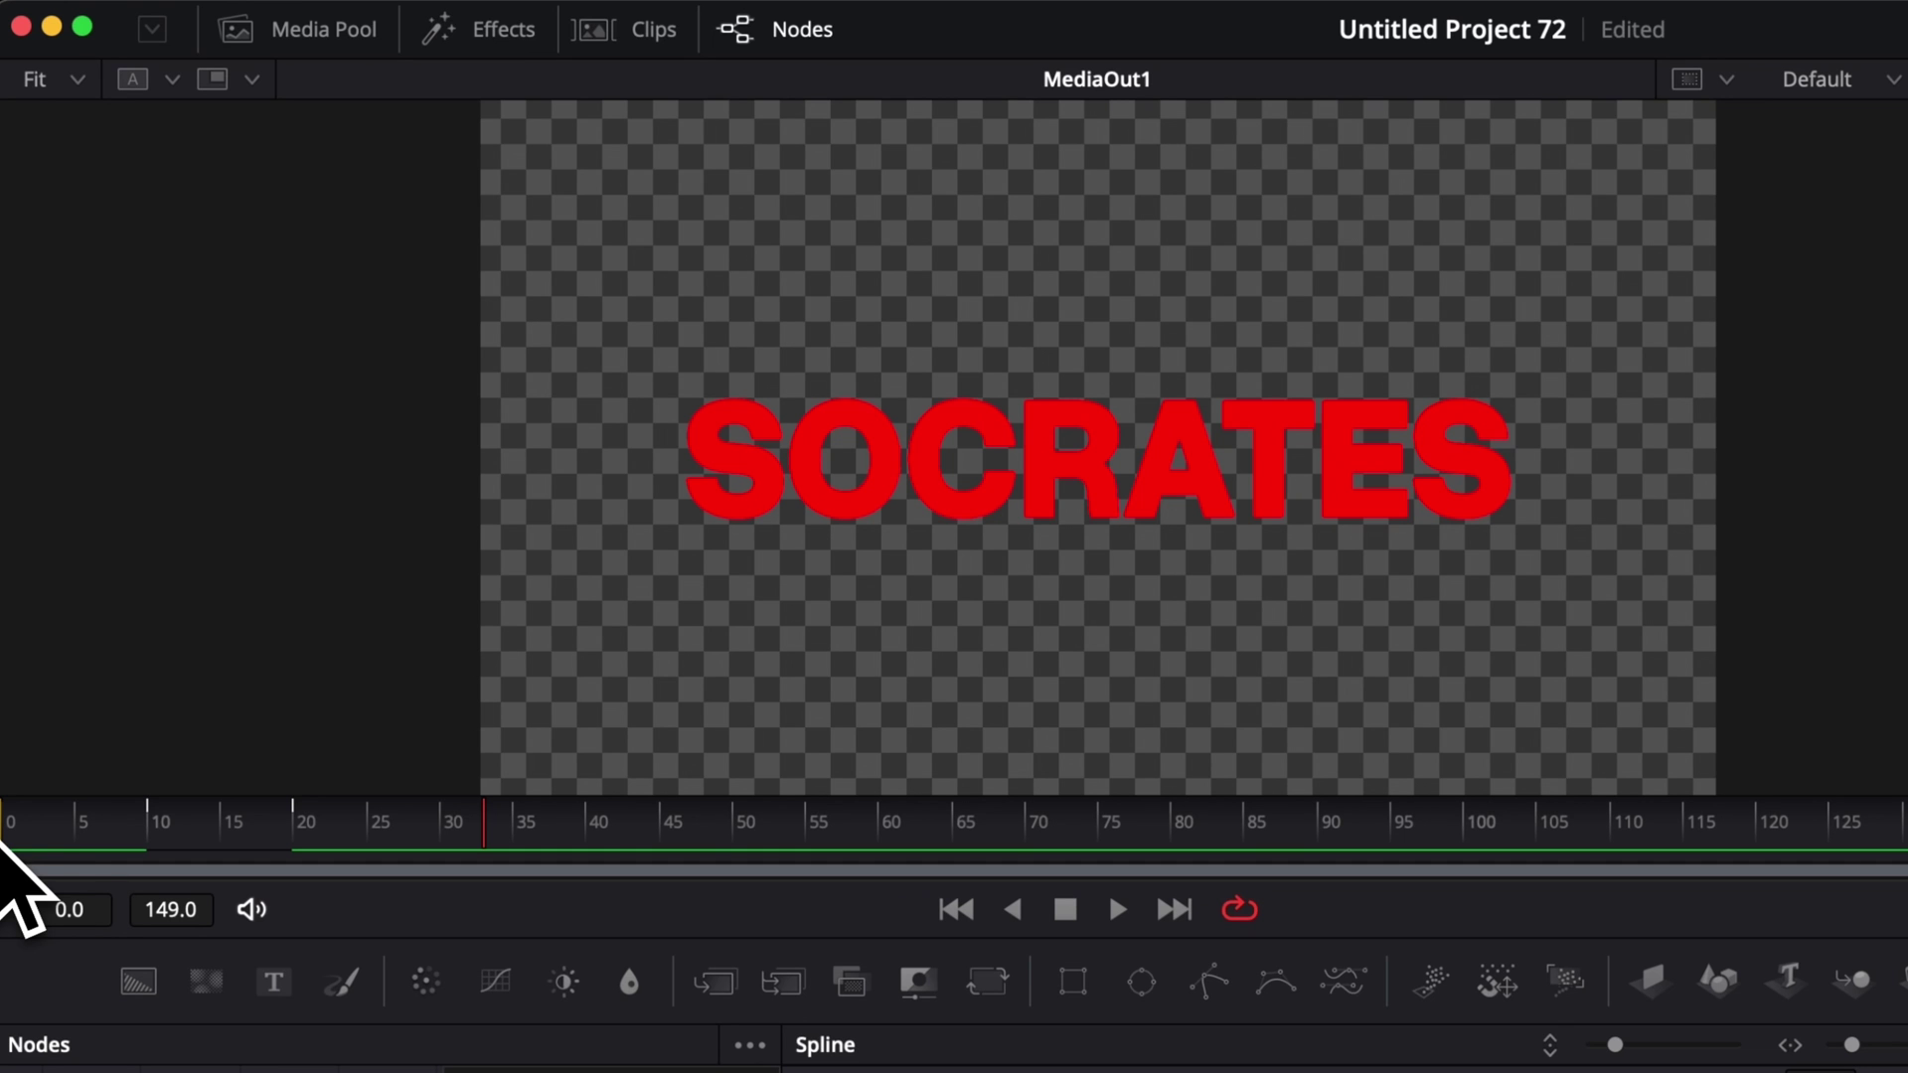
pyautogui.press('space')
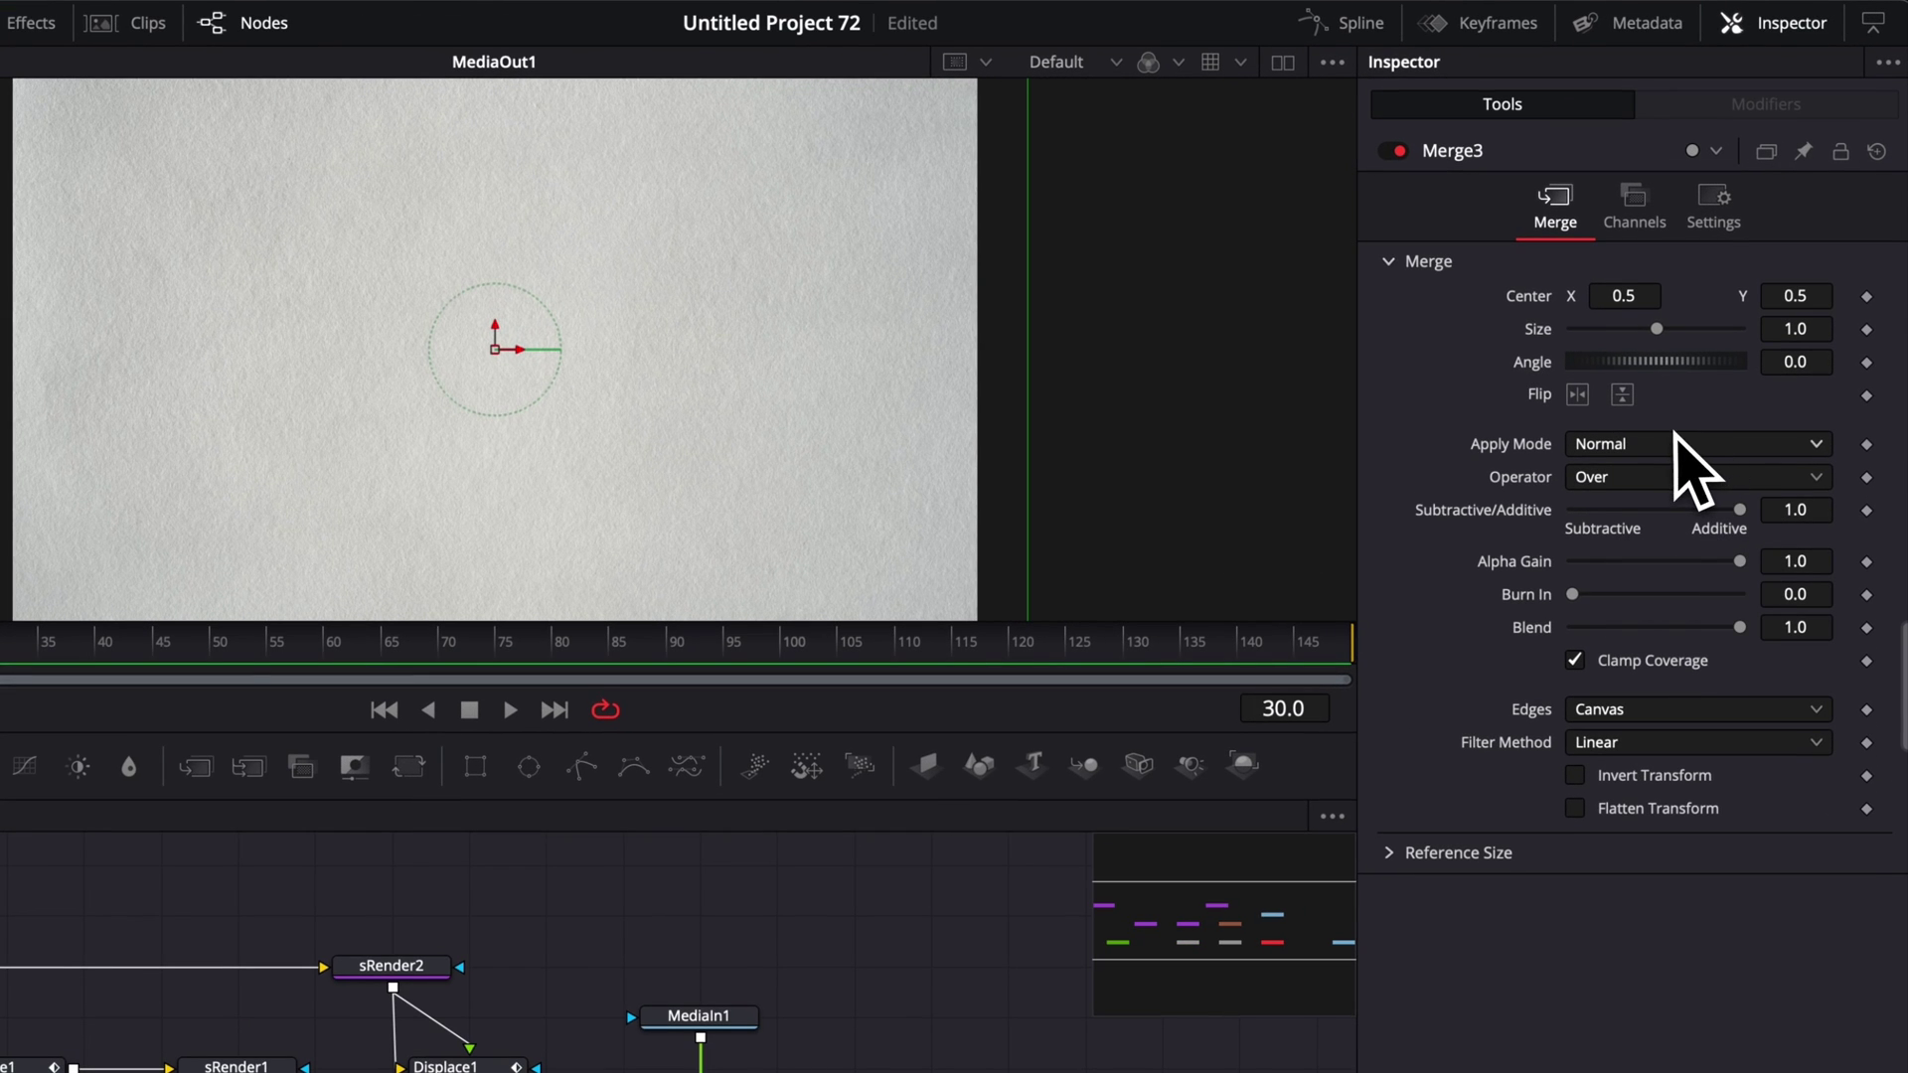
# - Set Merge3's Operator to In and Apply Mode to Screen over the red text
pyautogui.click(1661, 479)
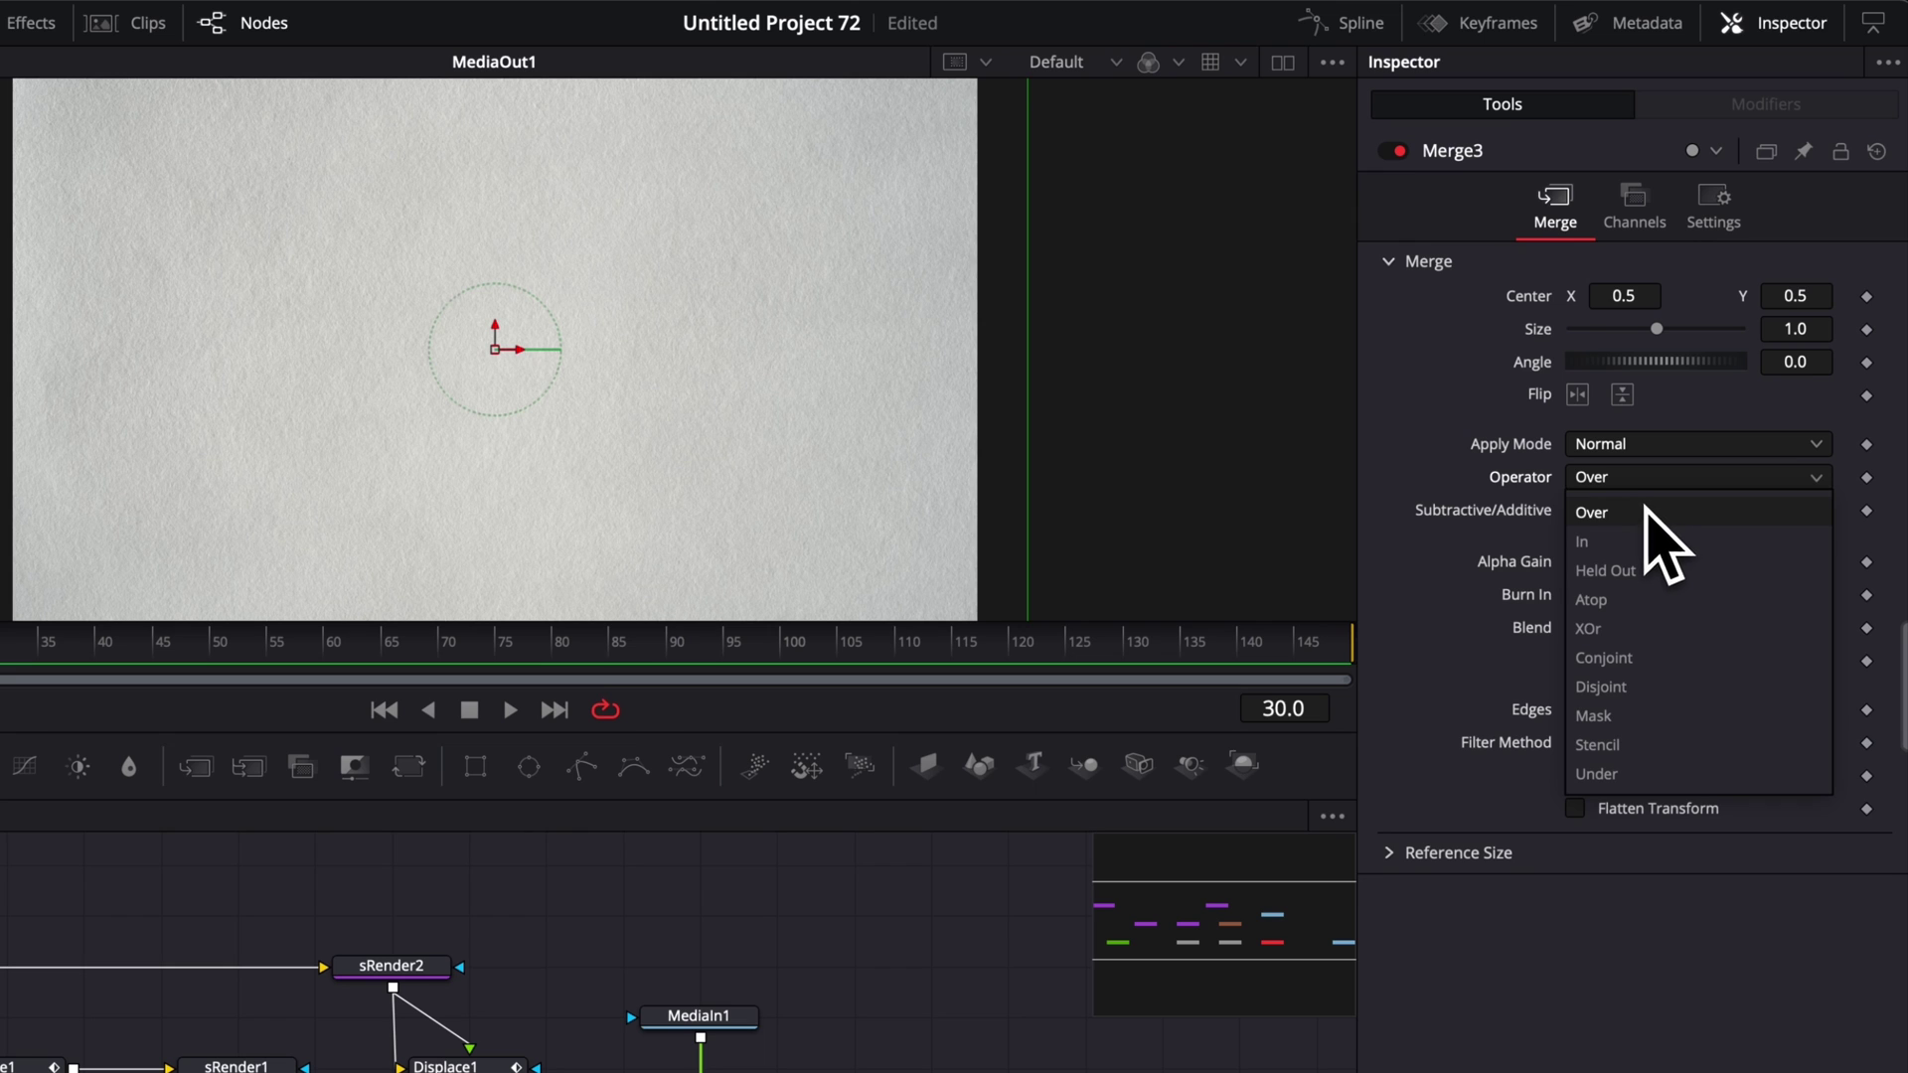
pyautogui.click(1649, 542)
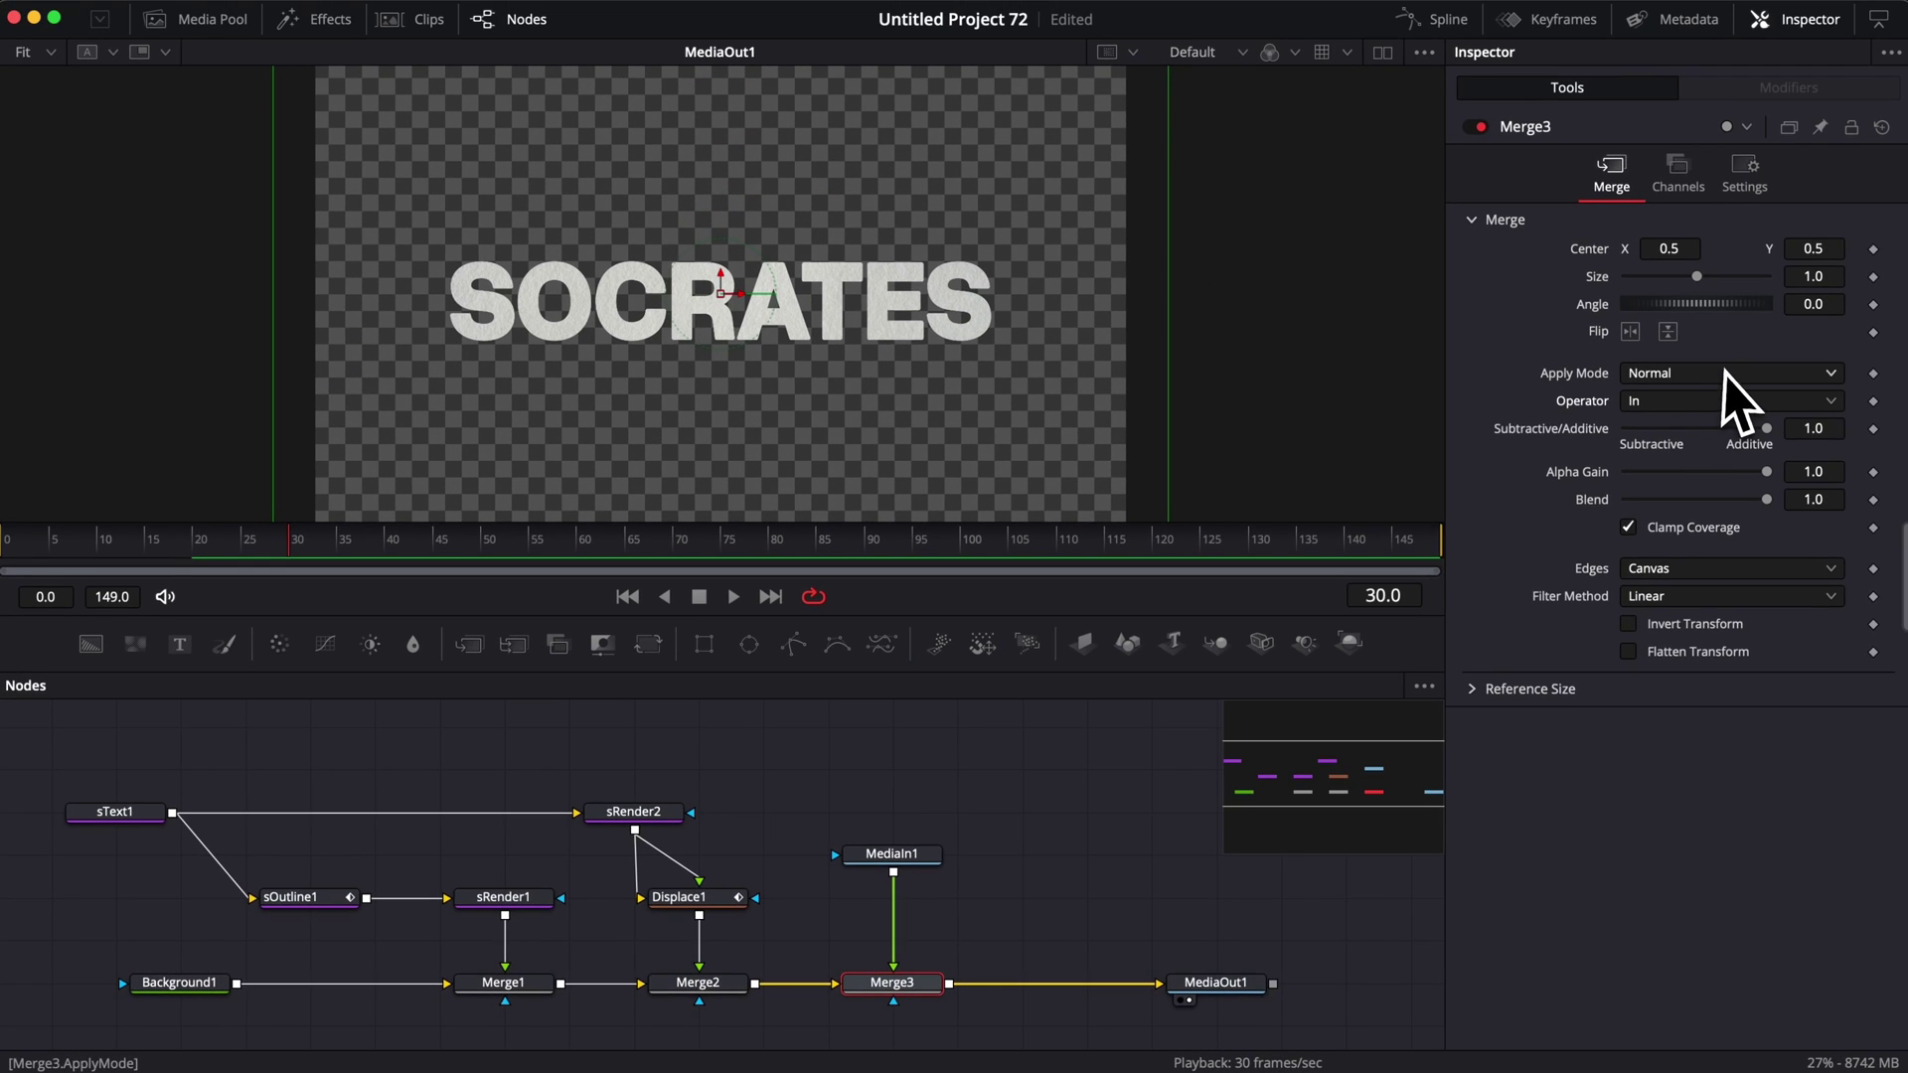
pyautogui.click(1831, 334)
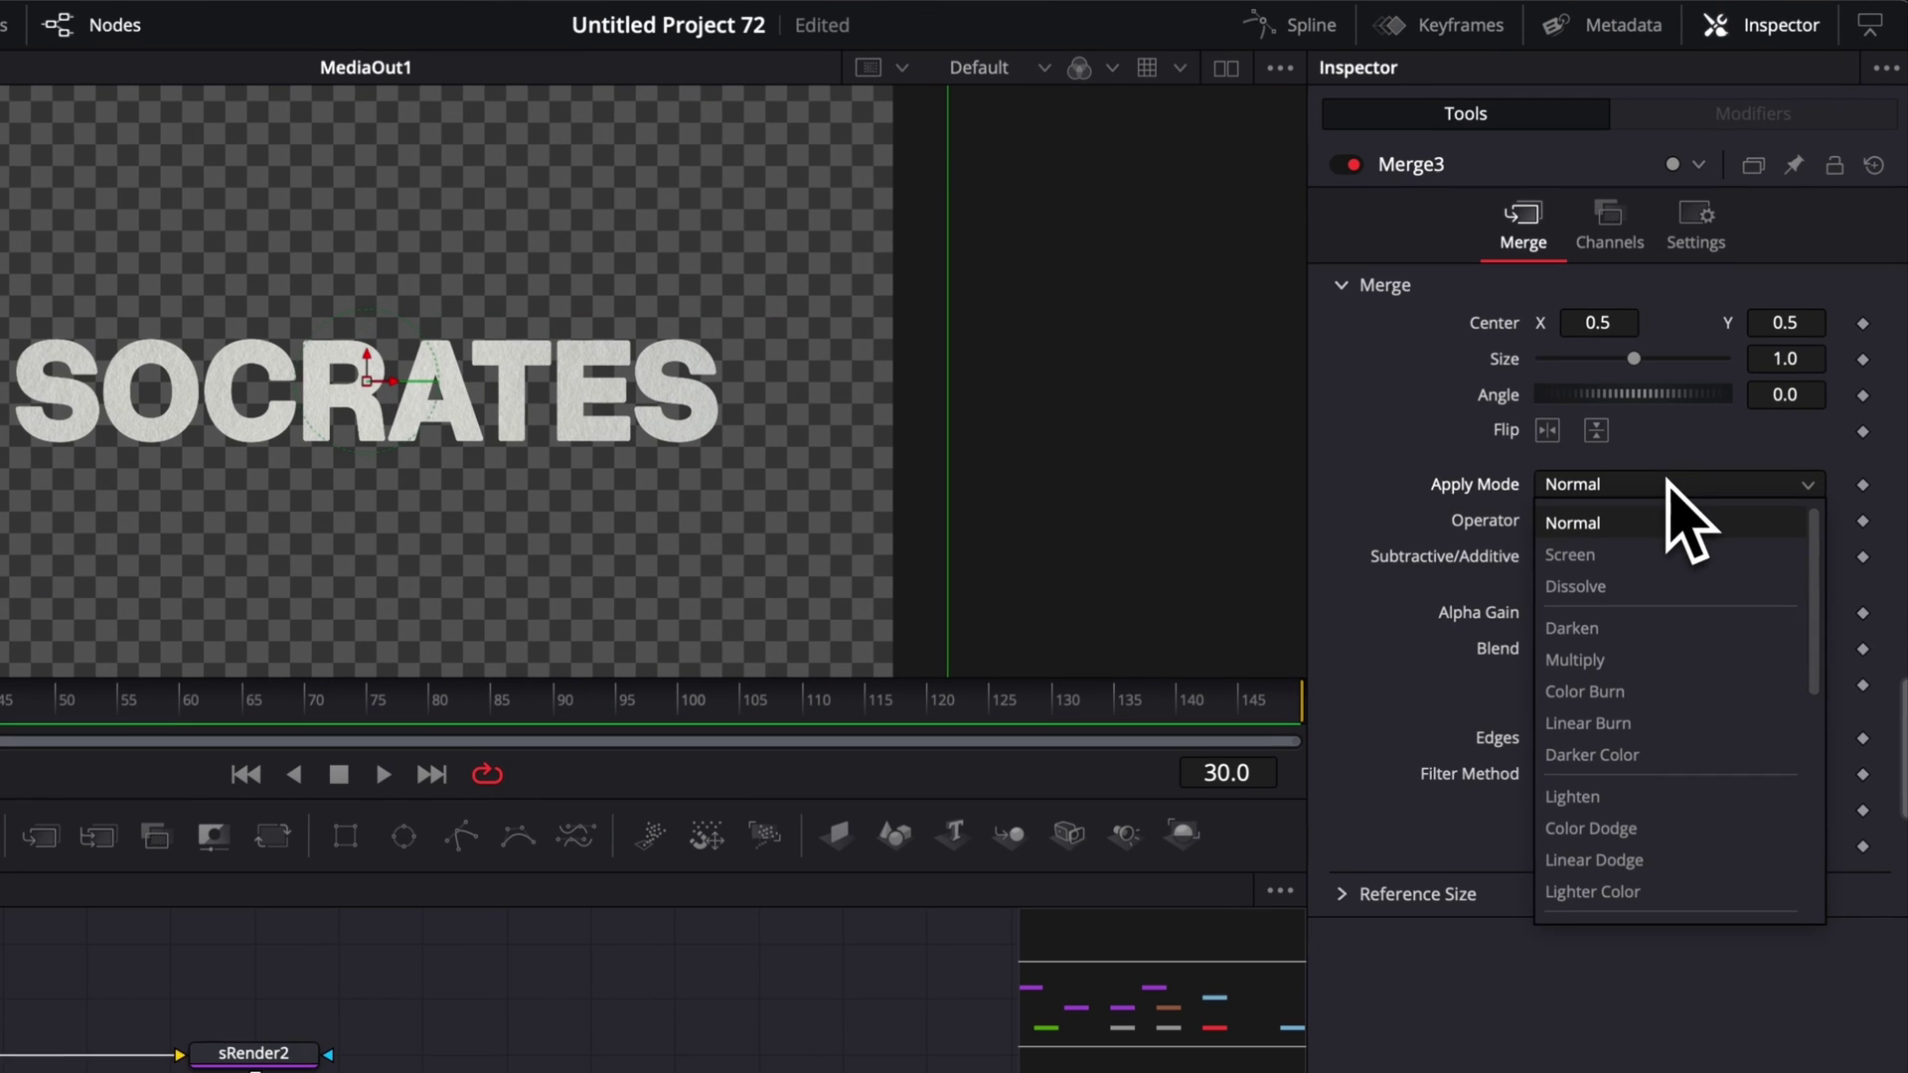
pyautogui.click(1646, 557)
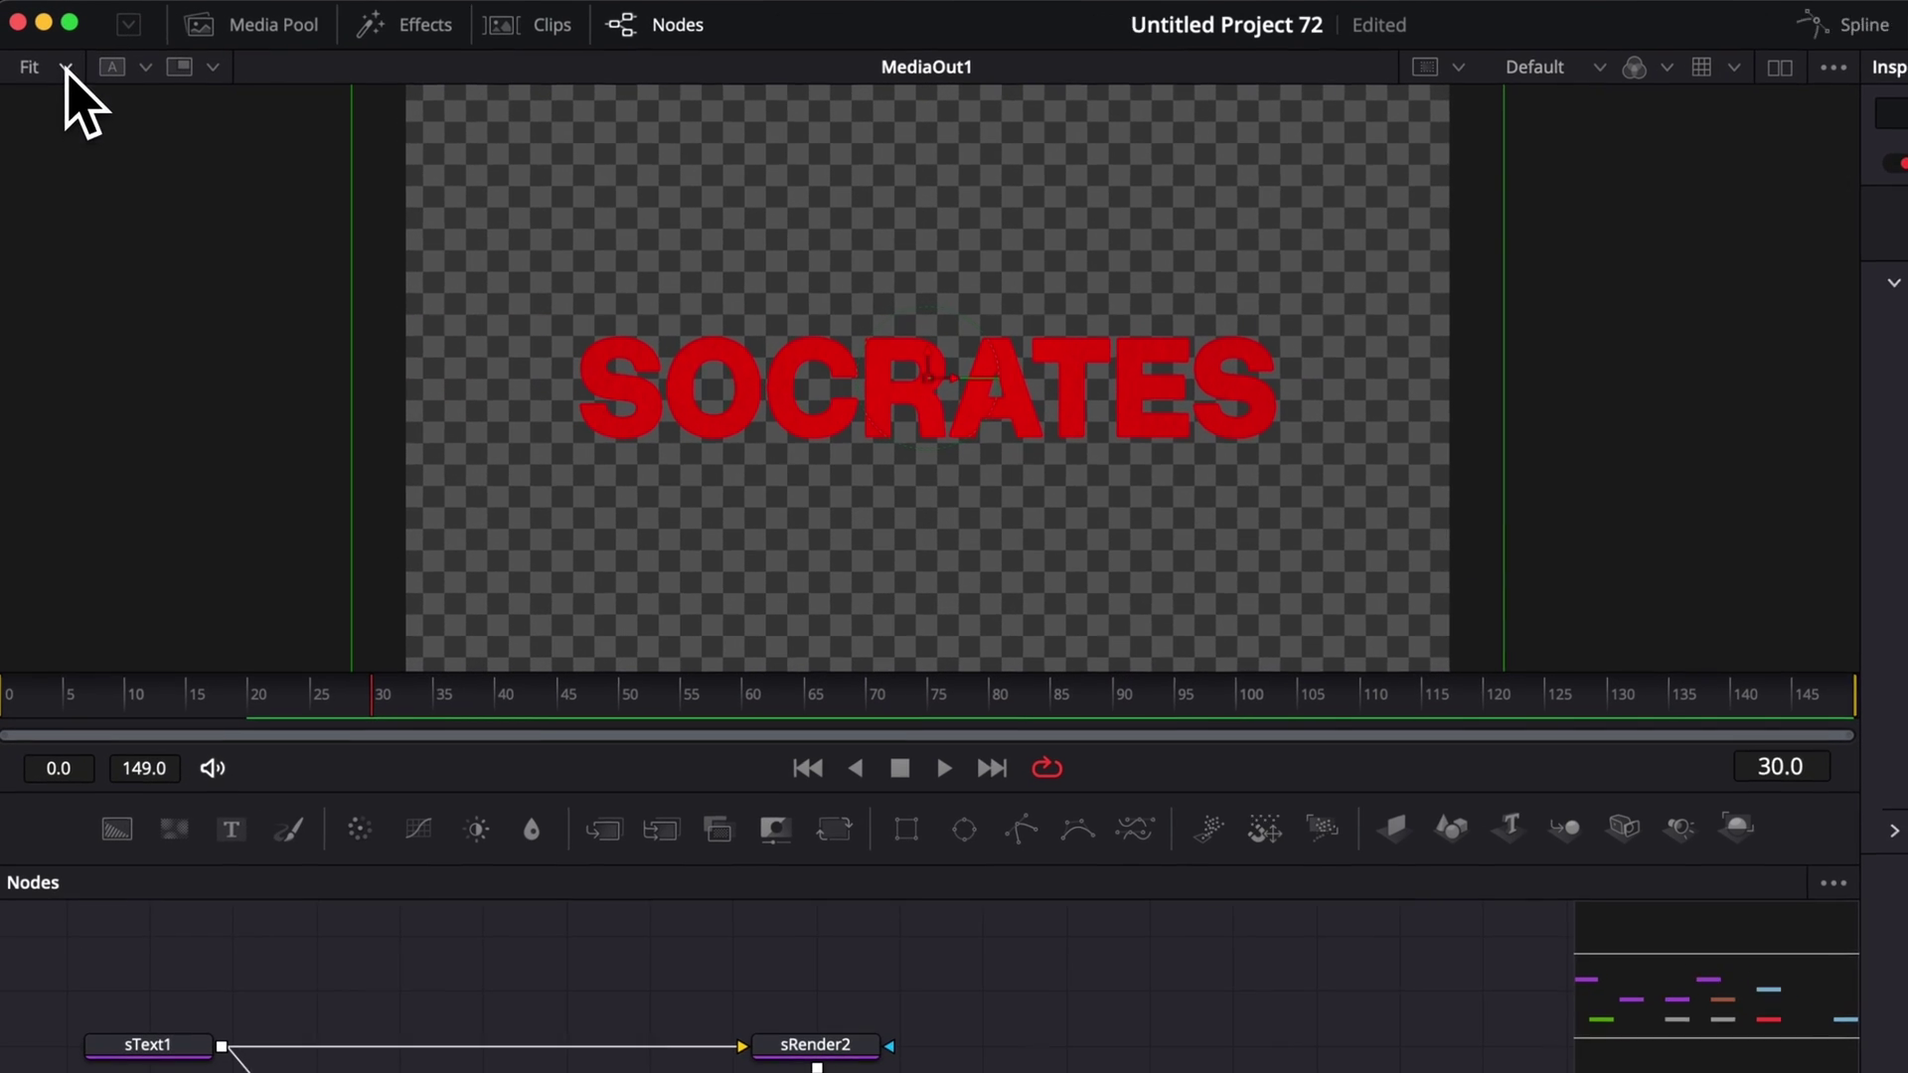
# - Zoom the viewer to 200% to inspect the paper grain on the letters
pyautogui.click(0, 67)
pyautogui.click(55, 230)
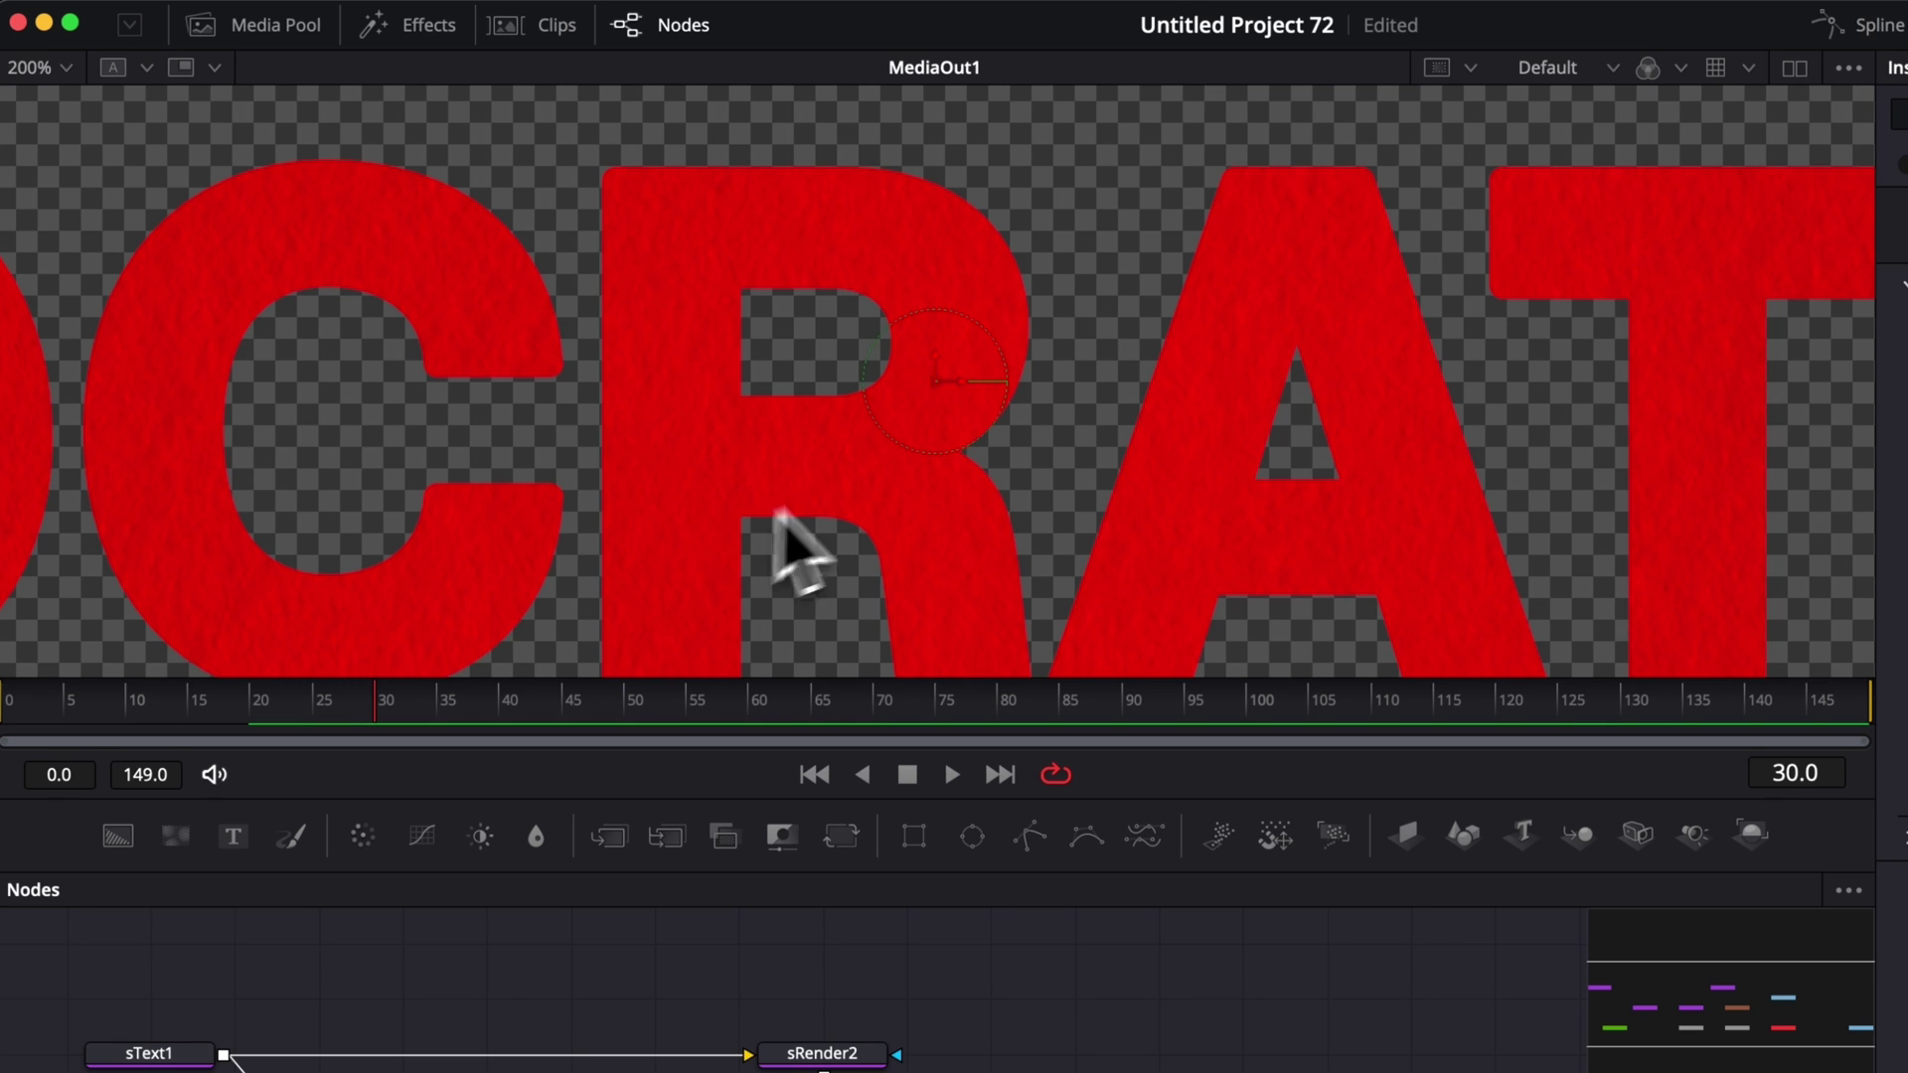
pyautogui.scroll(-2, 758, 374)
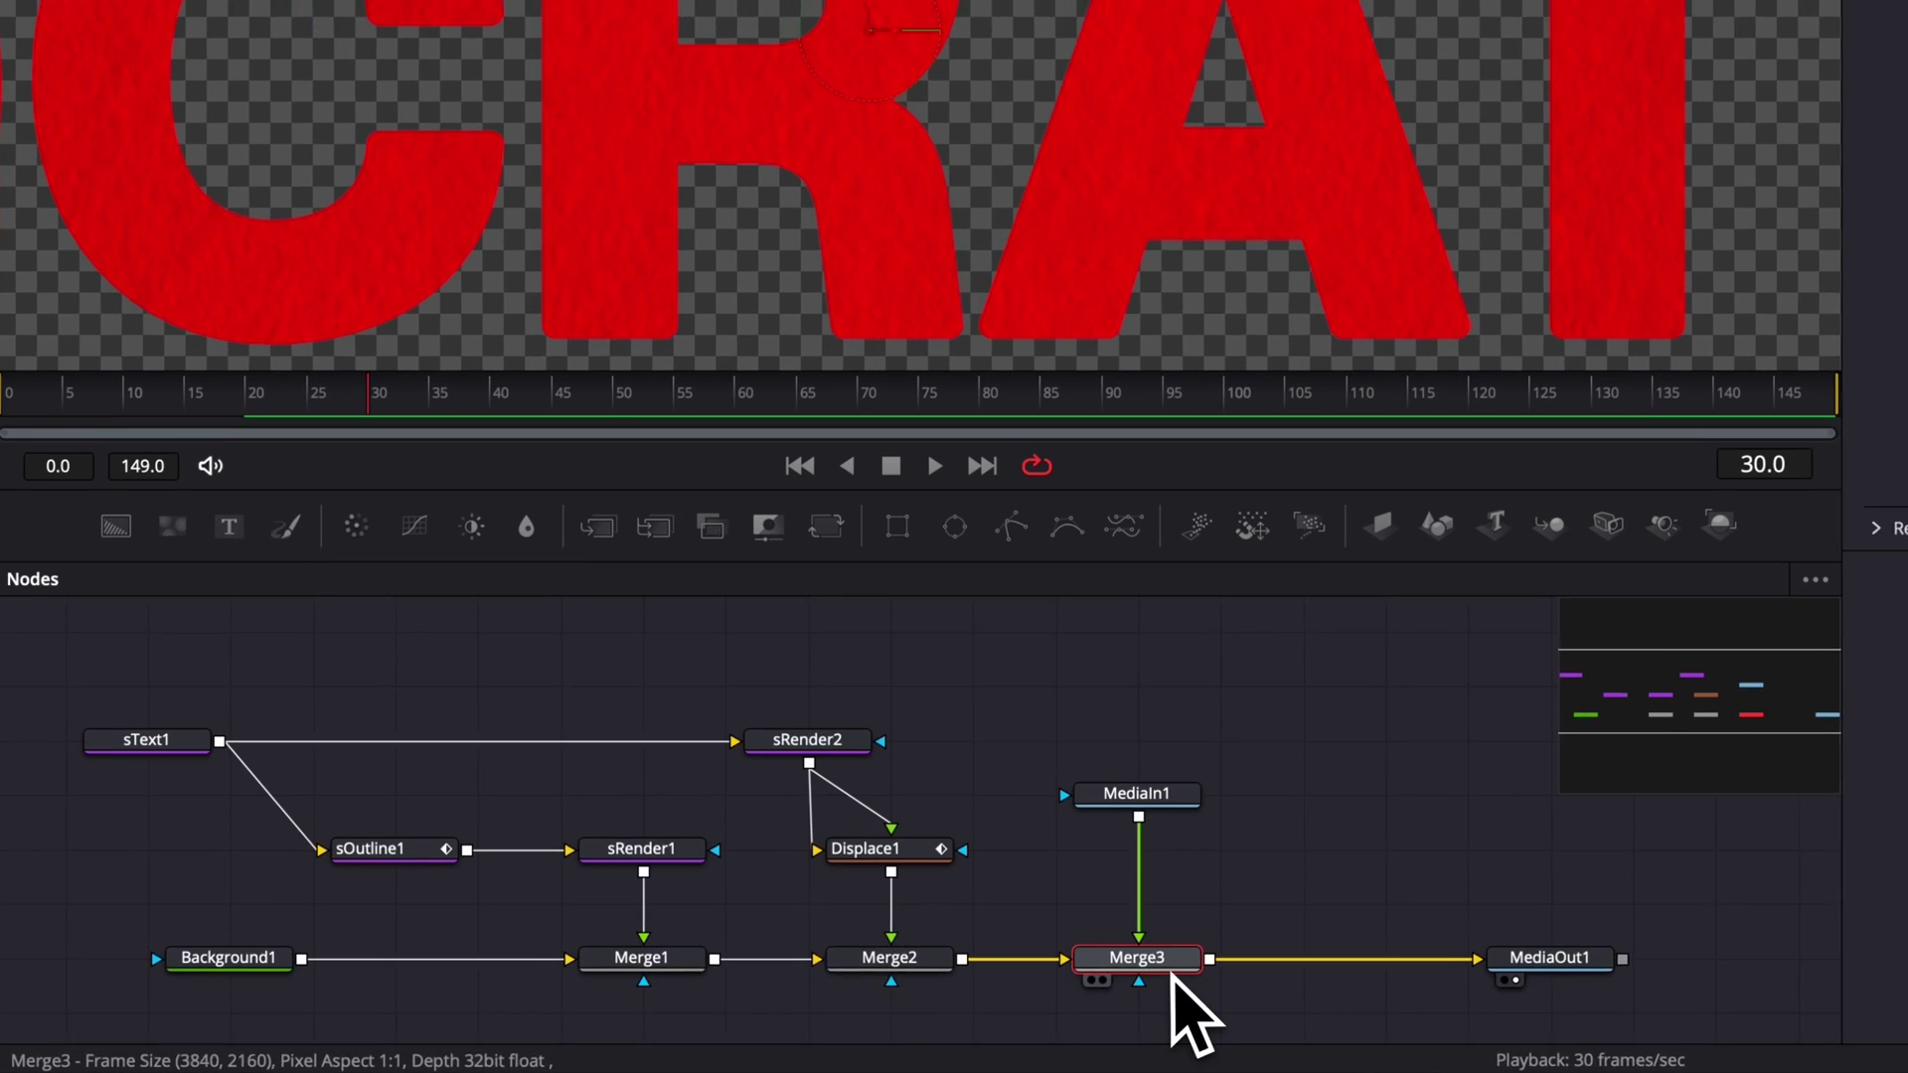
# - Insert a Displace node after Merge3 and connect MediaIn1's output to it
pyautogui.moveTo(1190, 969)
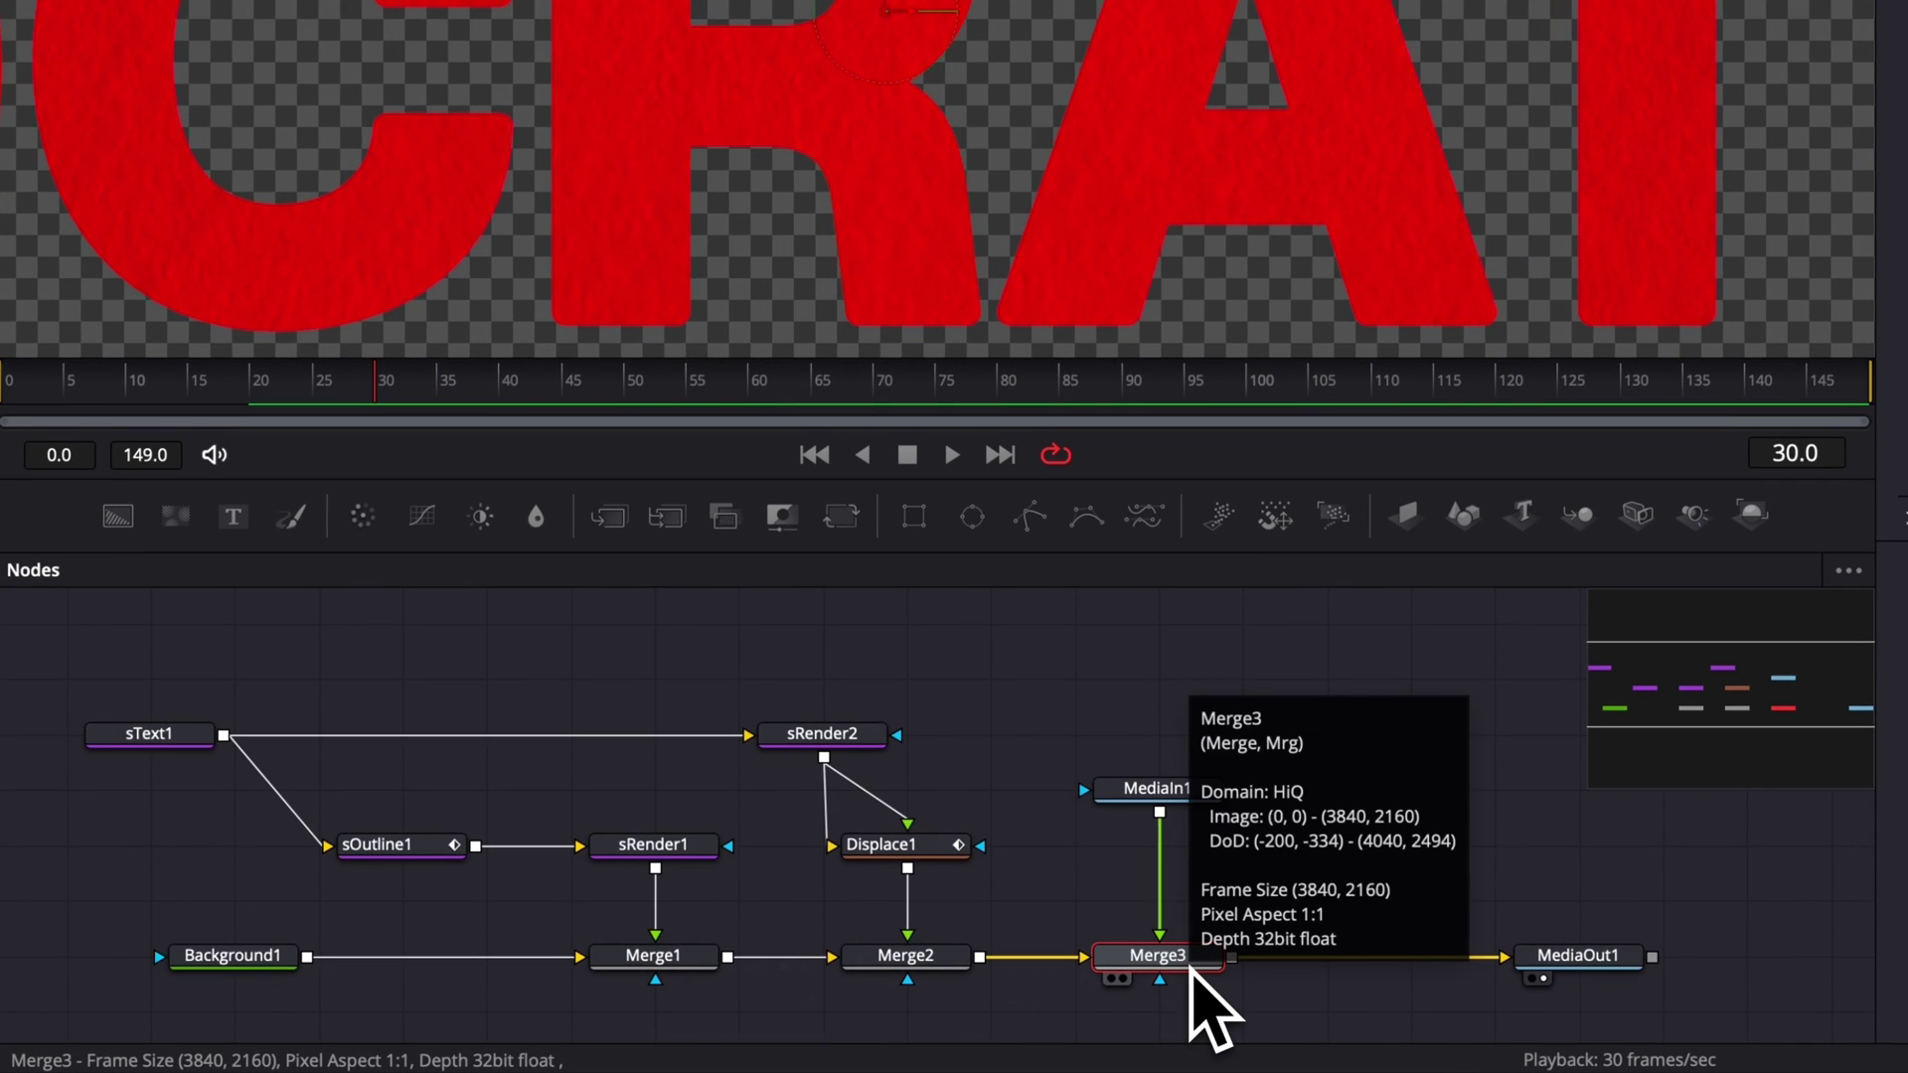
pyautogui.hotkey('shift', 'space')
pyautogui.write('displ')
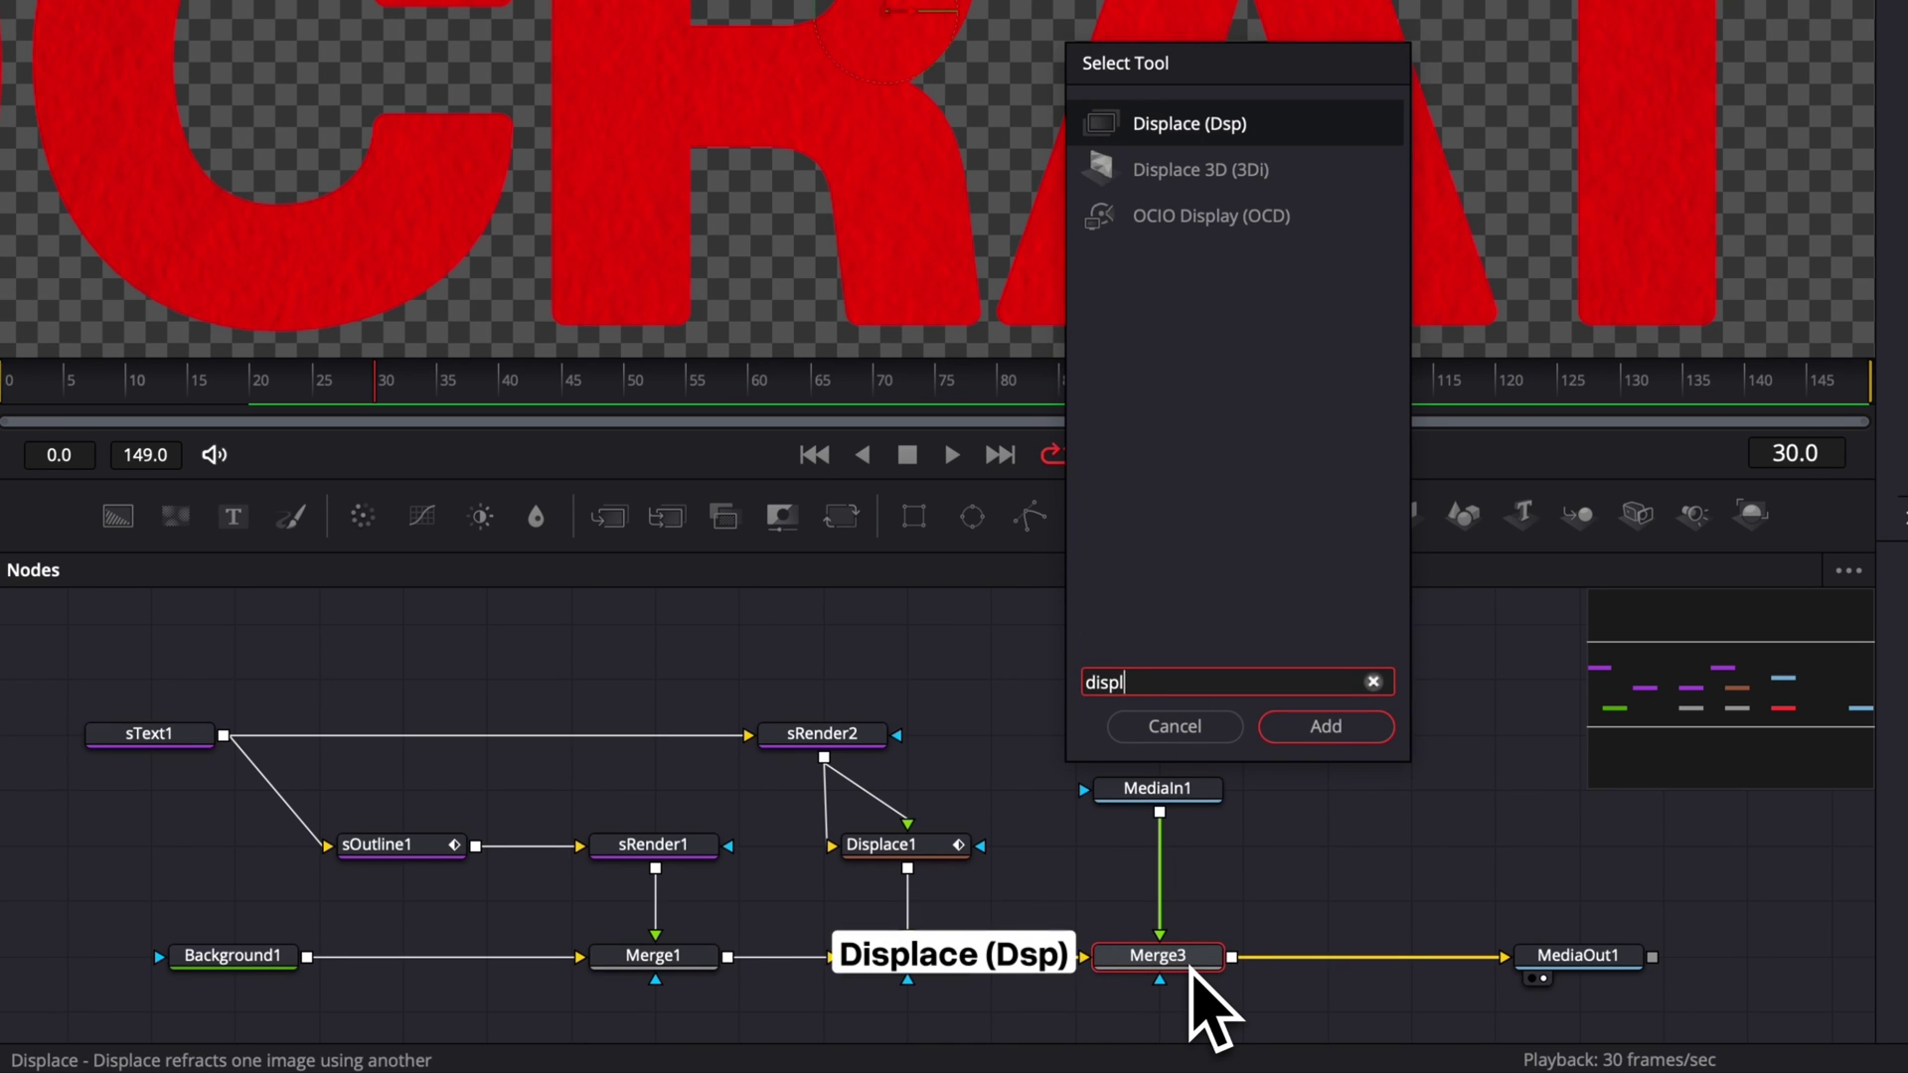
pyautogui.press('Return')
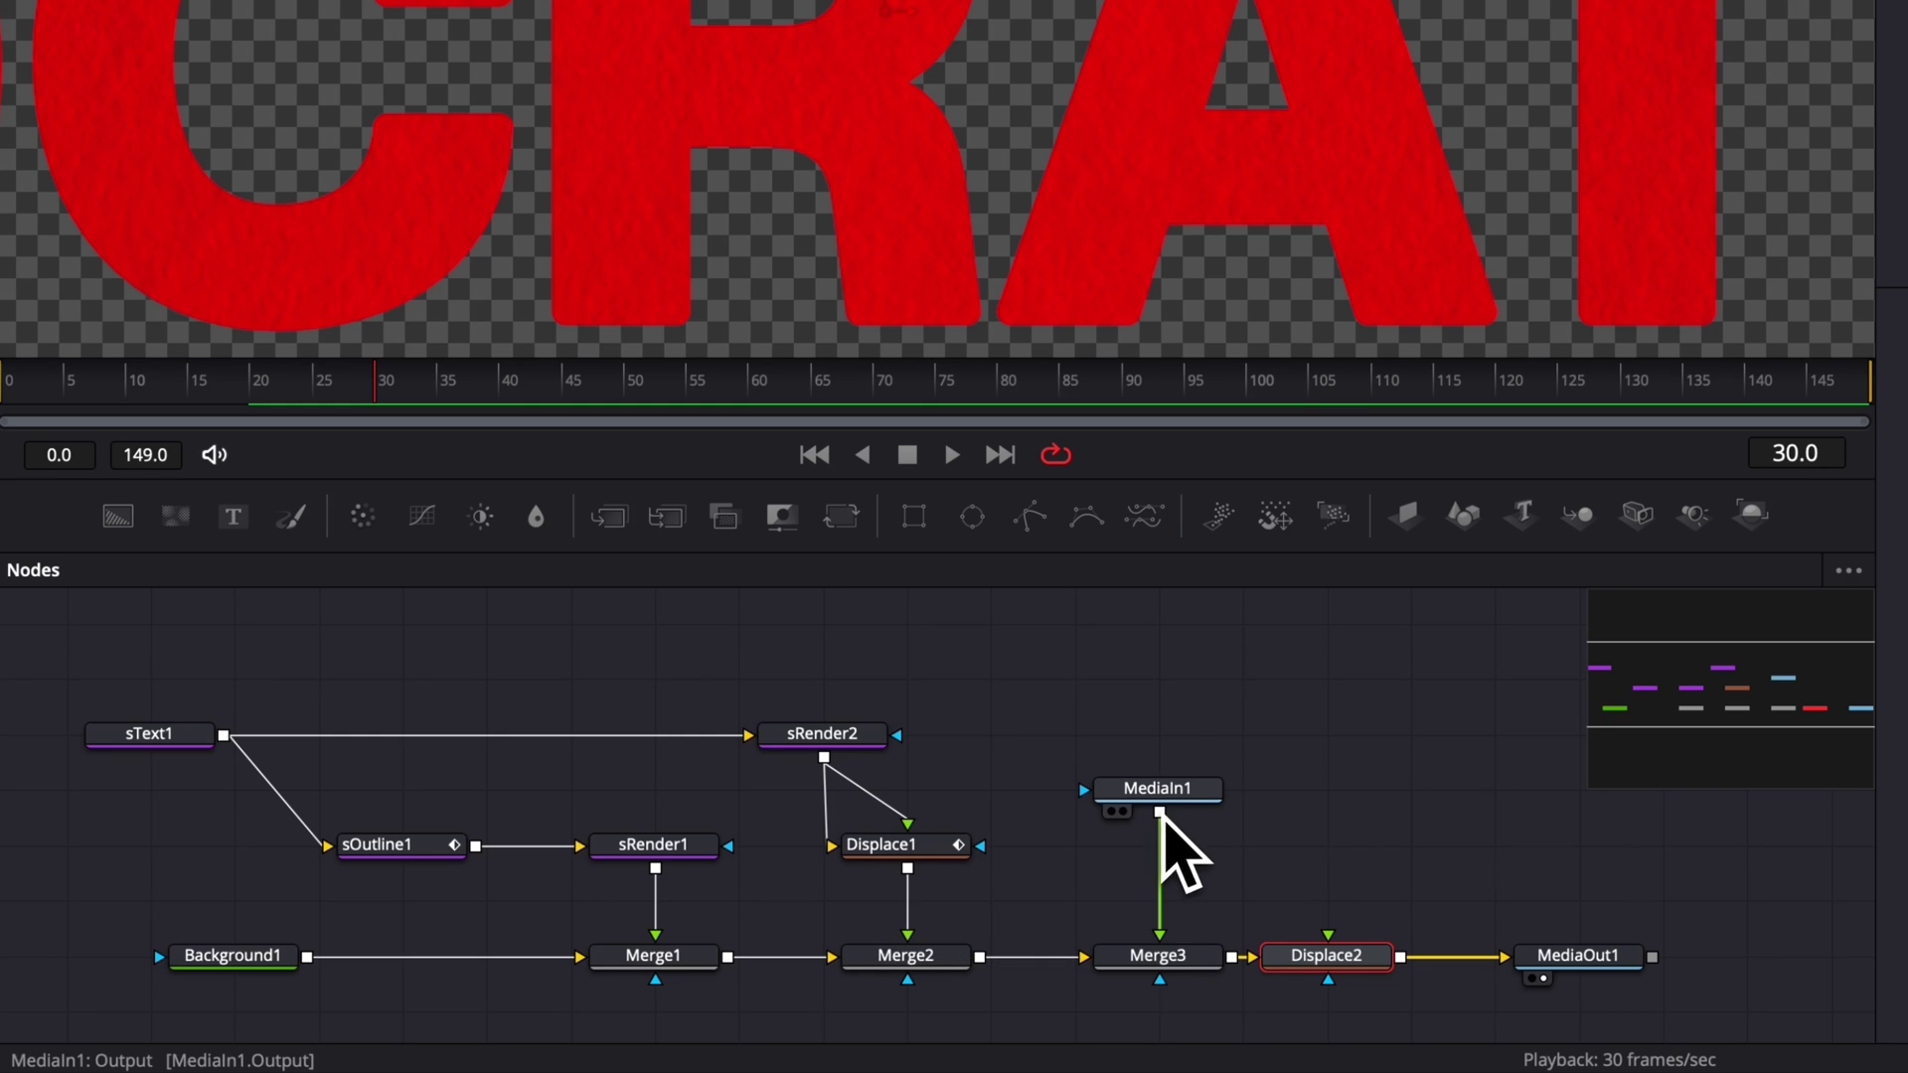
pyautogui.moveTo(1165, 821); pyautogui.dragTo(1330, 962)
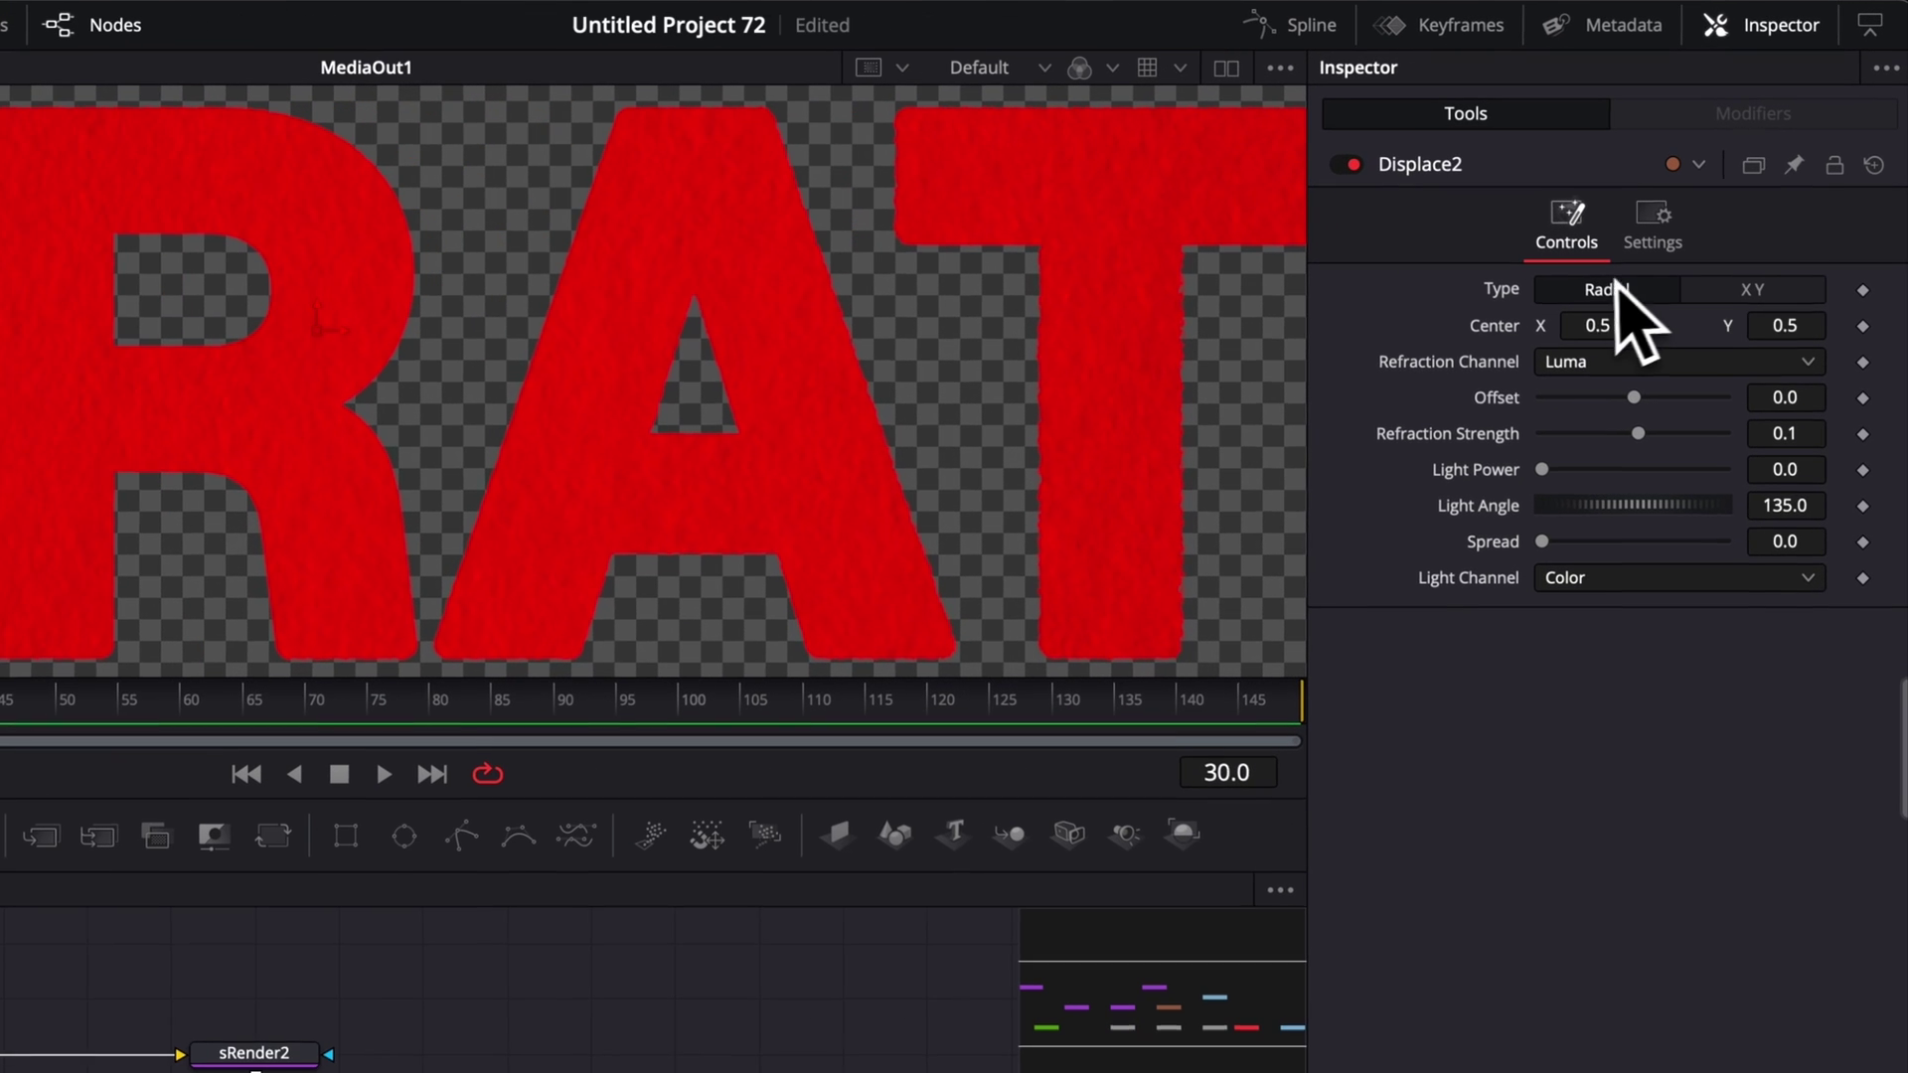
# - Set Displace2 Type to XY with X Refraction 0.027 and Y Refraction 0.014
pyautogui.click(1777, 291)
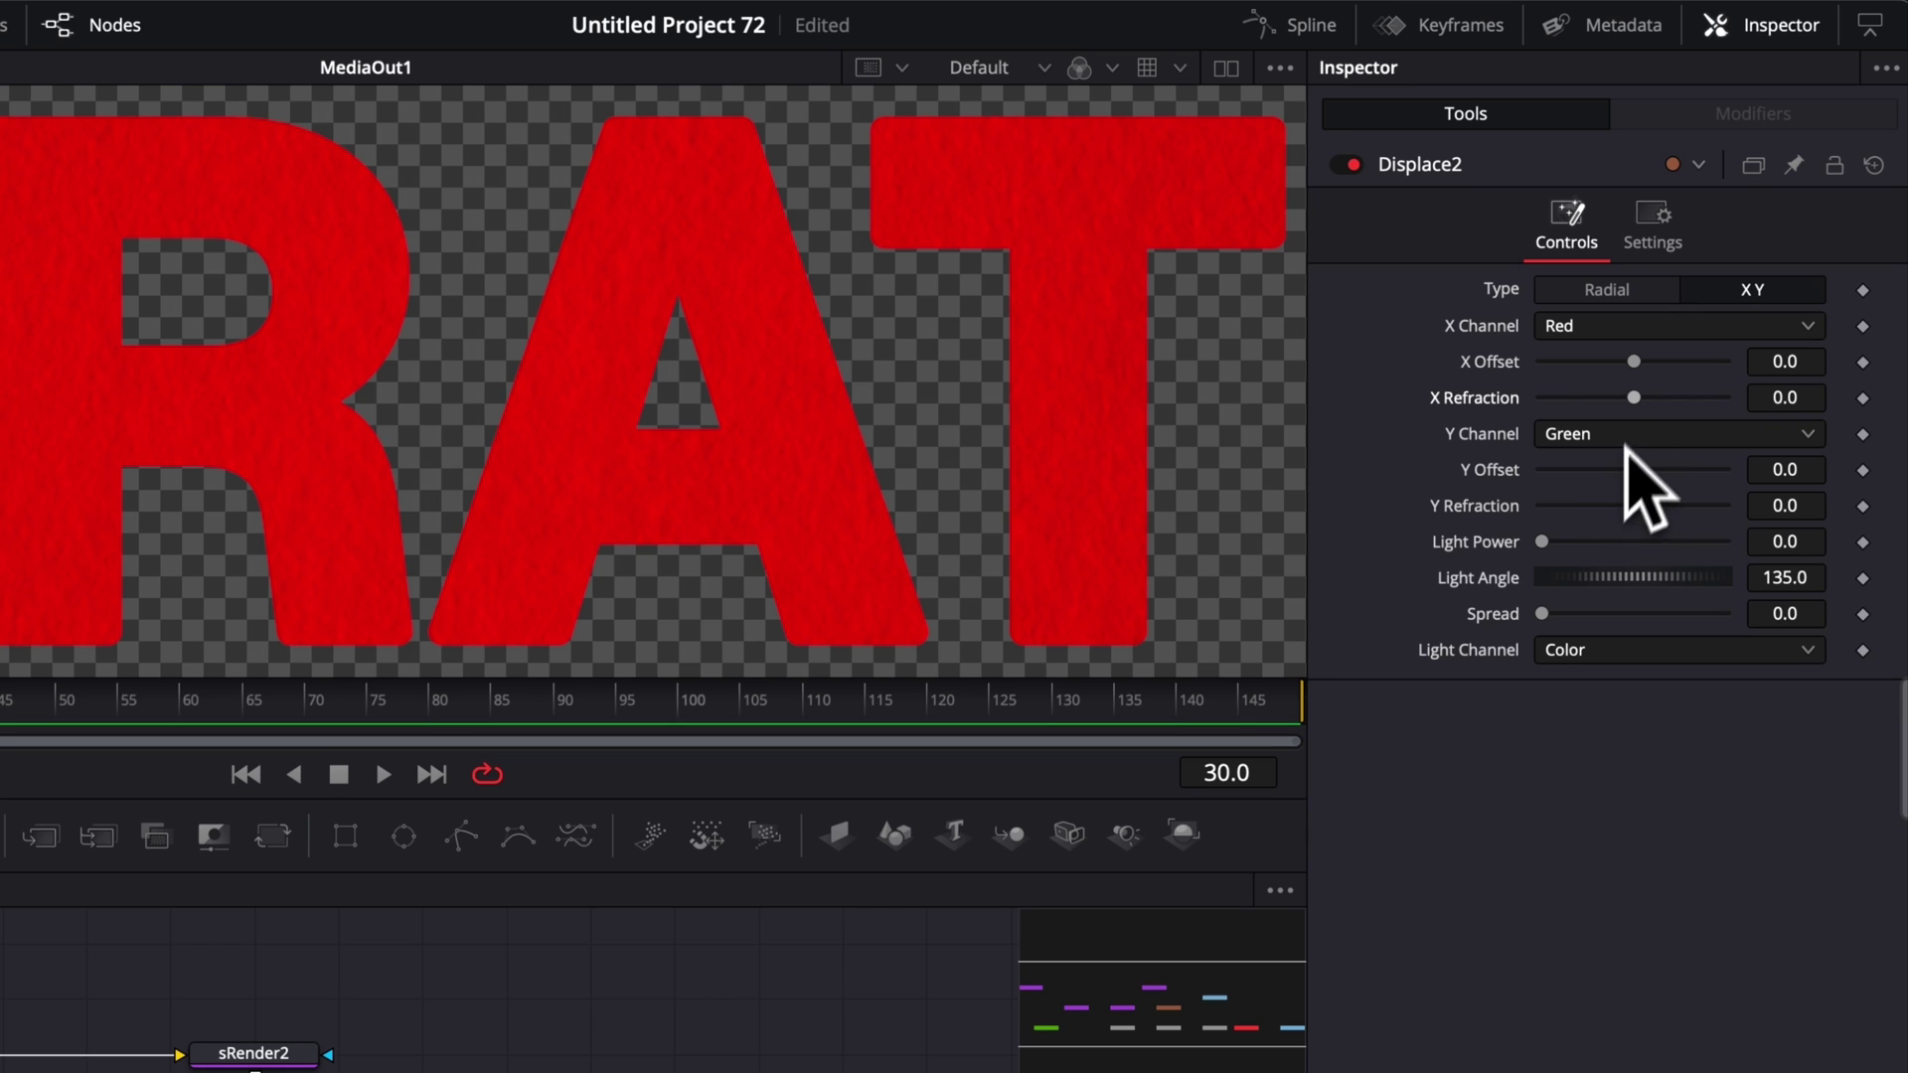
pyautogui.moveTo(1635, 397); pyautogui.dragTo(1659, 398)
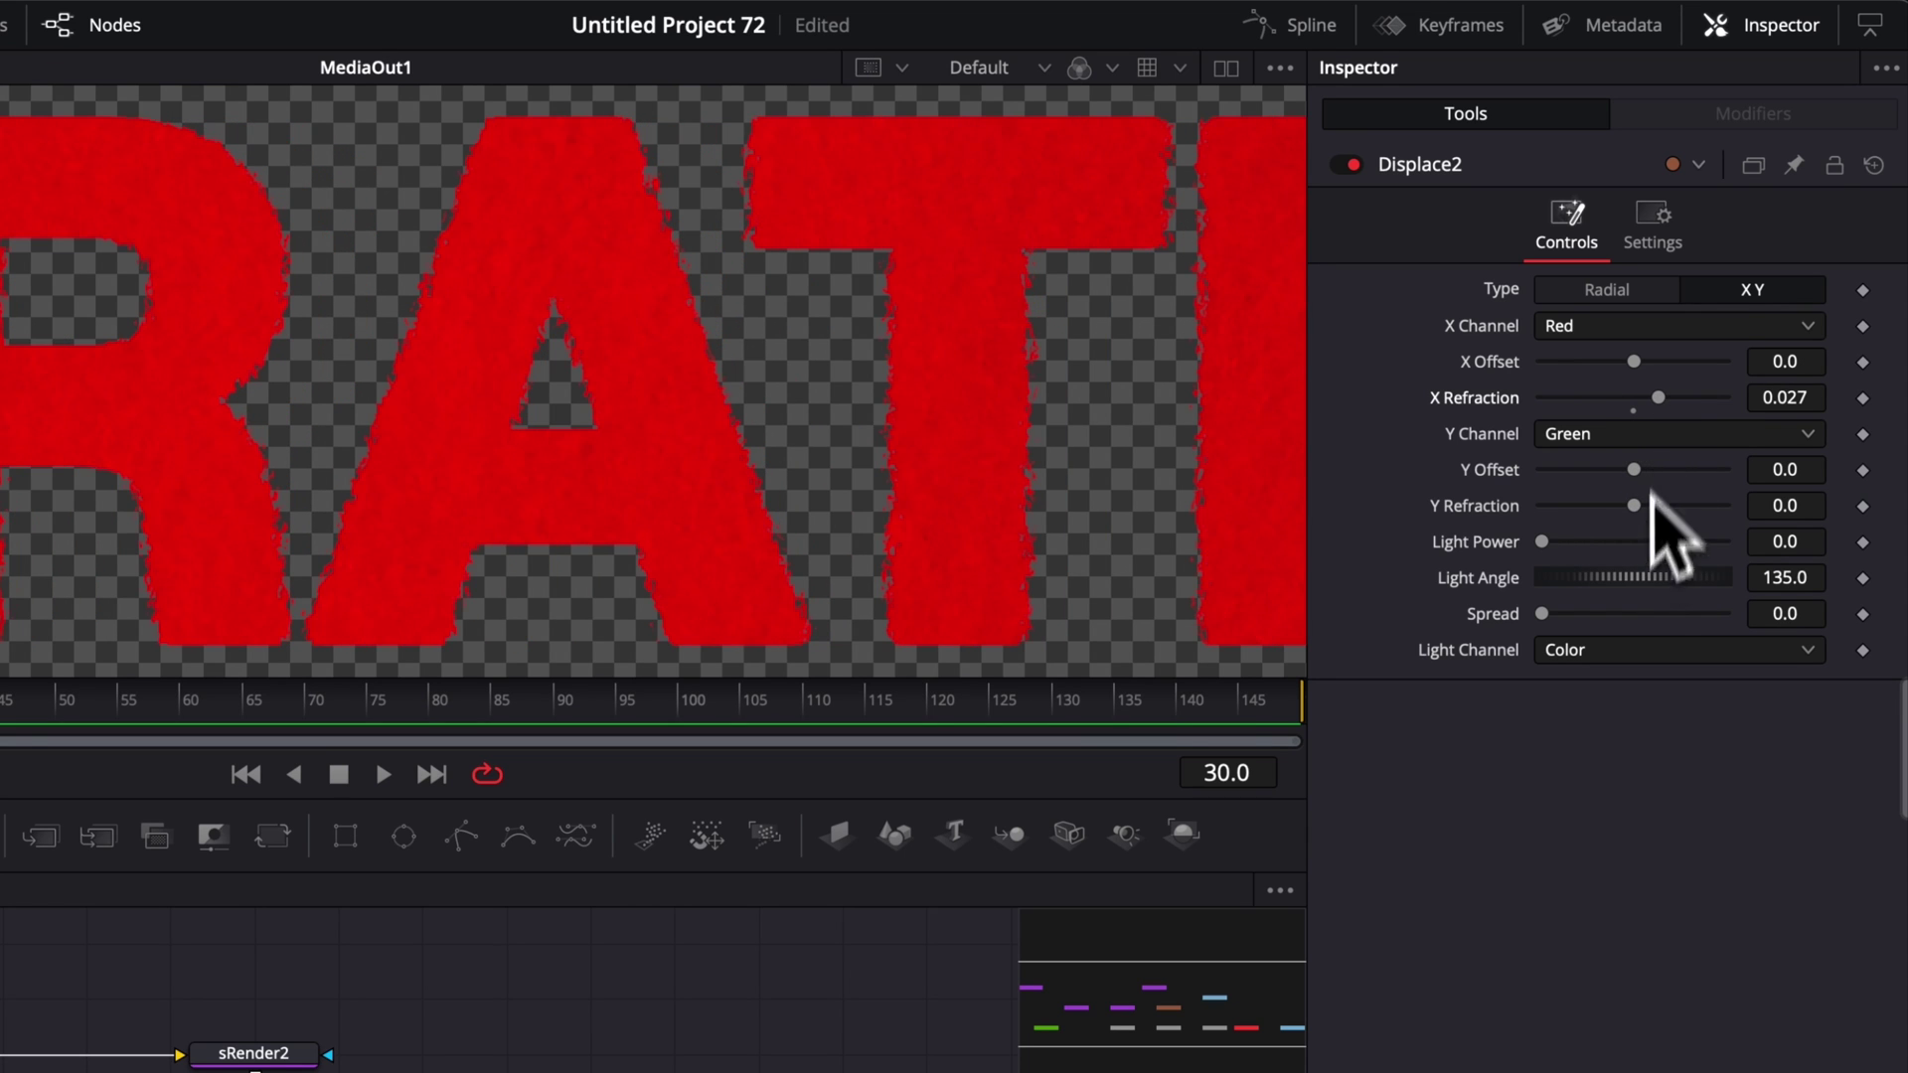
pyautogui.moveTo(1634, 506); pyautogui.dragTo(1646, 507)
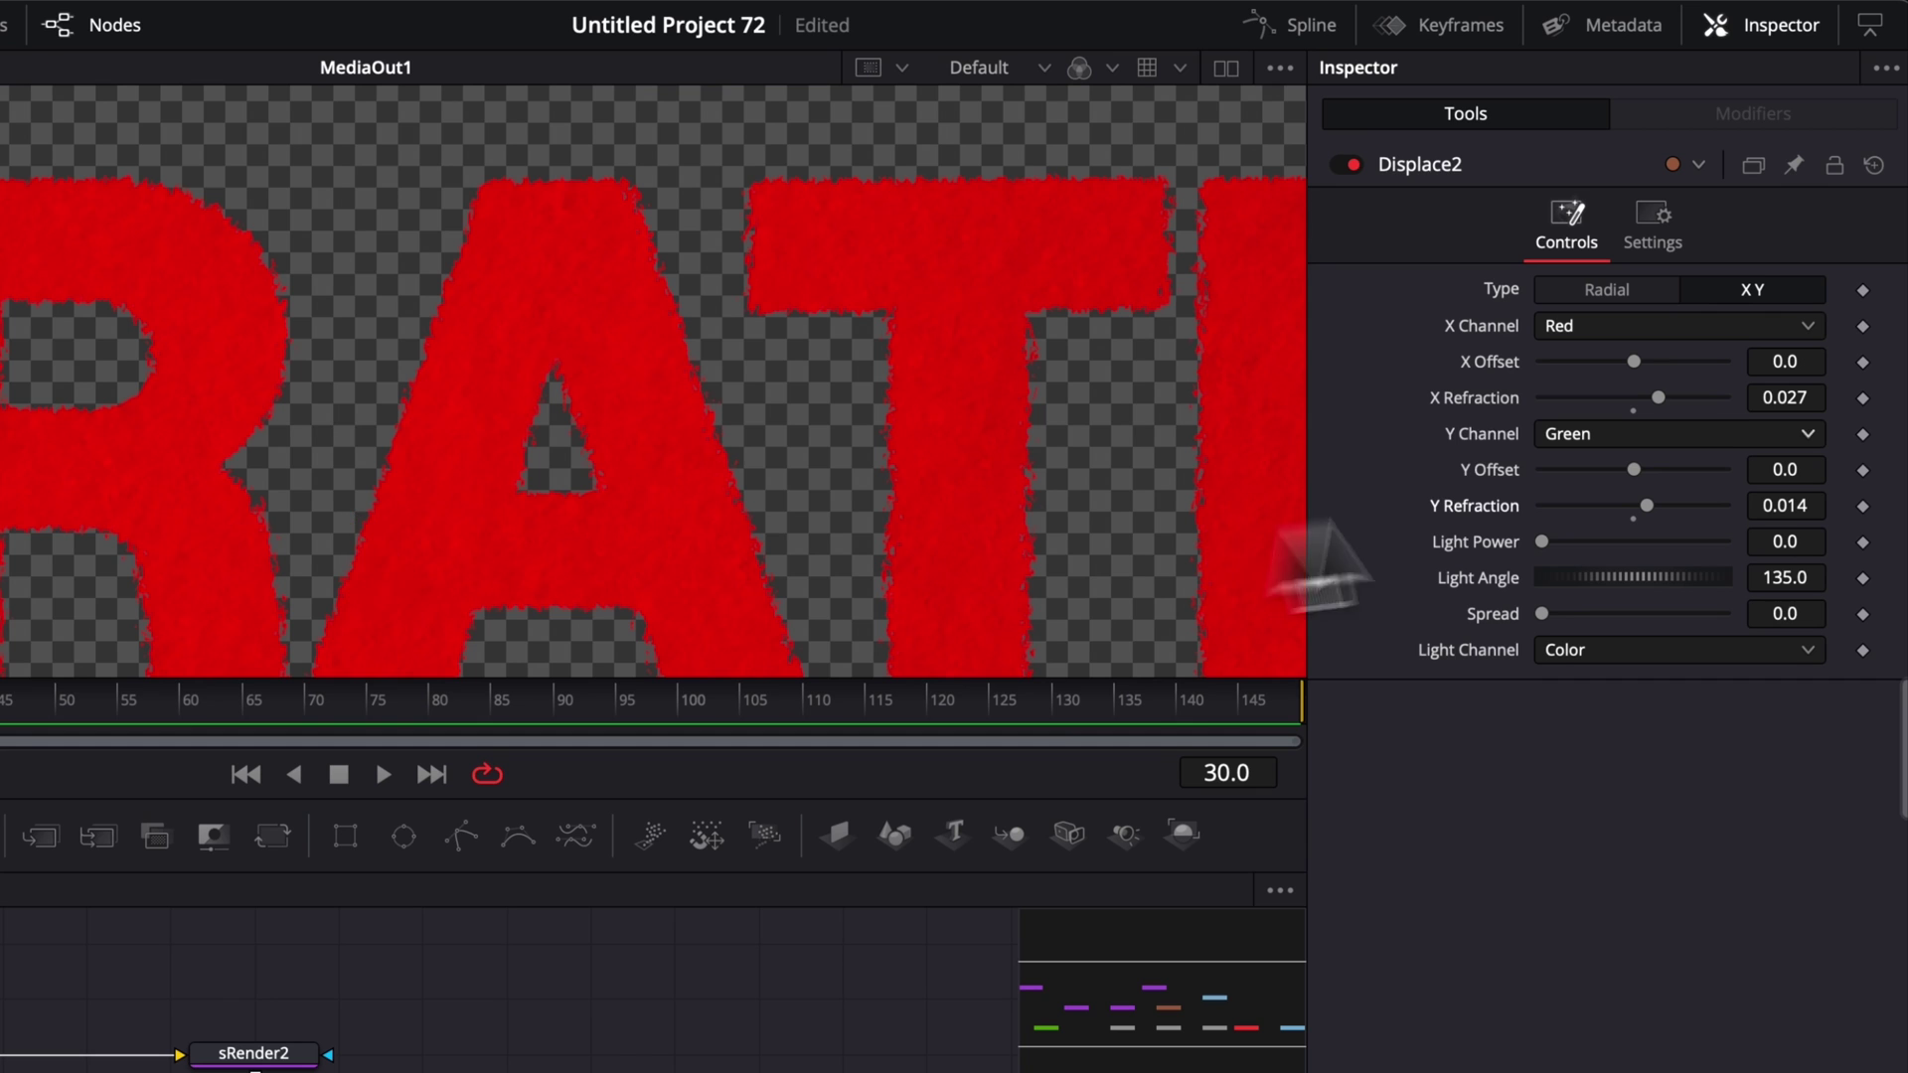
# - Reset both Refraction sliders to zero and add an expression to X Refraction
pyautogui.doubleClick(1466, 397)
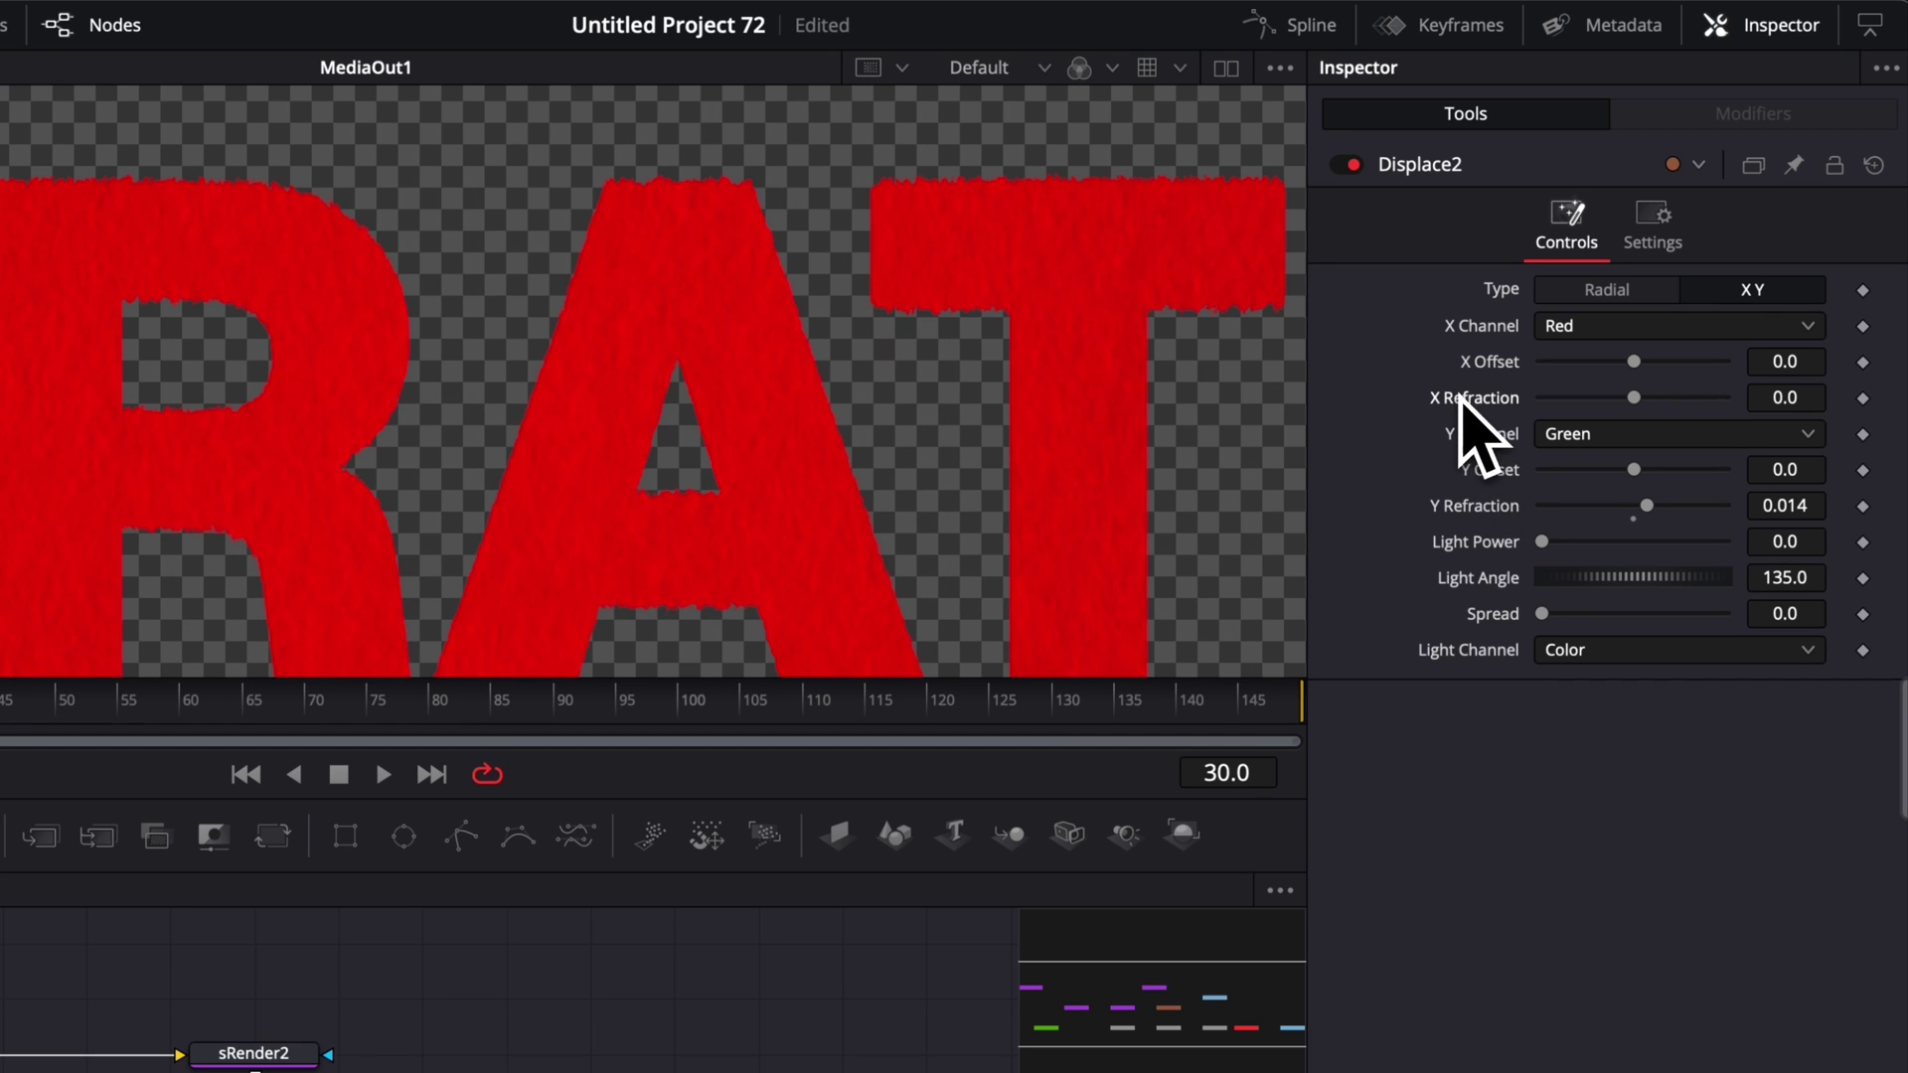
pyautogui.doubleClick(1485, 506)
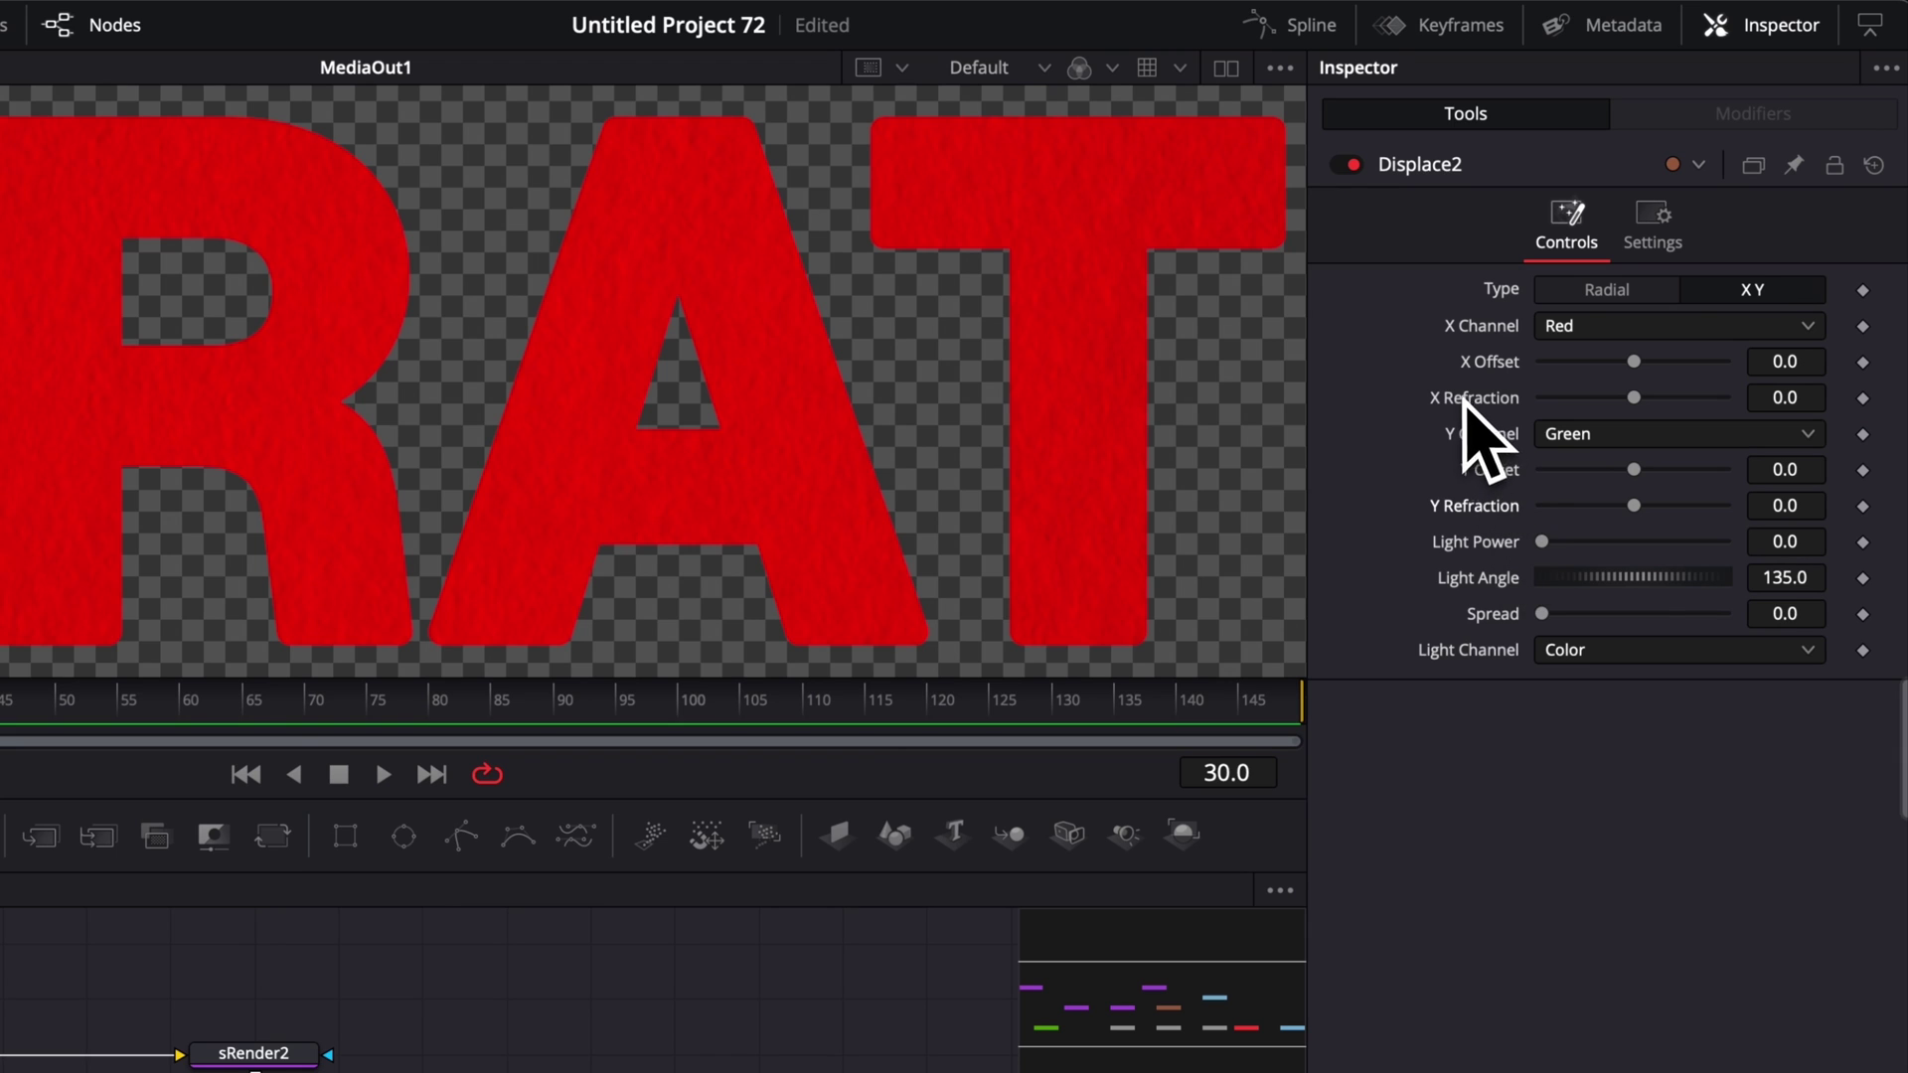
pyautogui.rightClick(1469, 437)
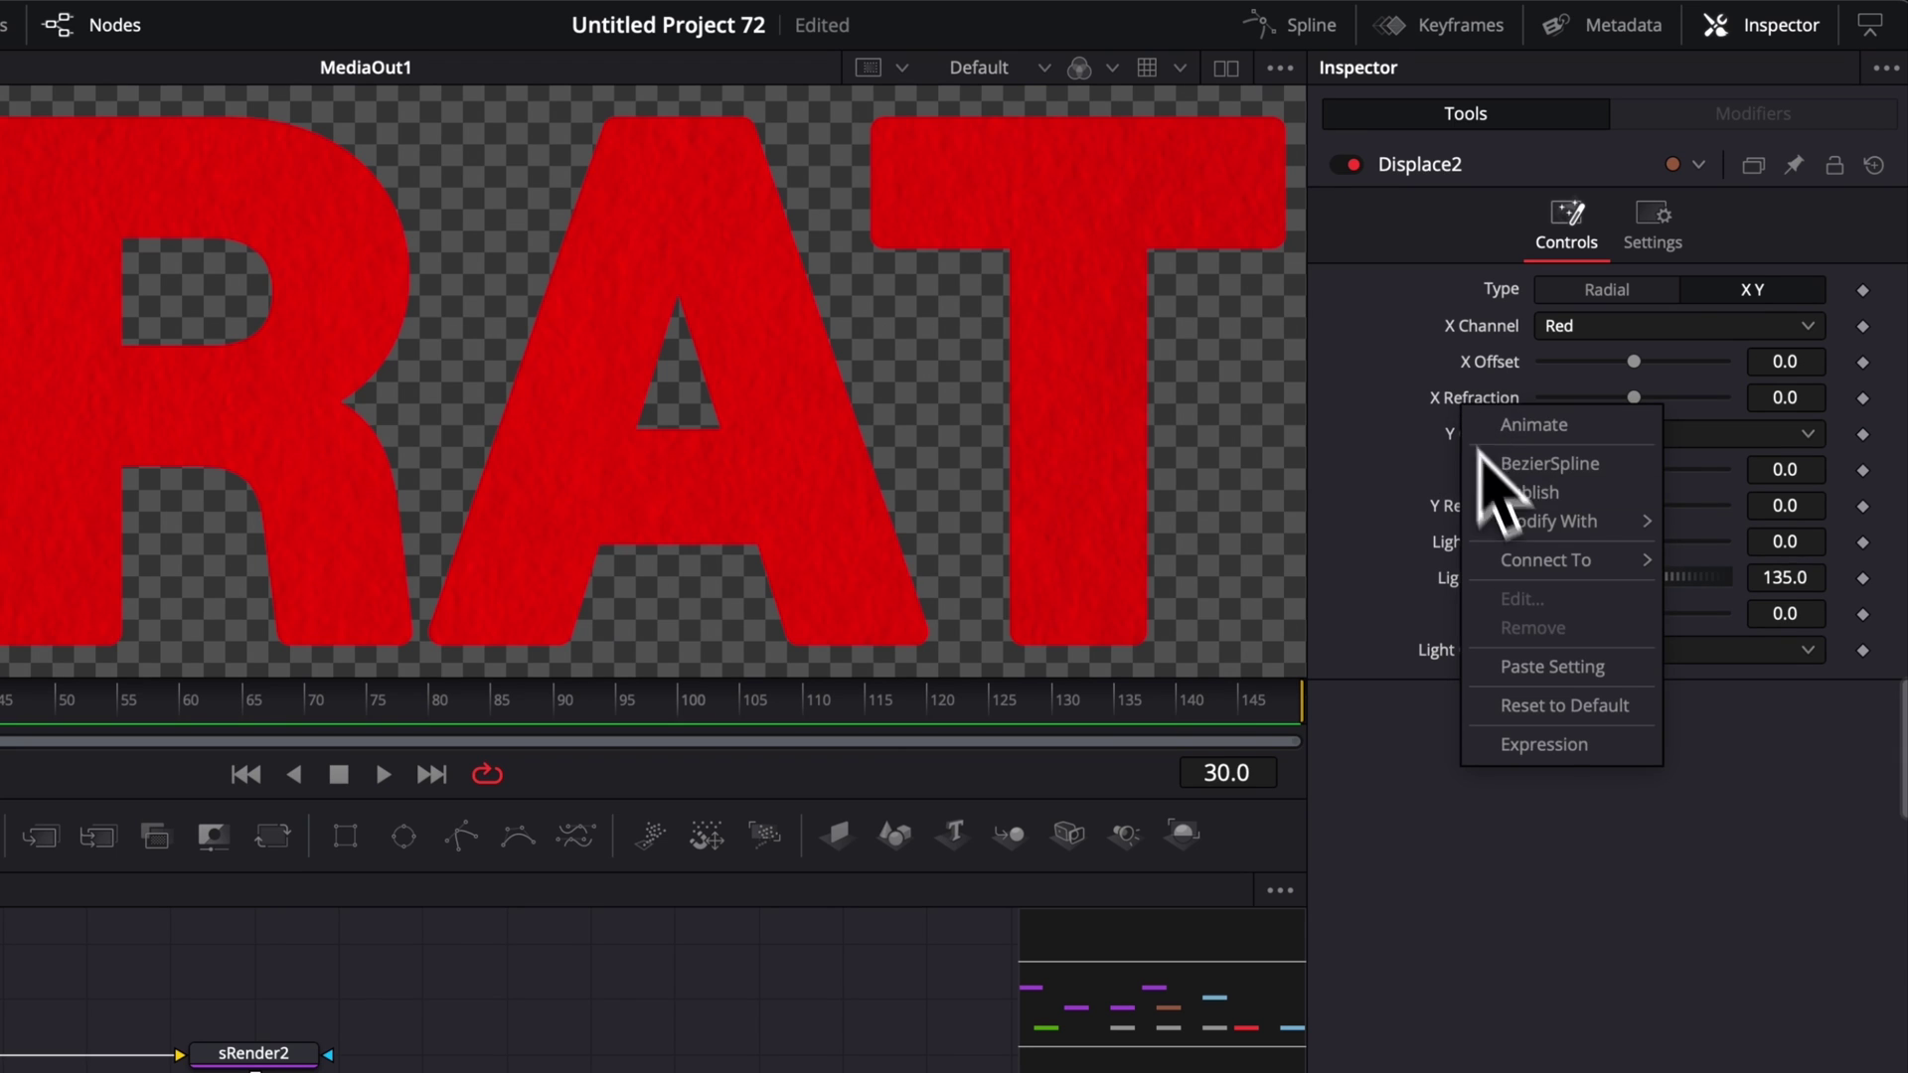
pyautogui.click(1490, 747)
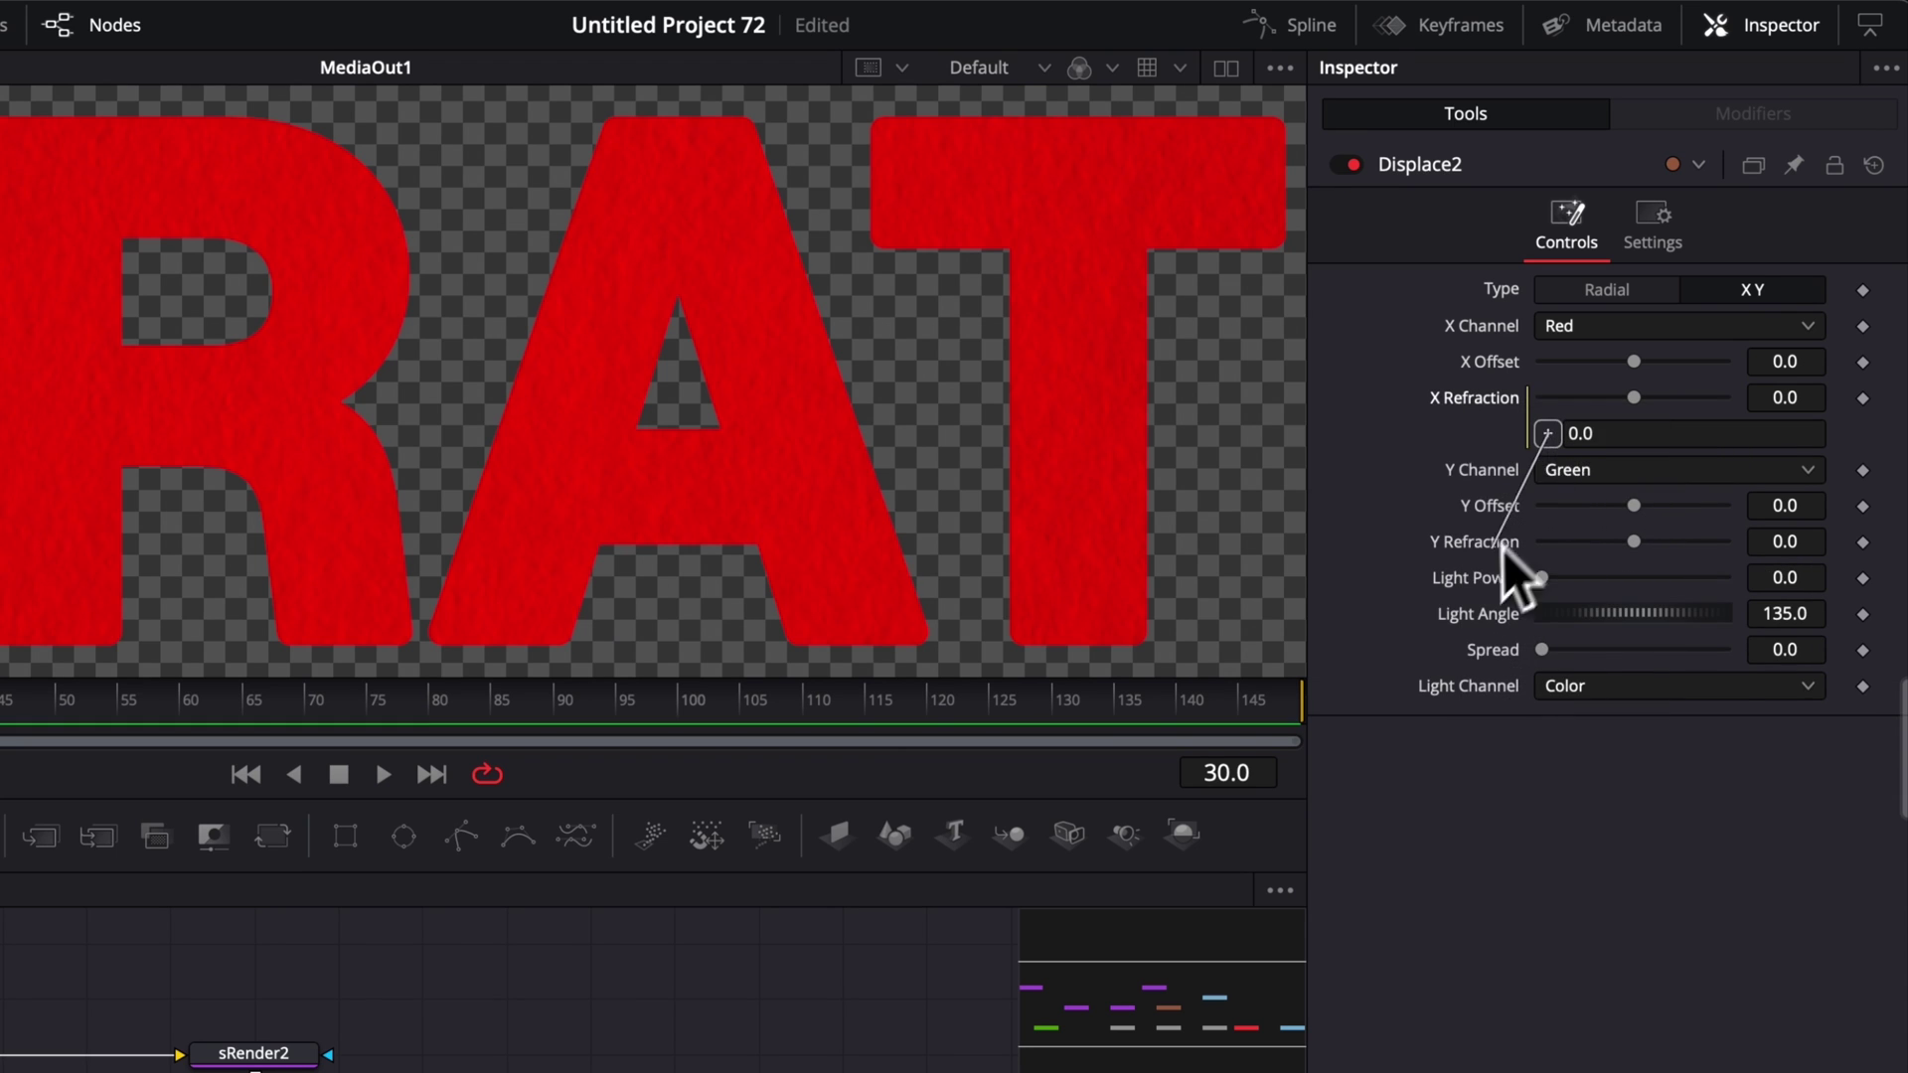
# - Link X Refraction to Y Refraction at 0.016, then fit and play the title
pyautogui.moveTo(1479, 553); pyautogui.dragTo(1474, 542)
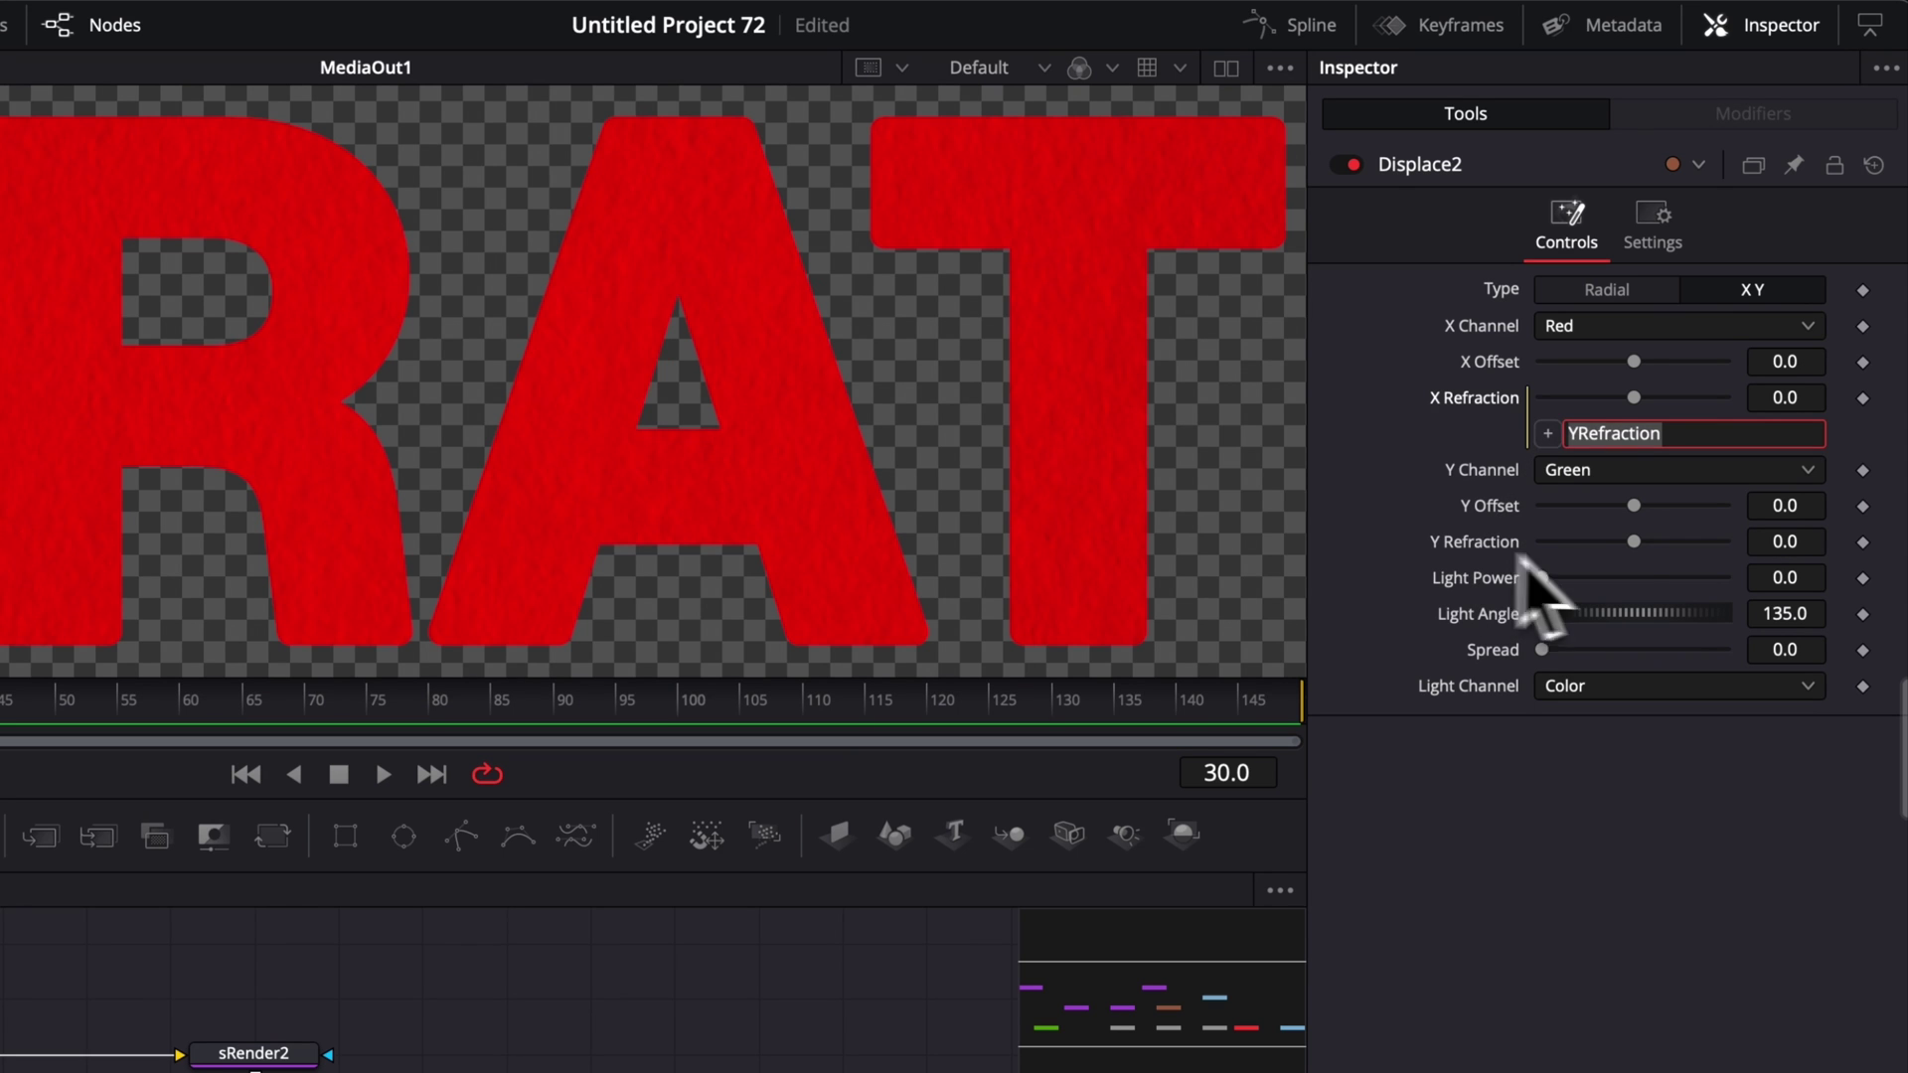
pyautogui.moveTo(1633, 542); pyautogui.dragTo(1648, 542)
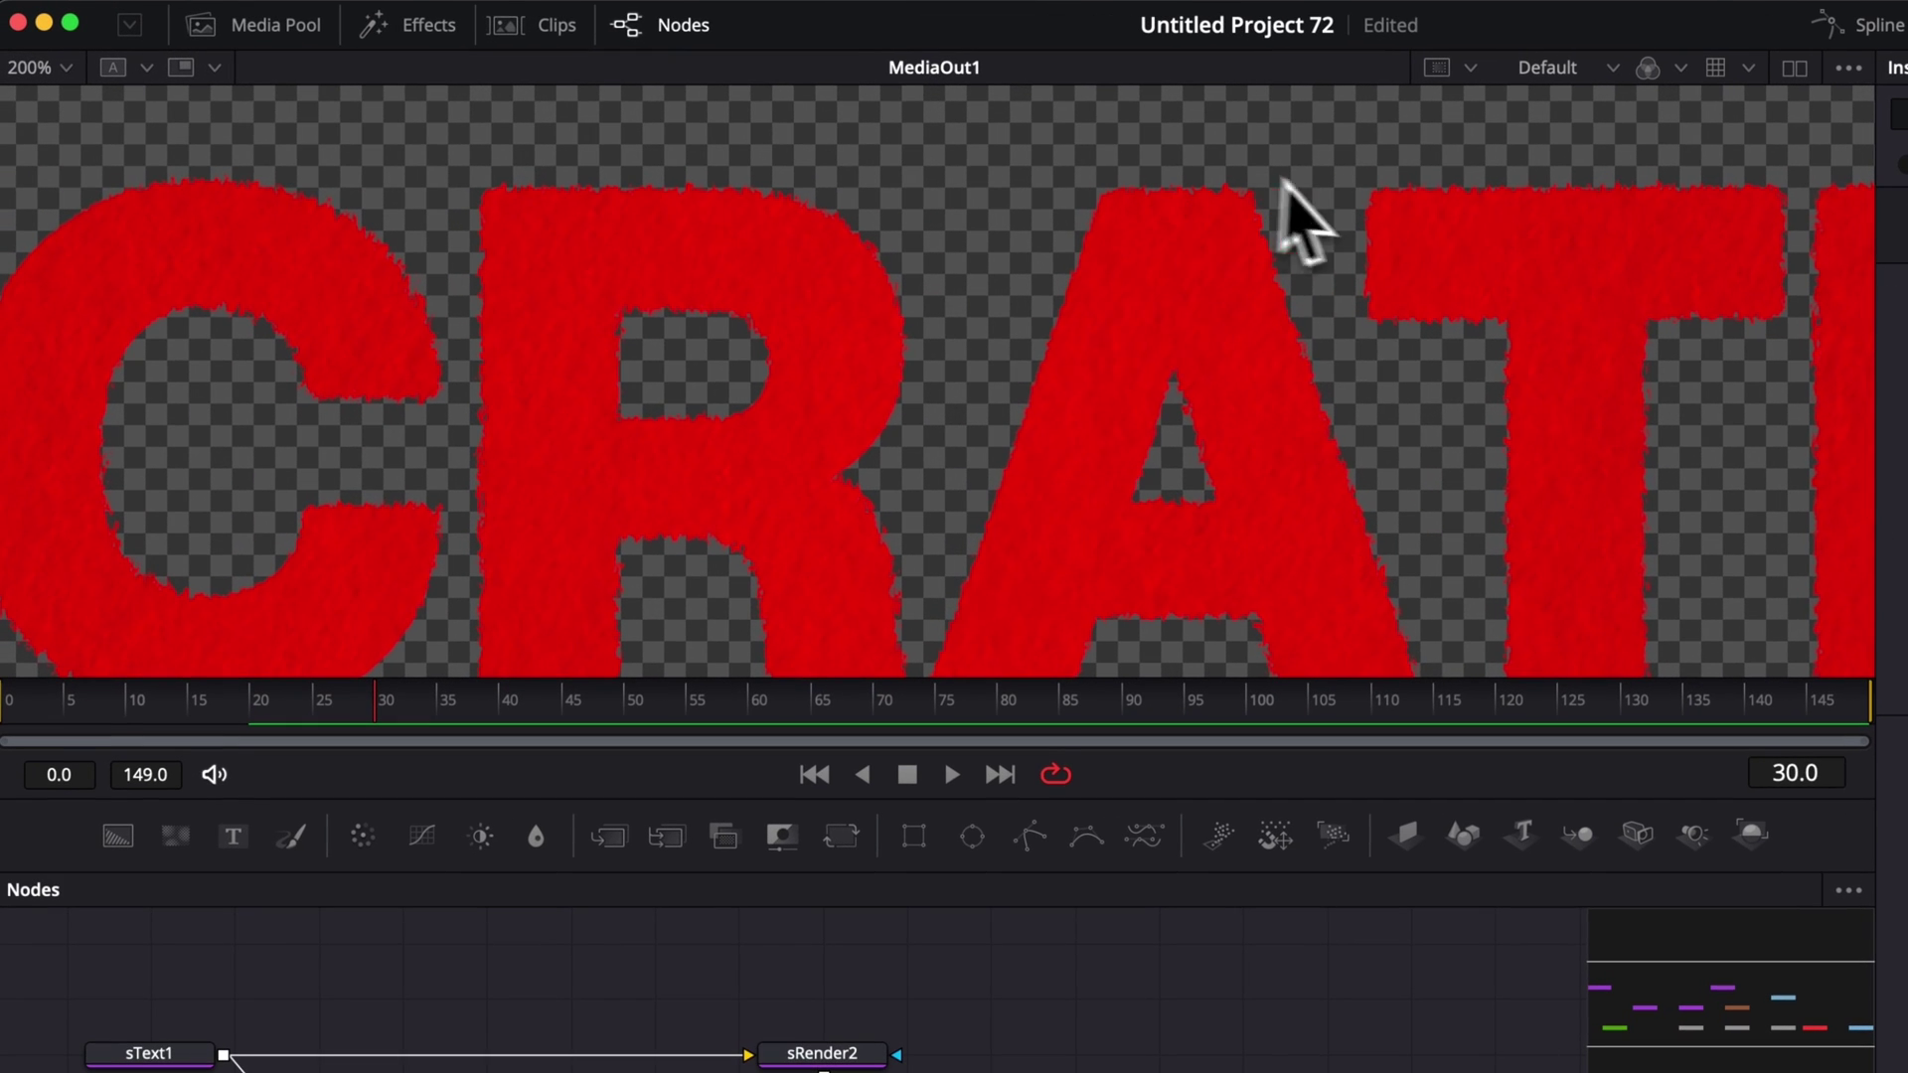
pyautogui.hotkey('ctrl', 'f')
pyautogui.press('space')
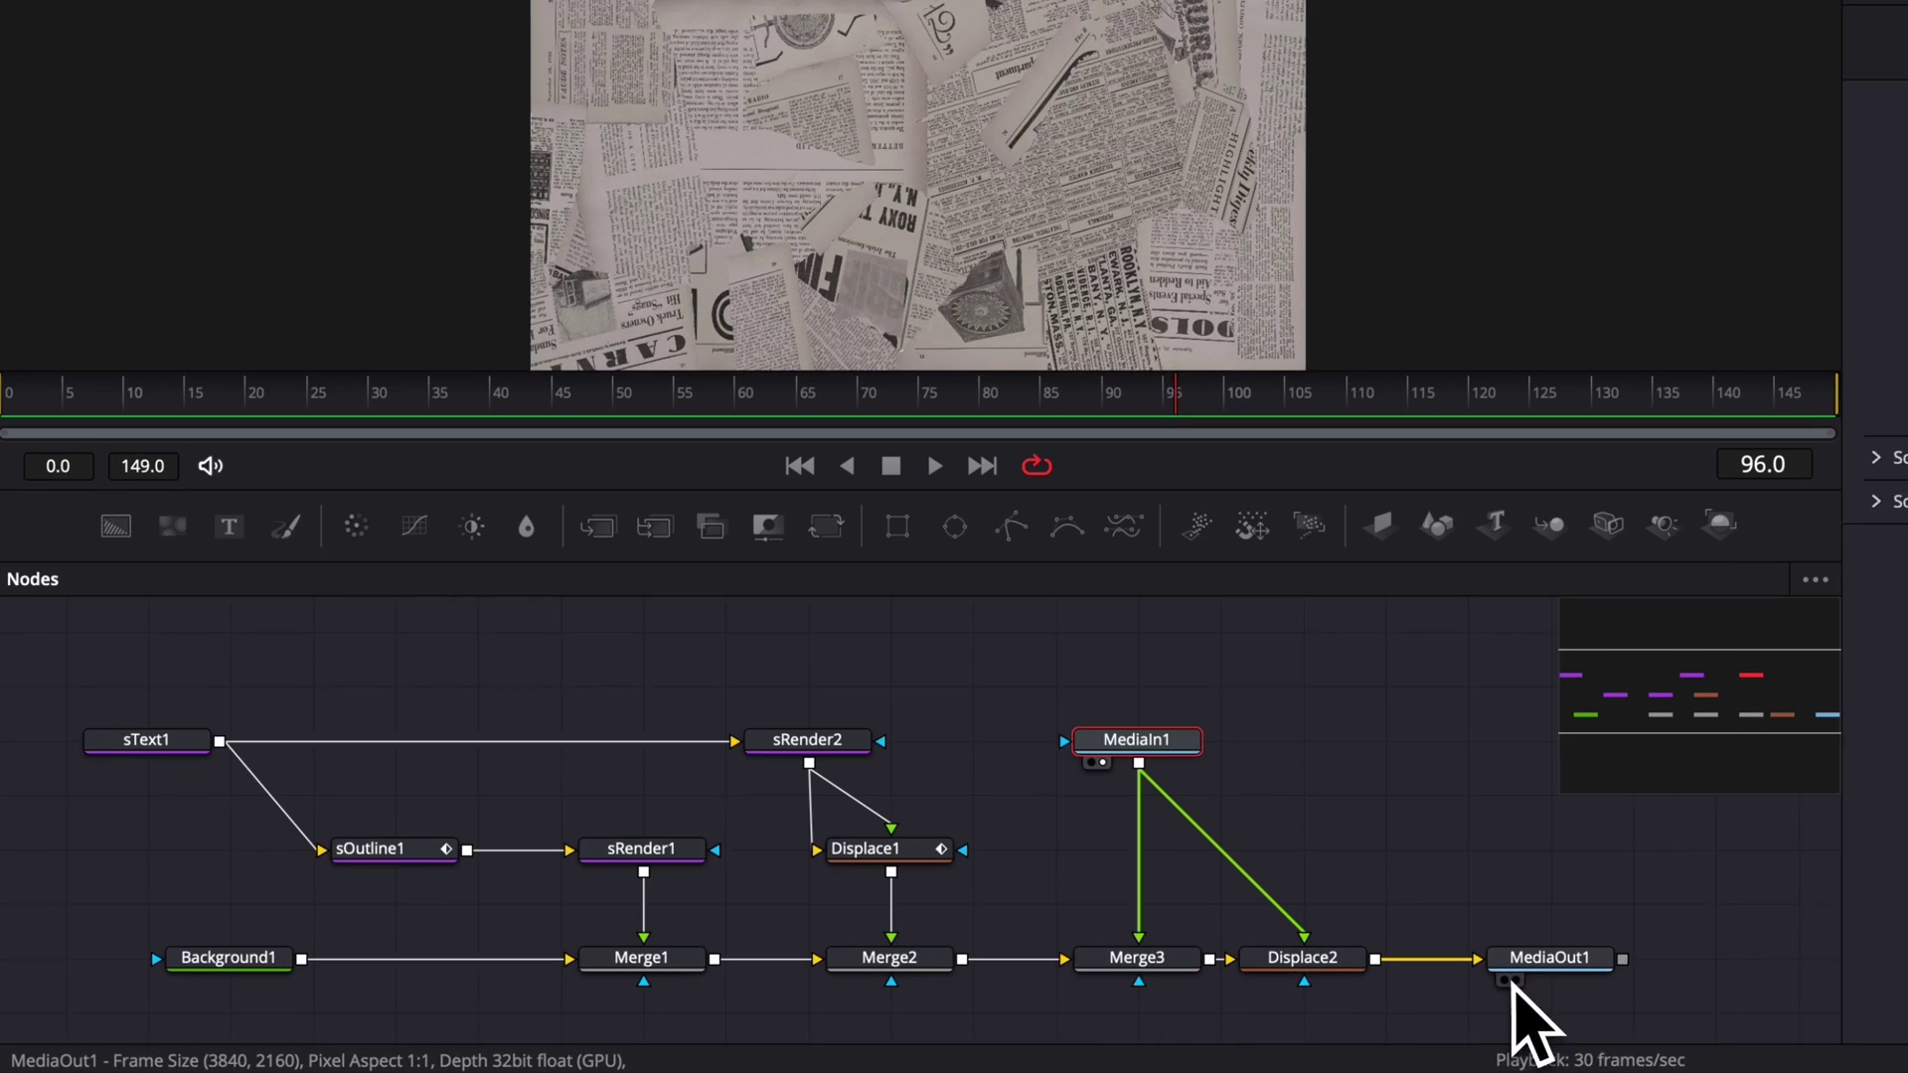
# - View the MediaOut1 result at 100% zoom and pan across the SOCRATES title
pyautogui.click(1512, 981)
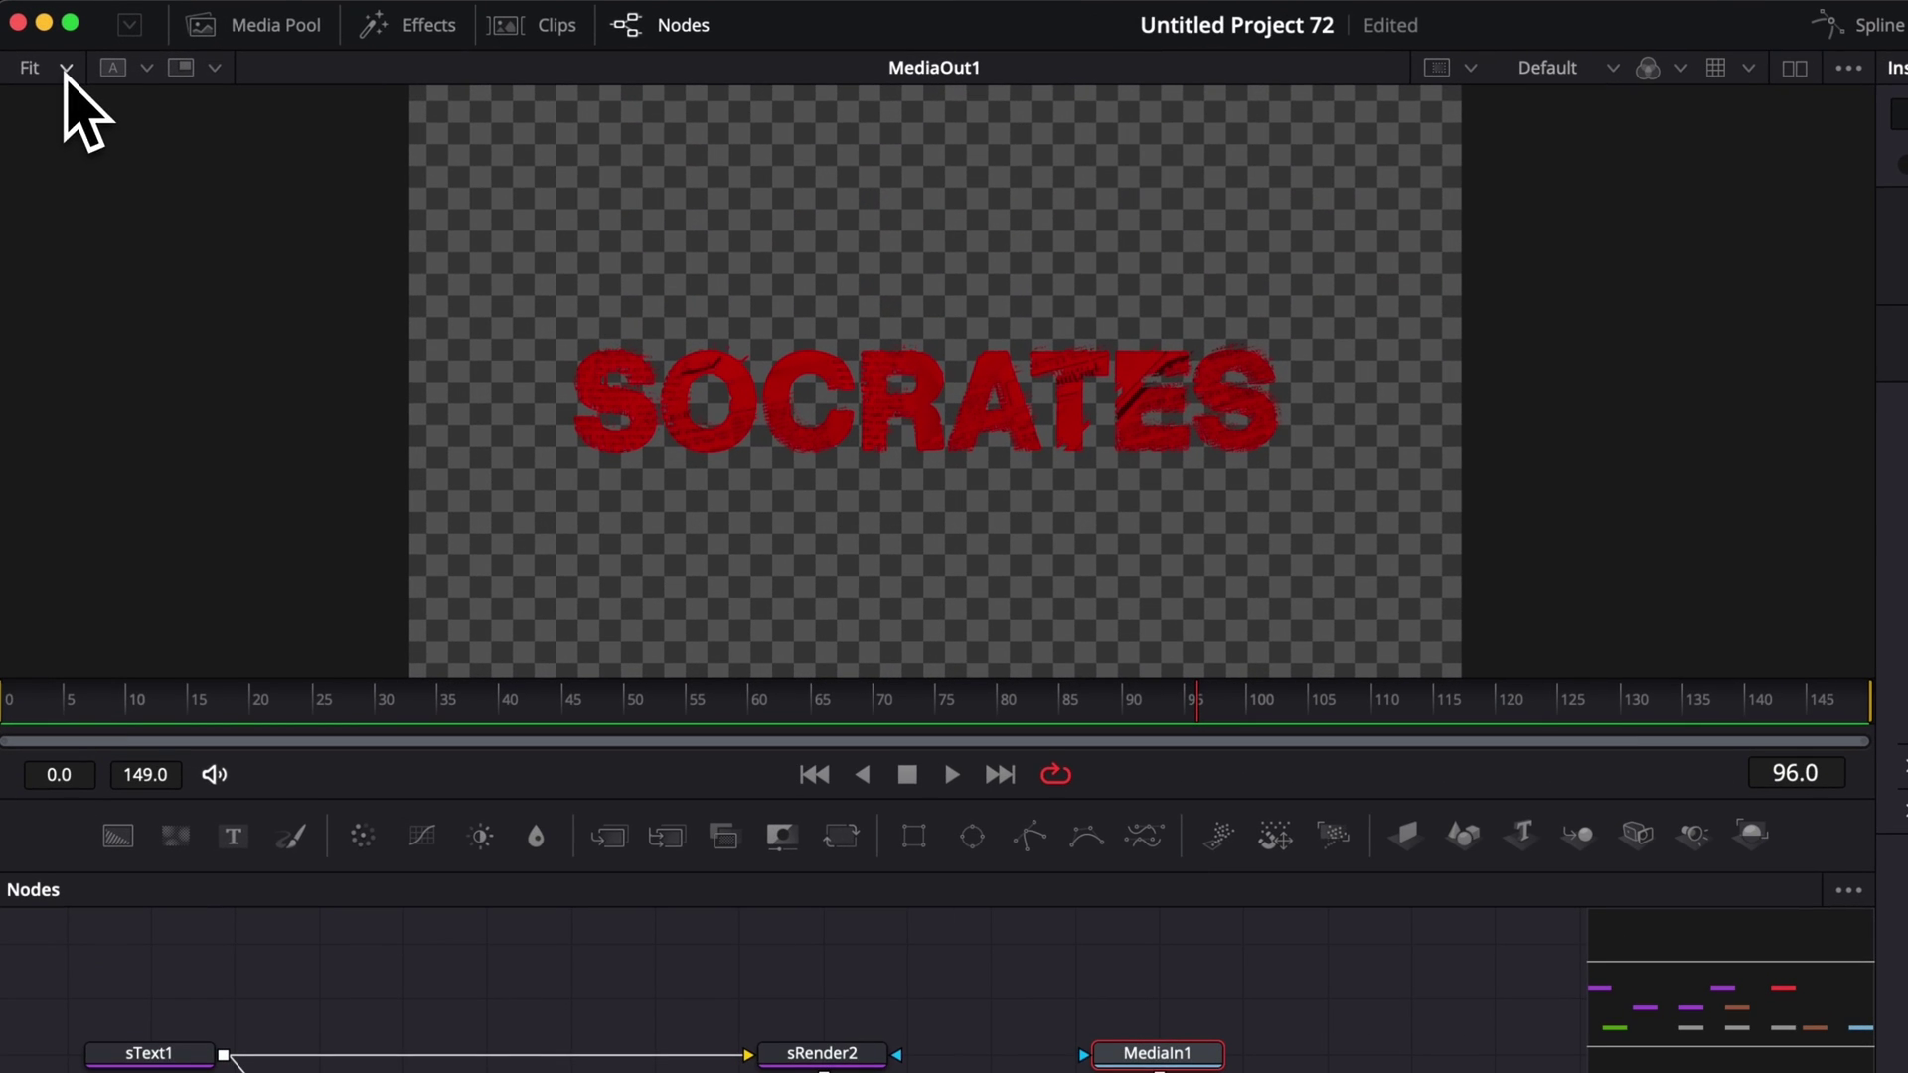
pyautogui.click(65, 68)
pyautogui.click(58, 201)
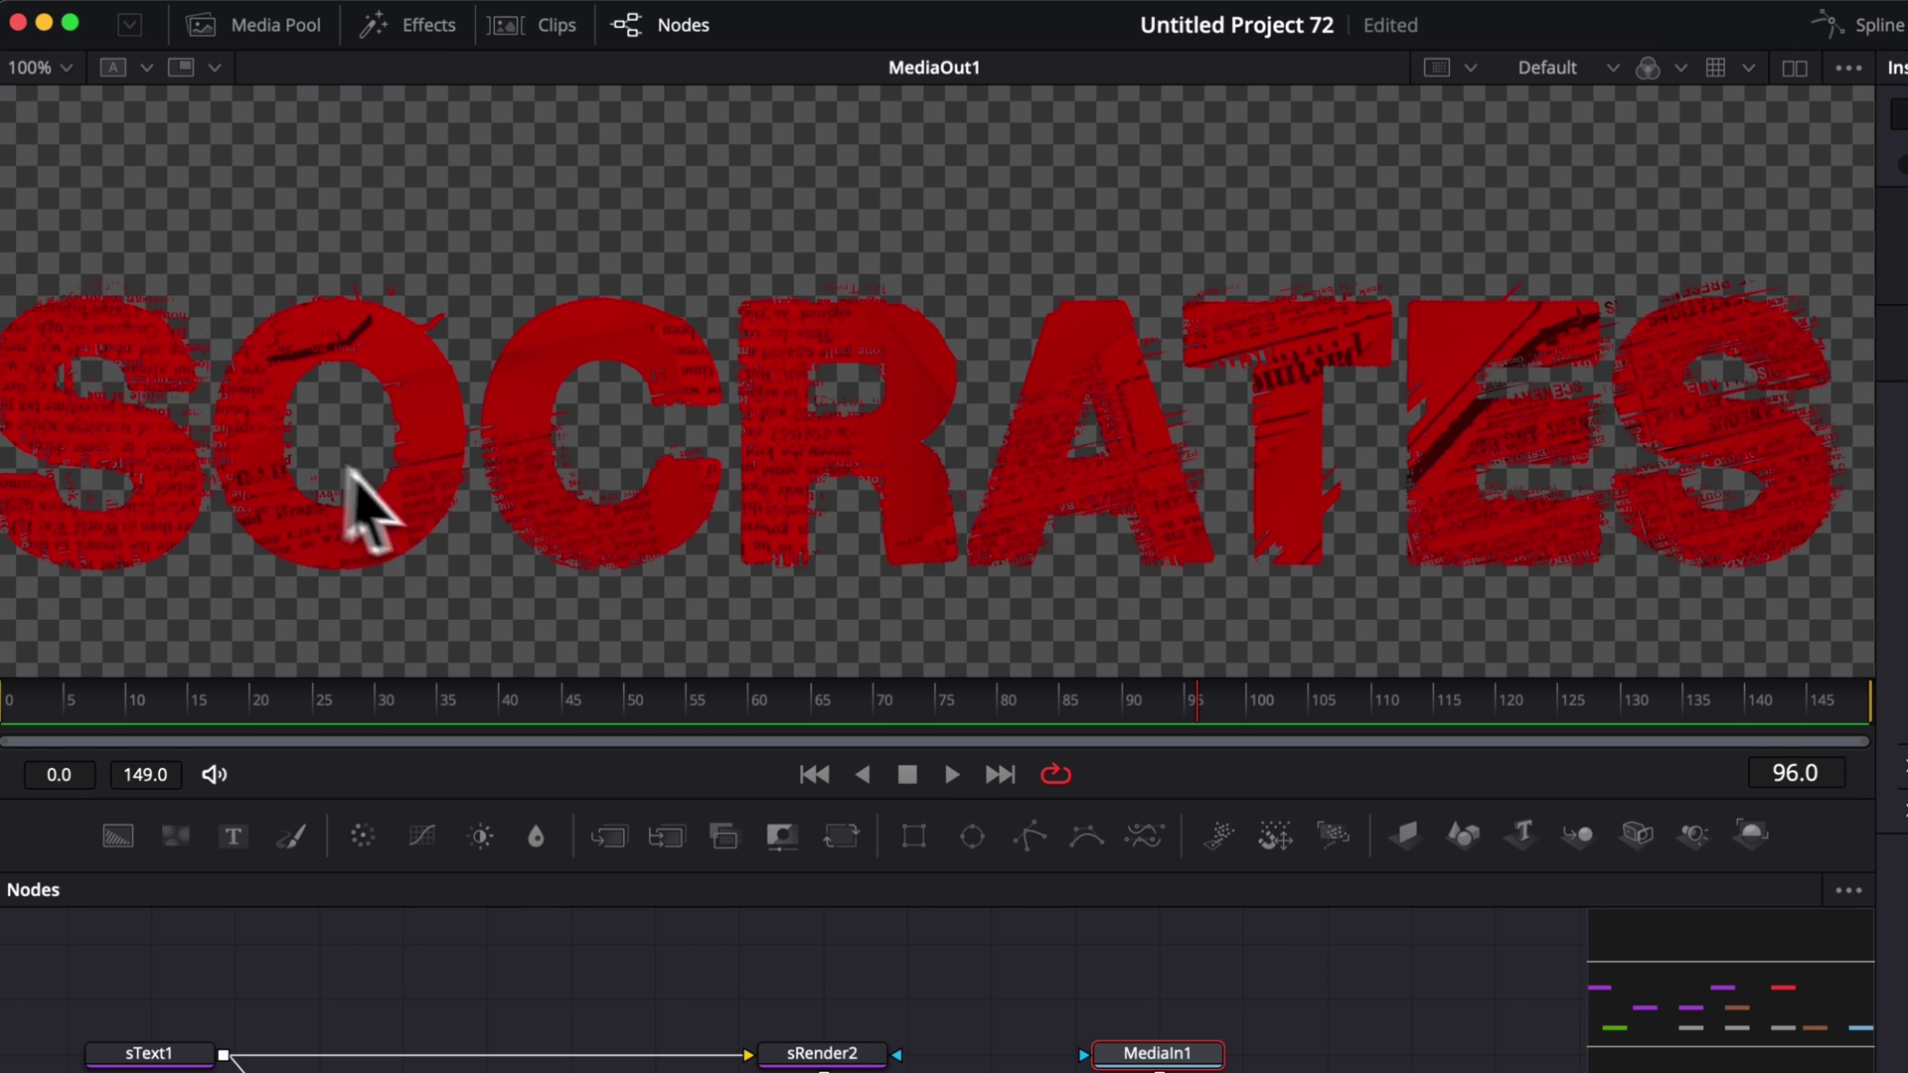
pyautogui.hscroll(-3, 494, 432)
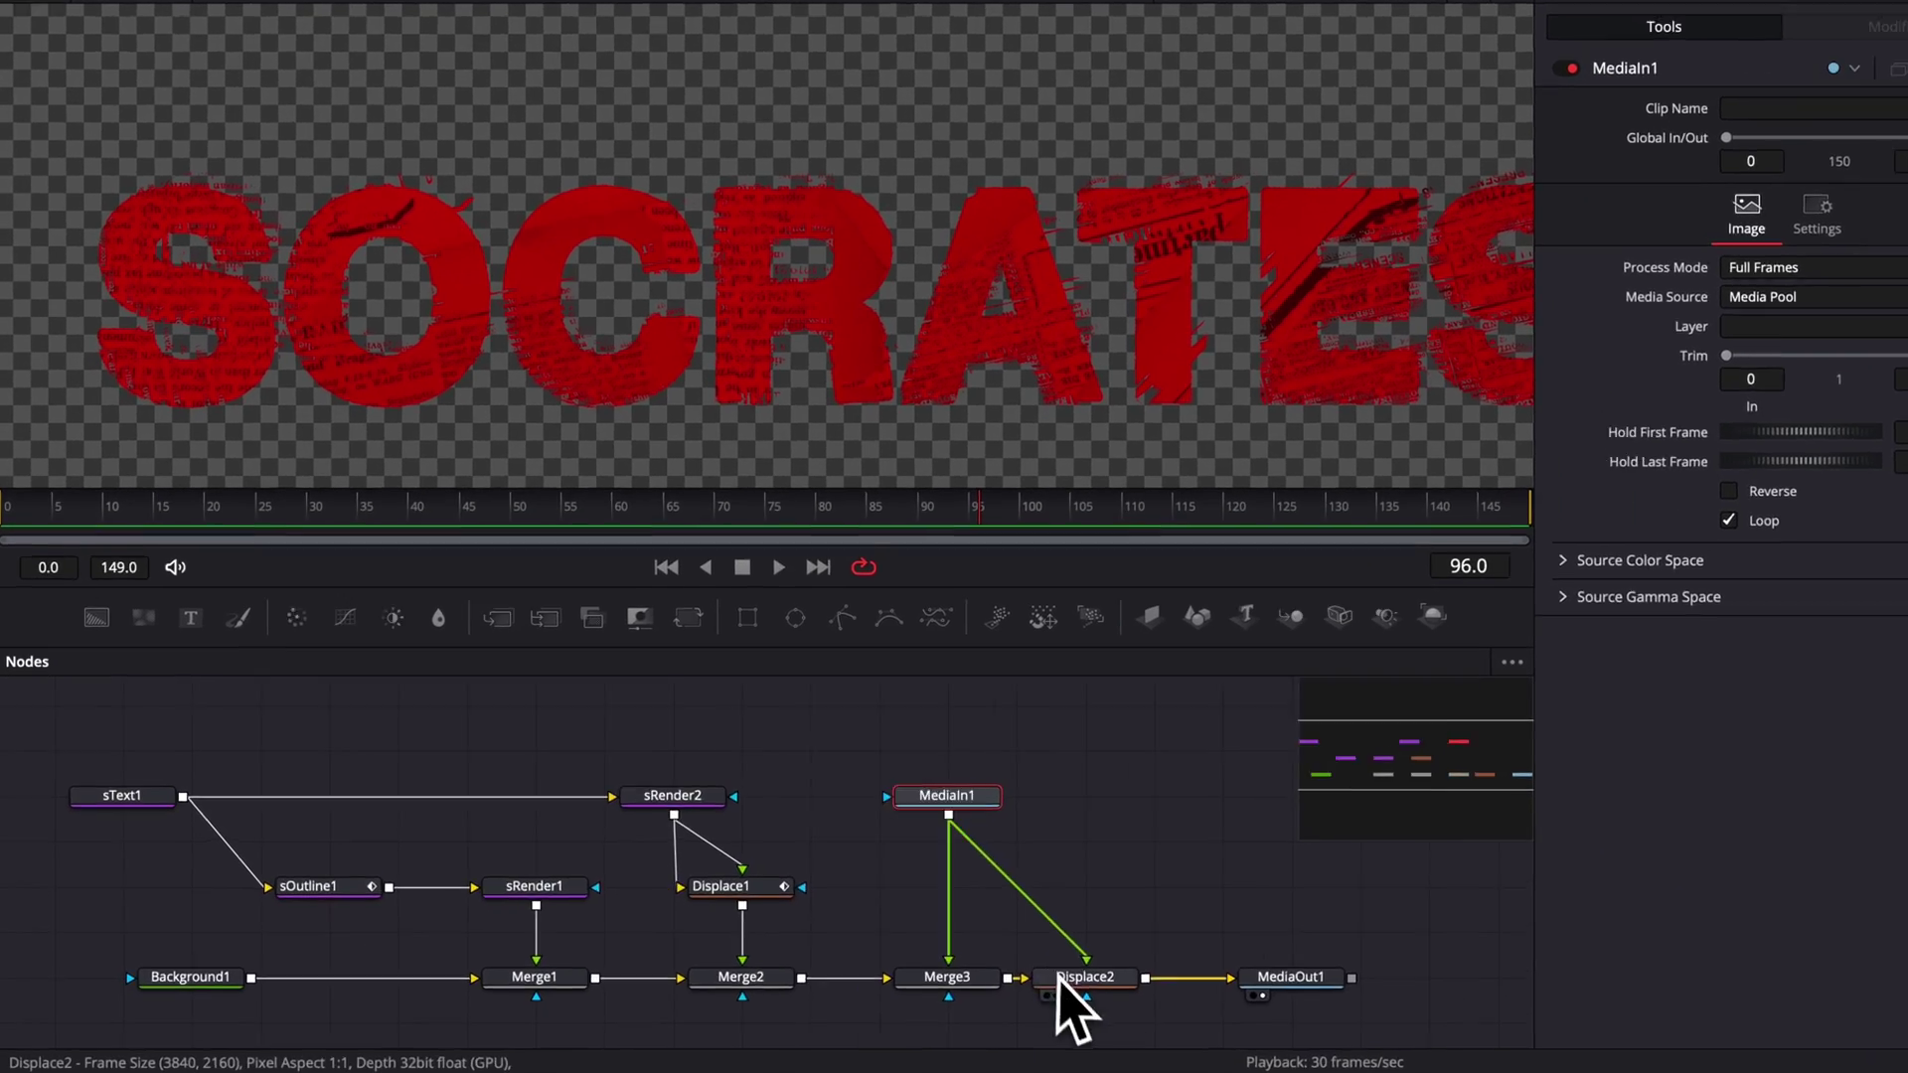
# - Remove Displace2's X Refraction expression, setting X Refraction to 0.0101 and Y Refraction to 0.002
pyautogui.click(1006, 971)
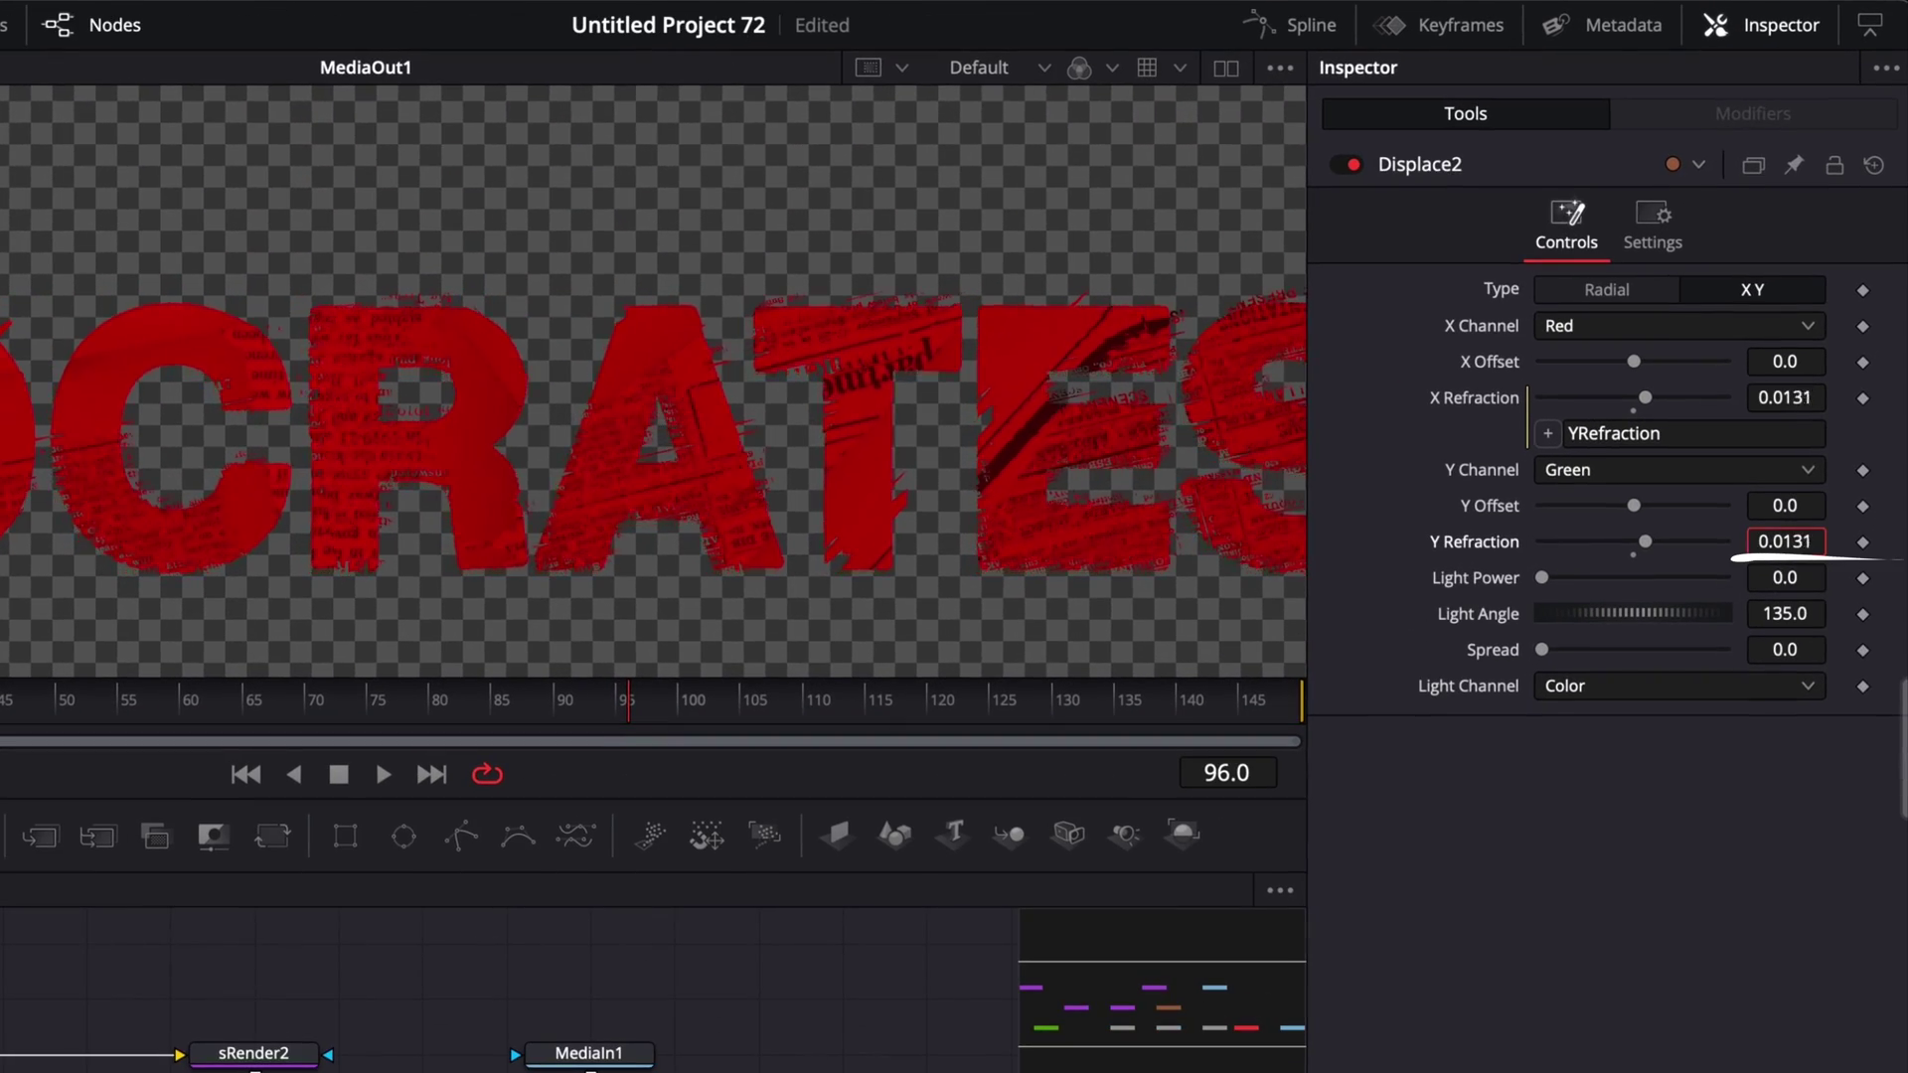
pyautogui.moveTo(1645, 542); pyautogui.dragTo(1637, 542)
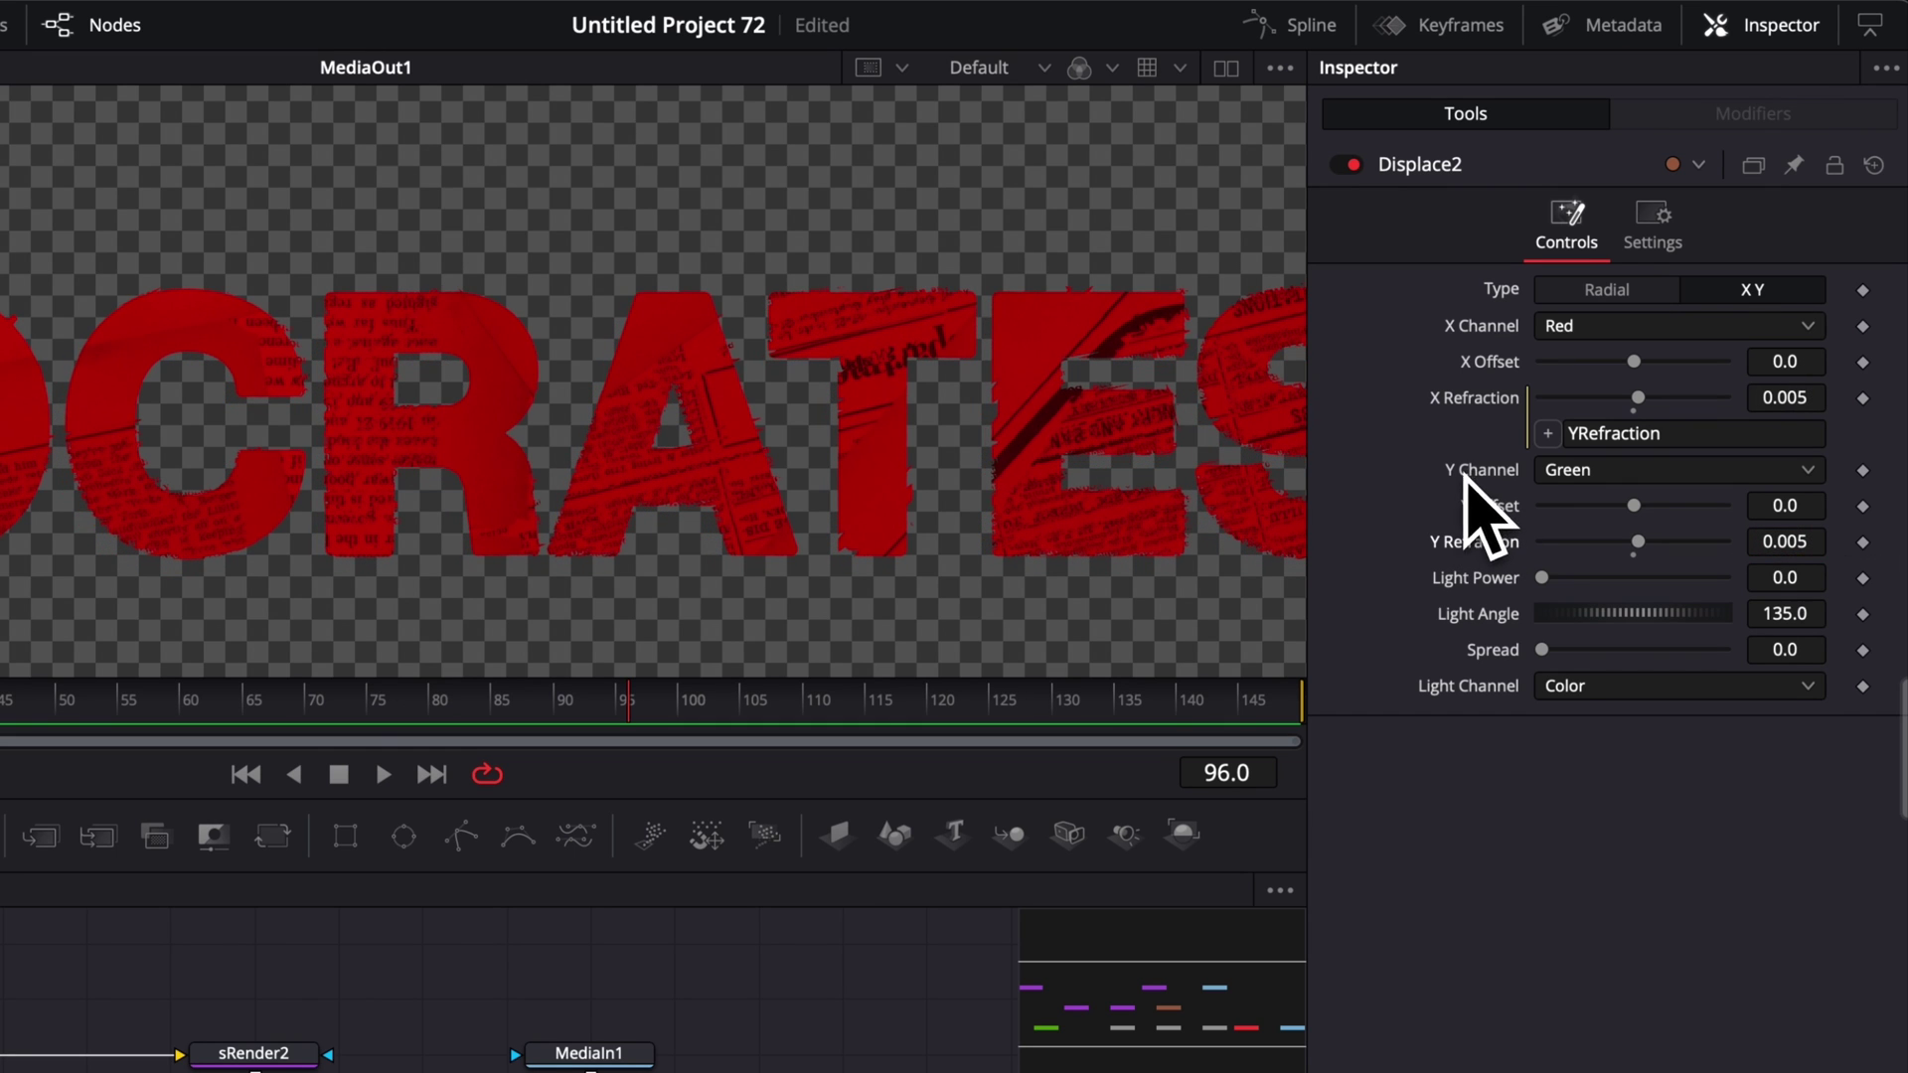
pyautogui.rightClick(1463, 401)
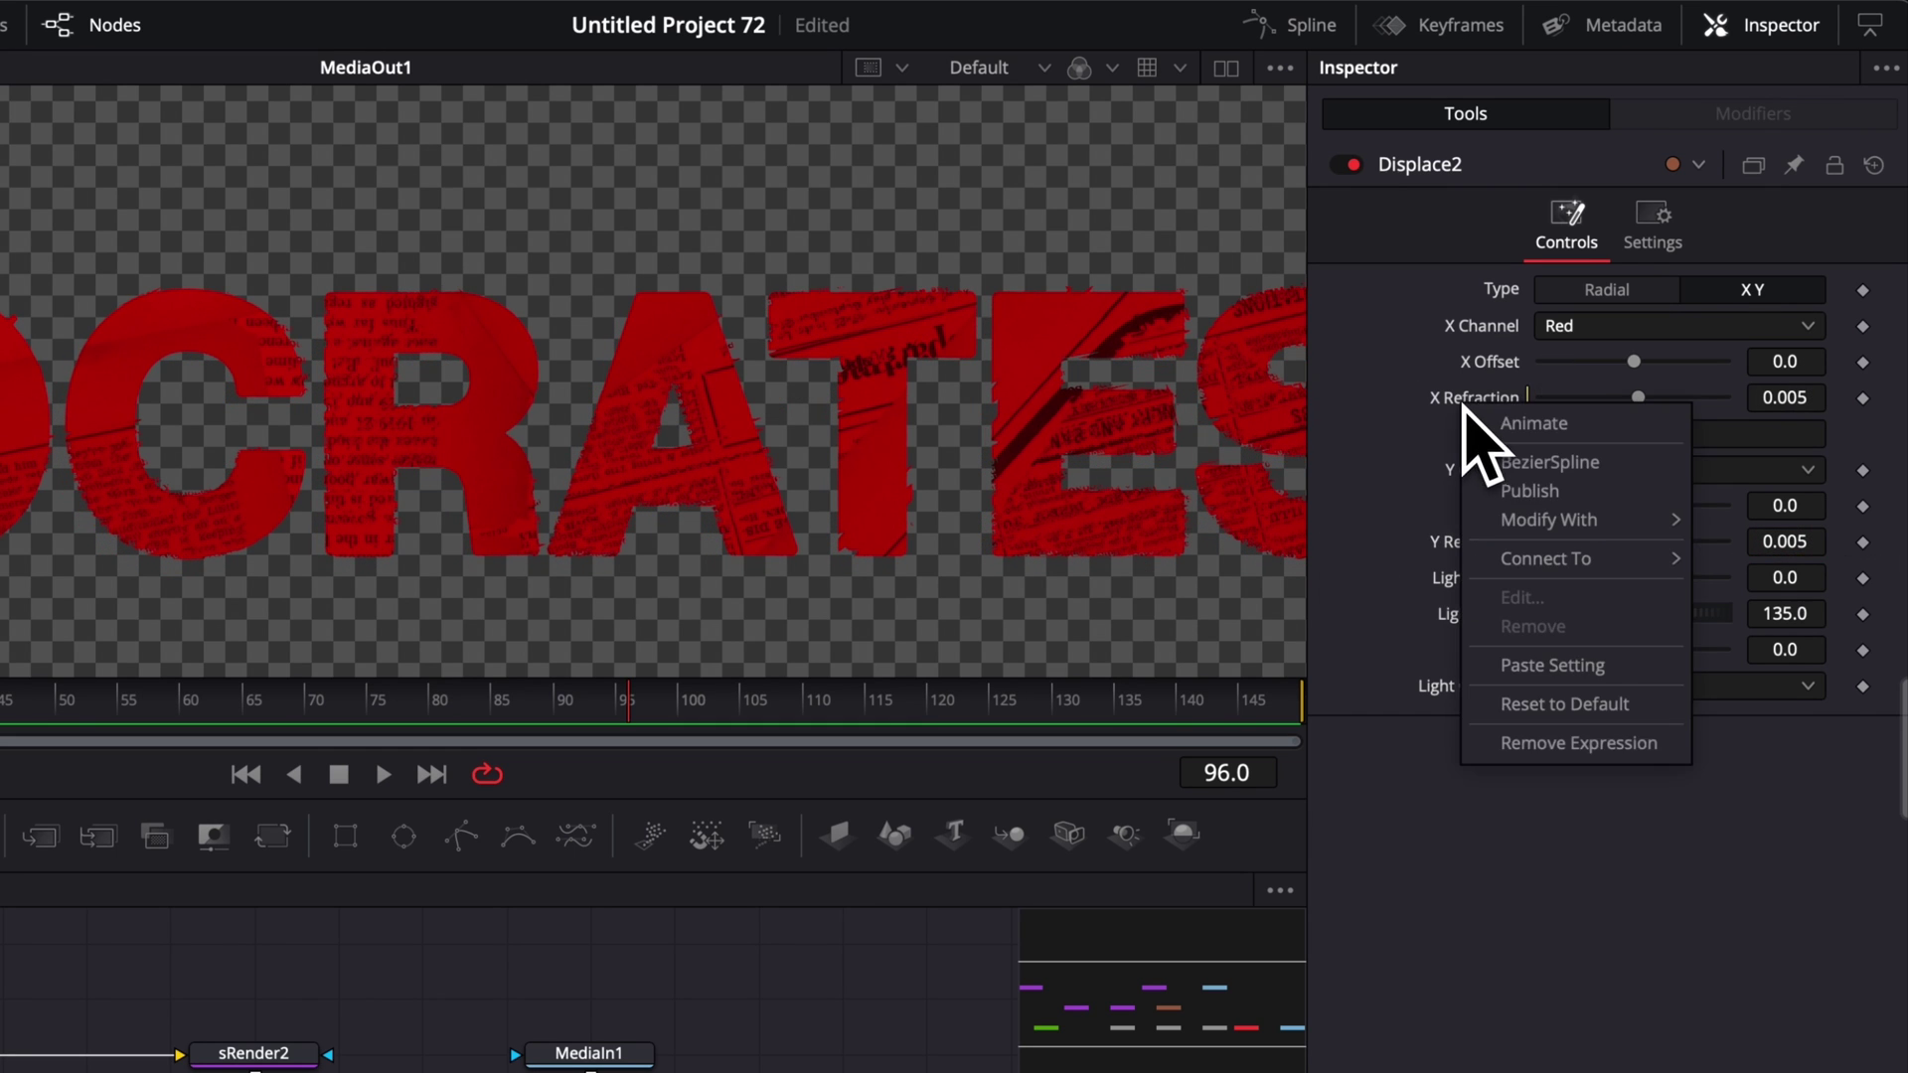
pyautogui.click(1580, 743)
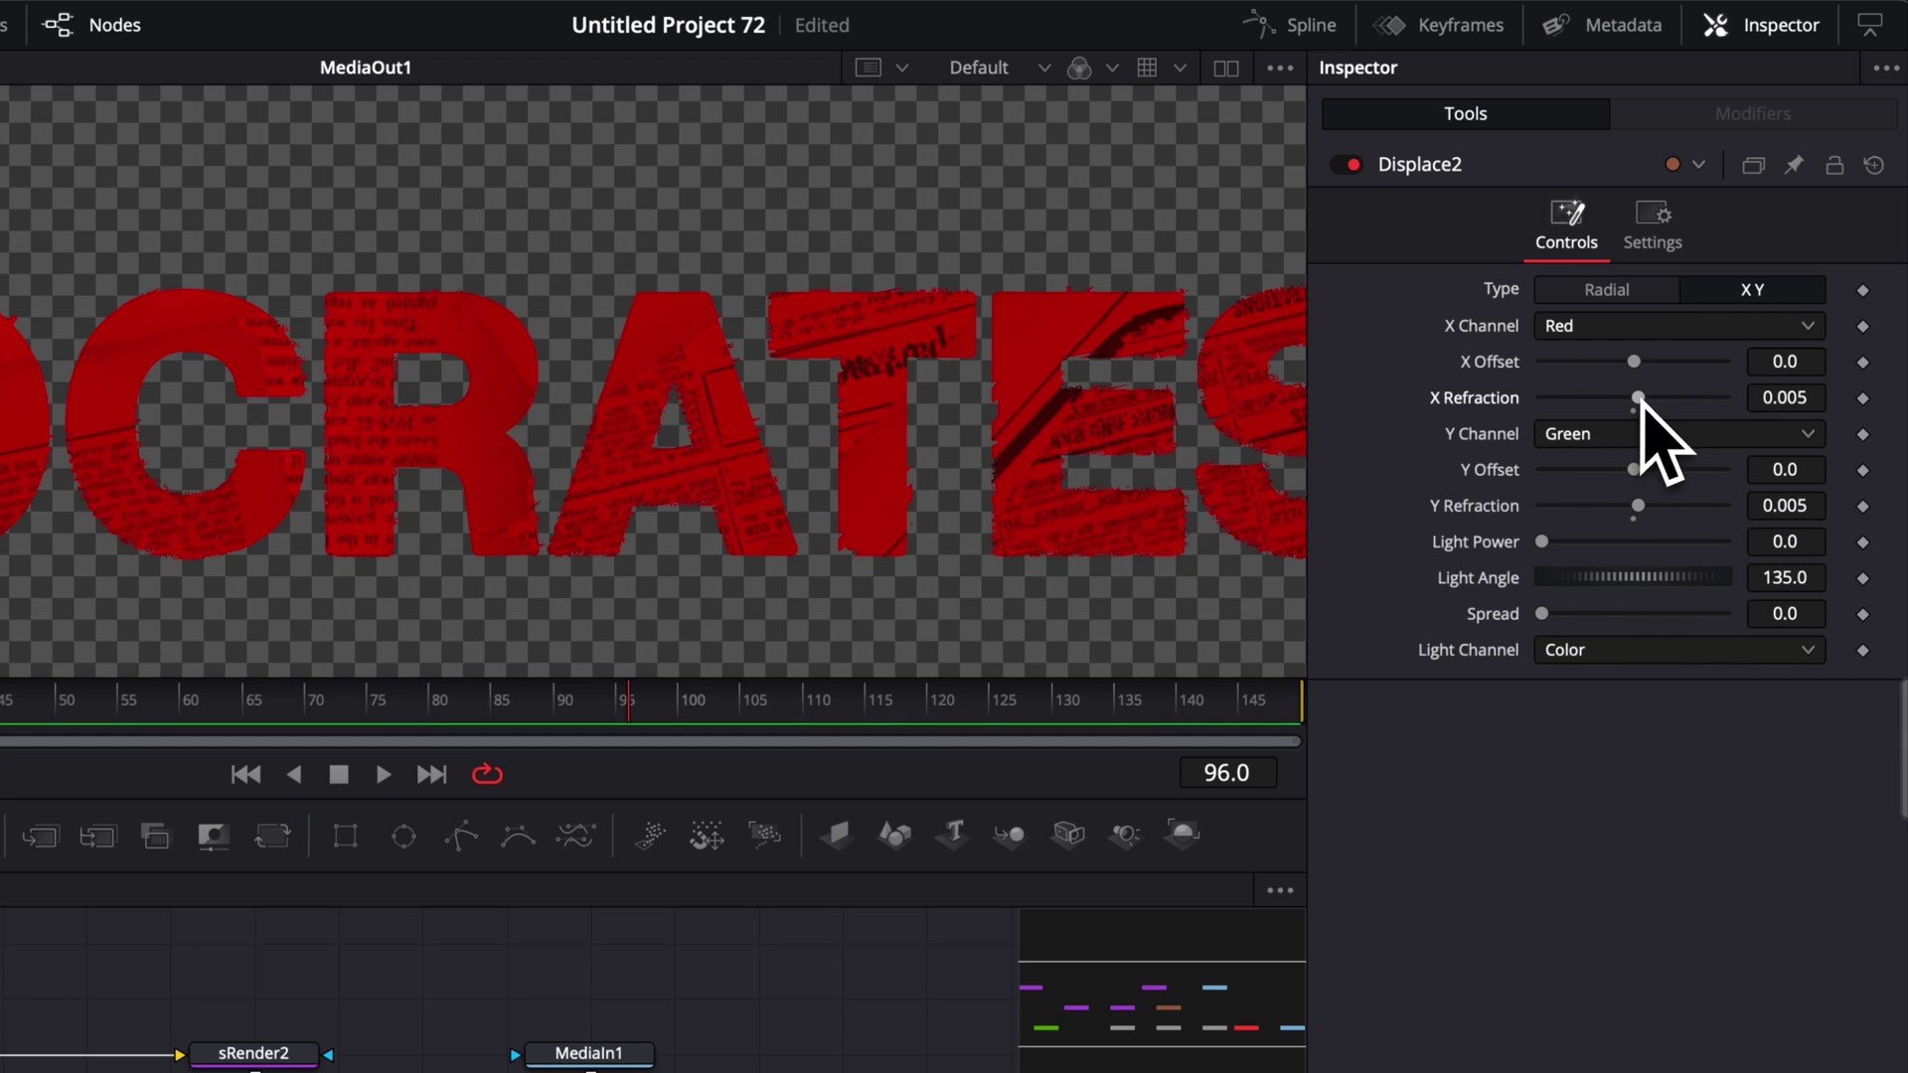
pyautogui.moveTo(1640, 400); pyautogui.dragTo(1653, 398)
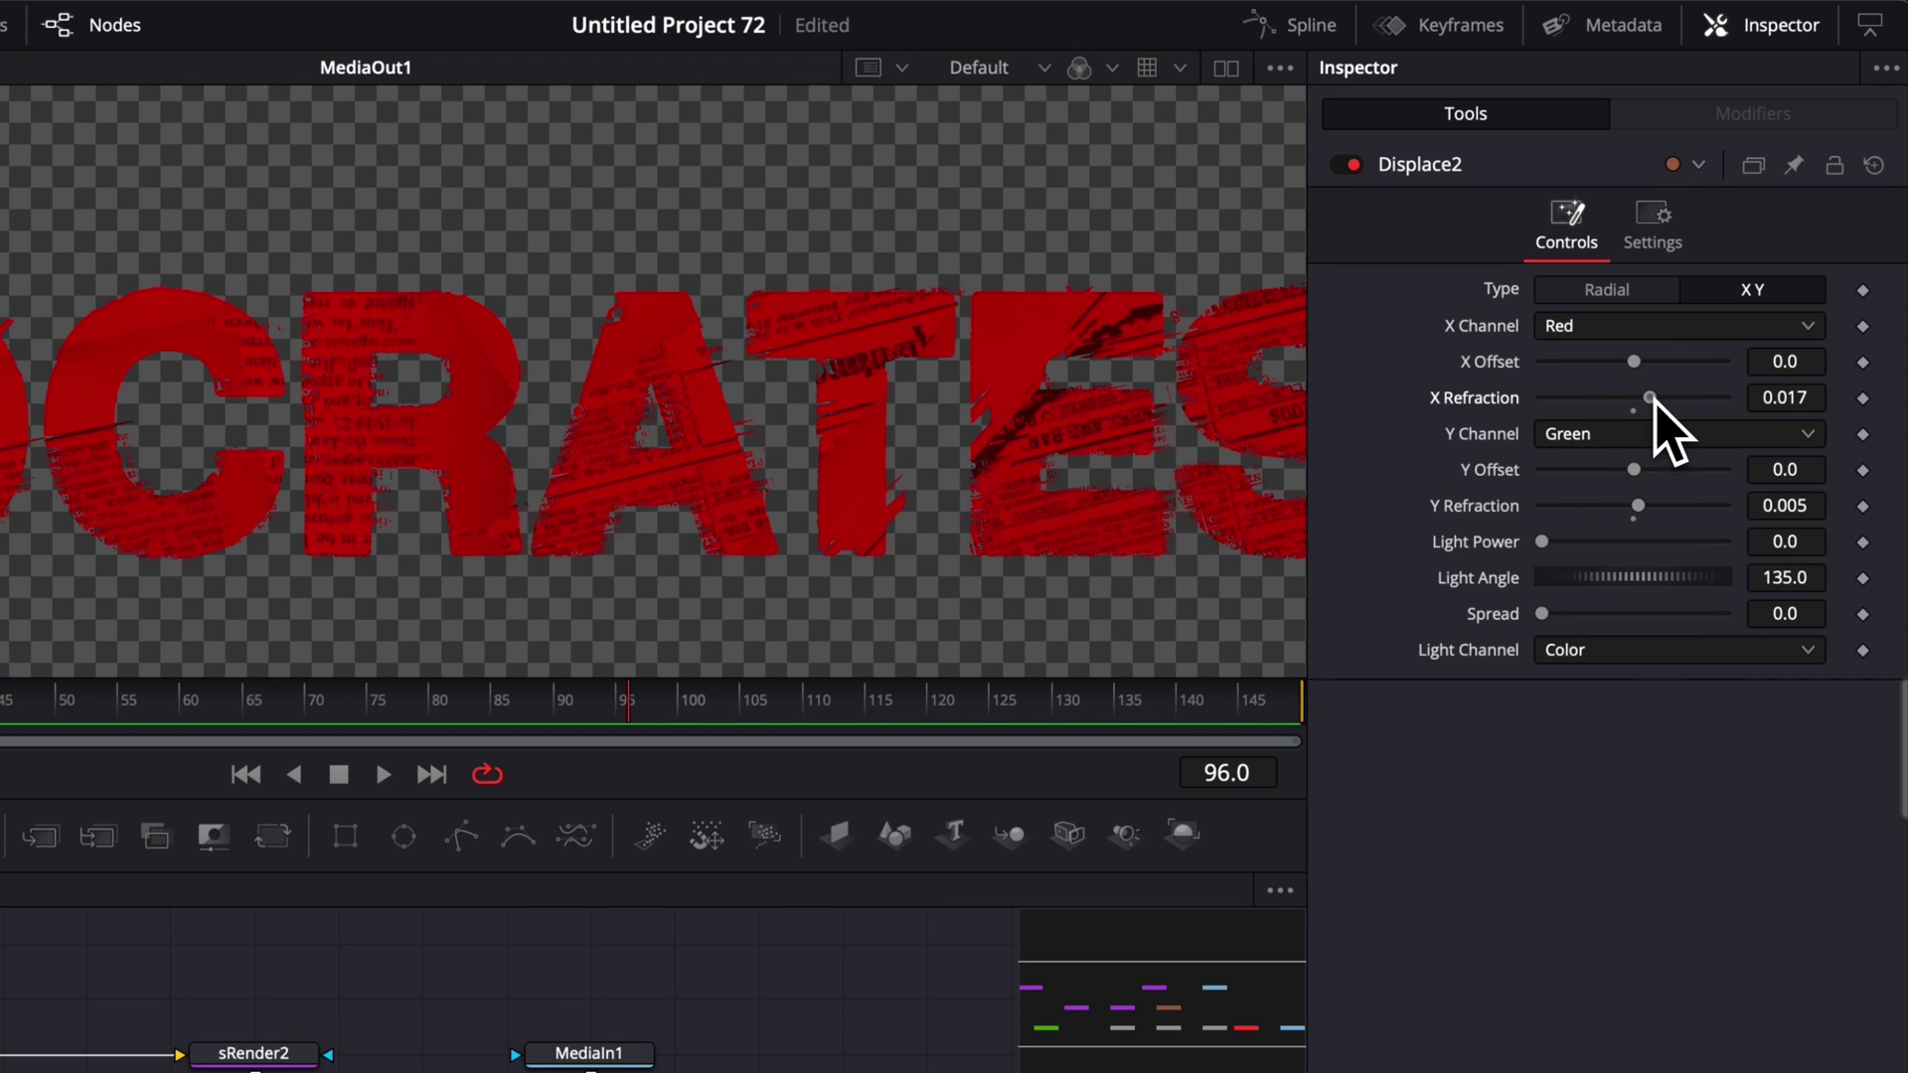
pyautogui.moveTo(1640, 507); pyautogui.dragTo(1535, 509)
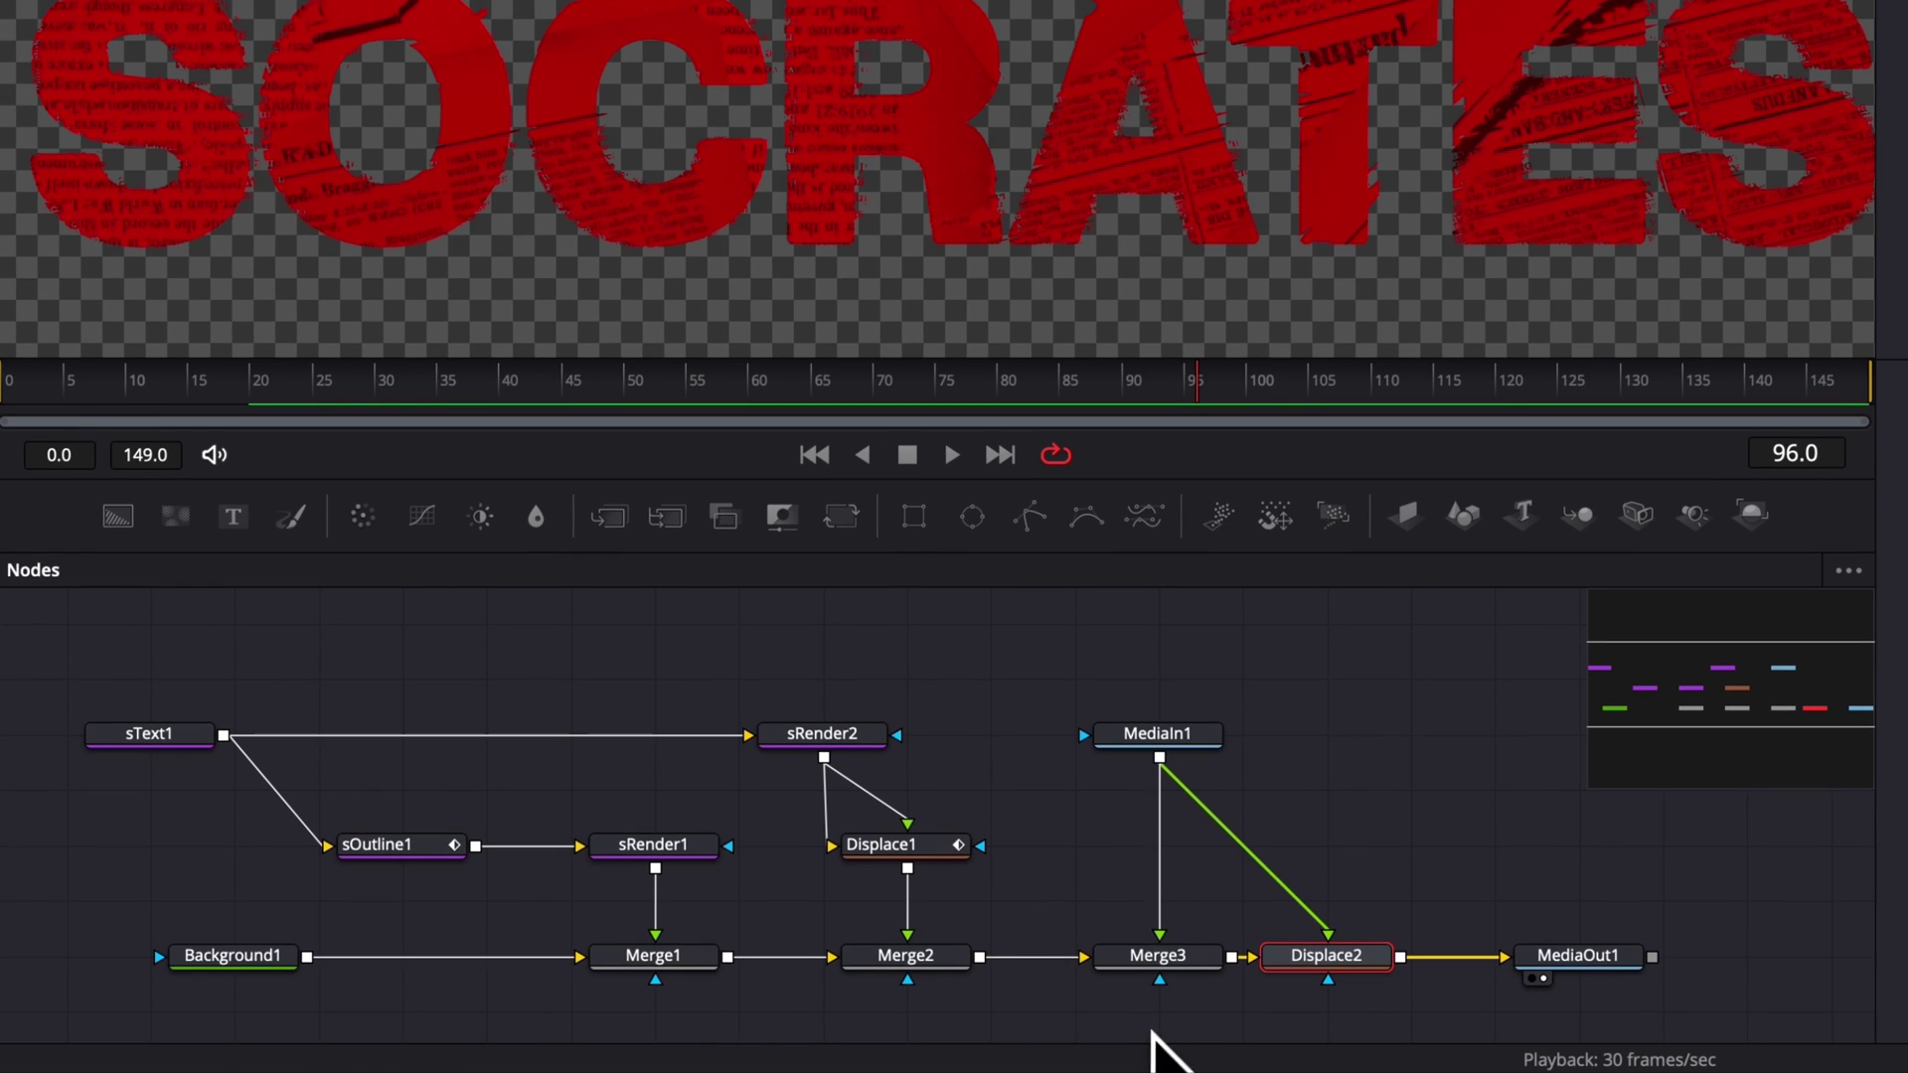
# - Lower Merge3's Blend from 1.0 to 0.512 to fade the newspaper texture
pyautogui.click(916, 987)
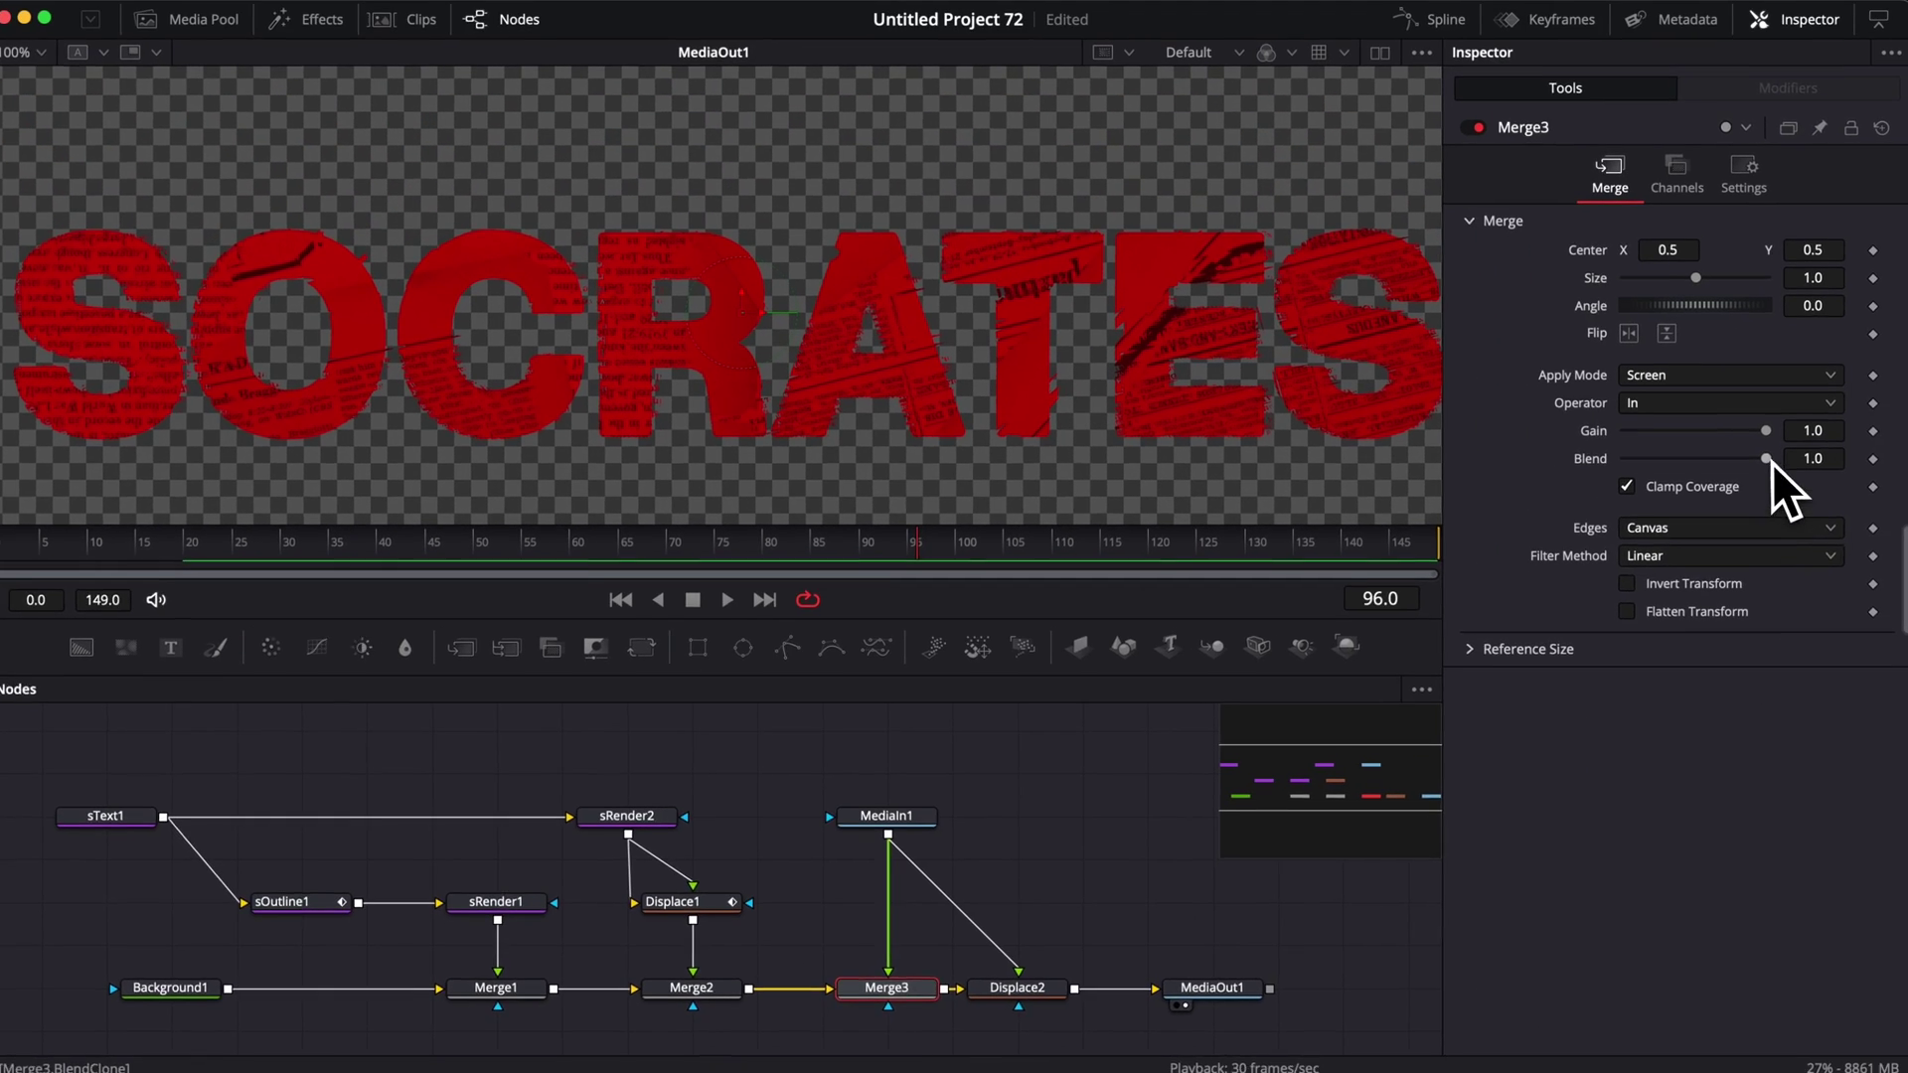
pyautogui.moveTo(1773, 463); pyautogui.dragTo(1699, 626)
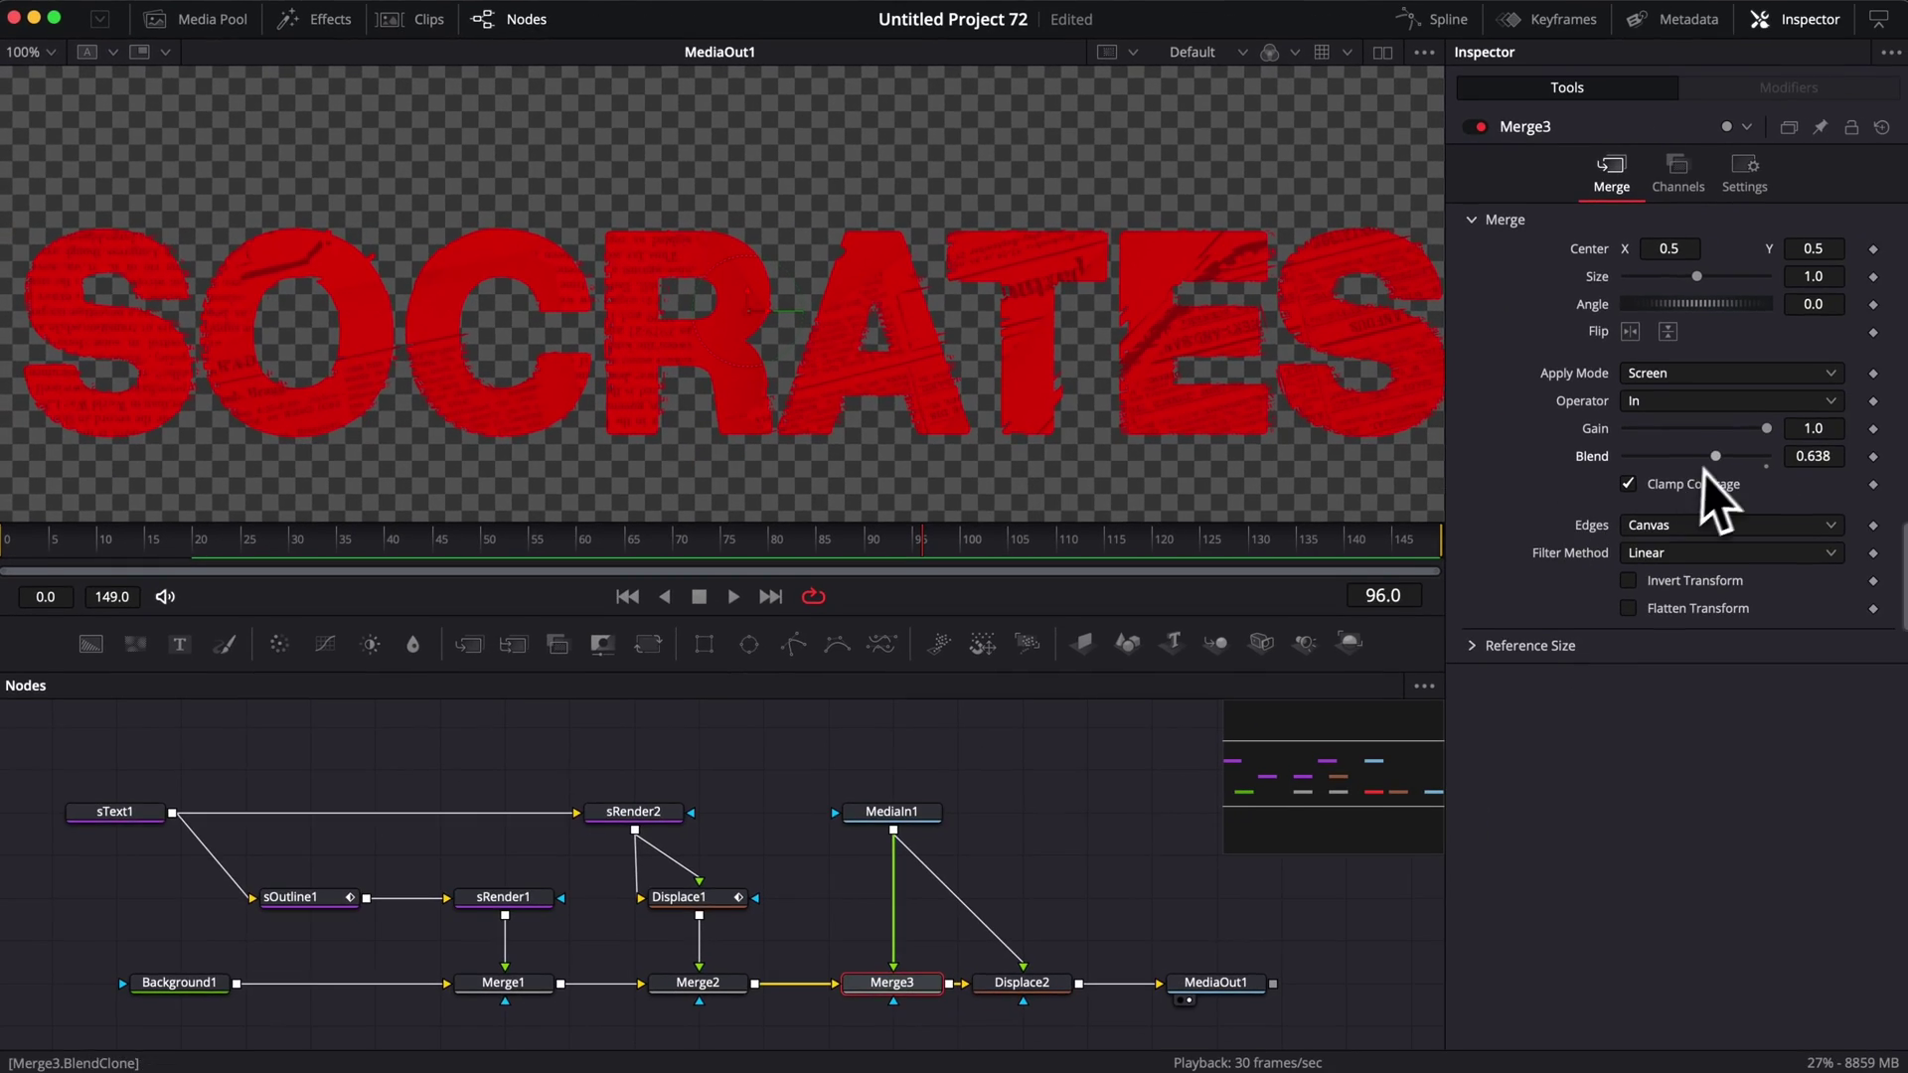
pyautogui.moveTo(1703, 473); pyautogui.dragTo(1666, 486)
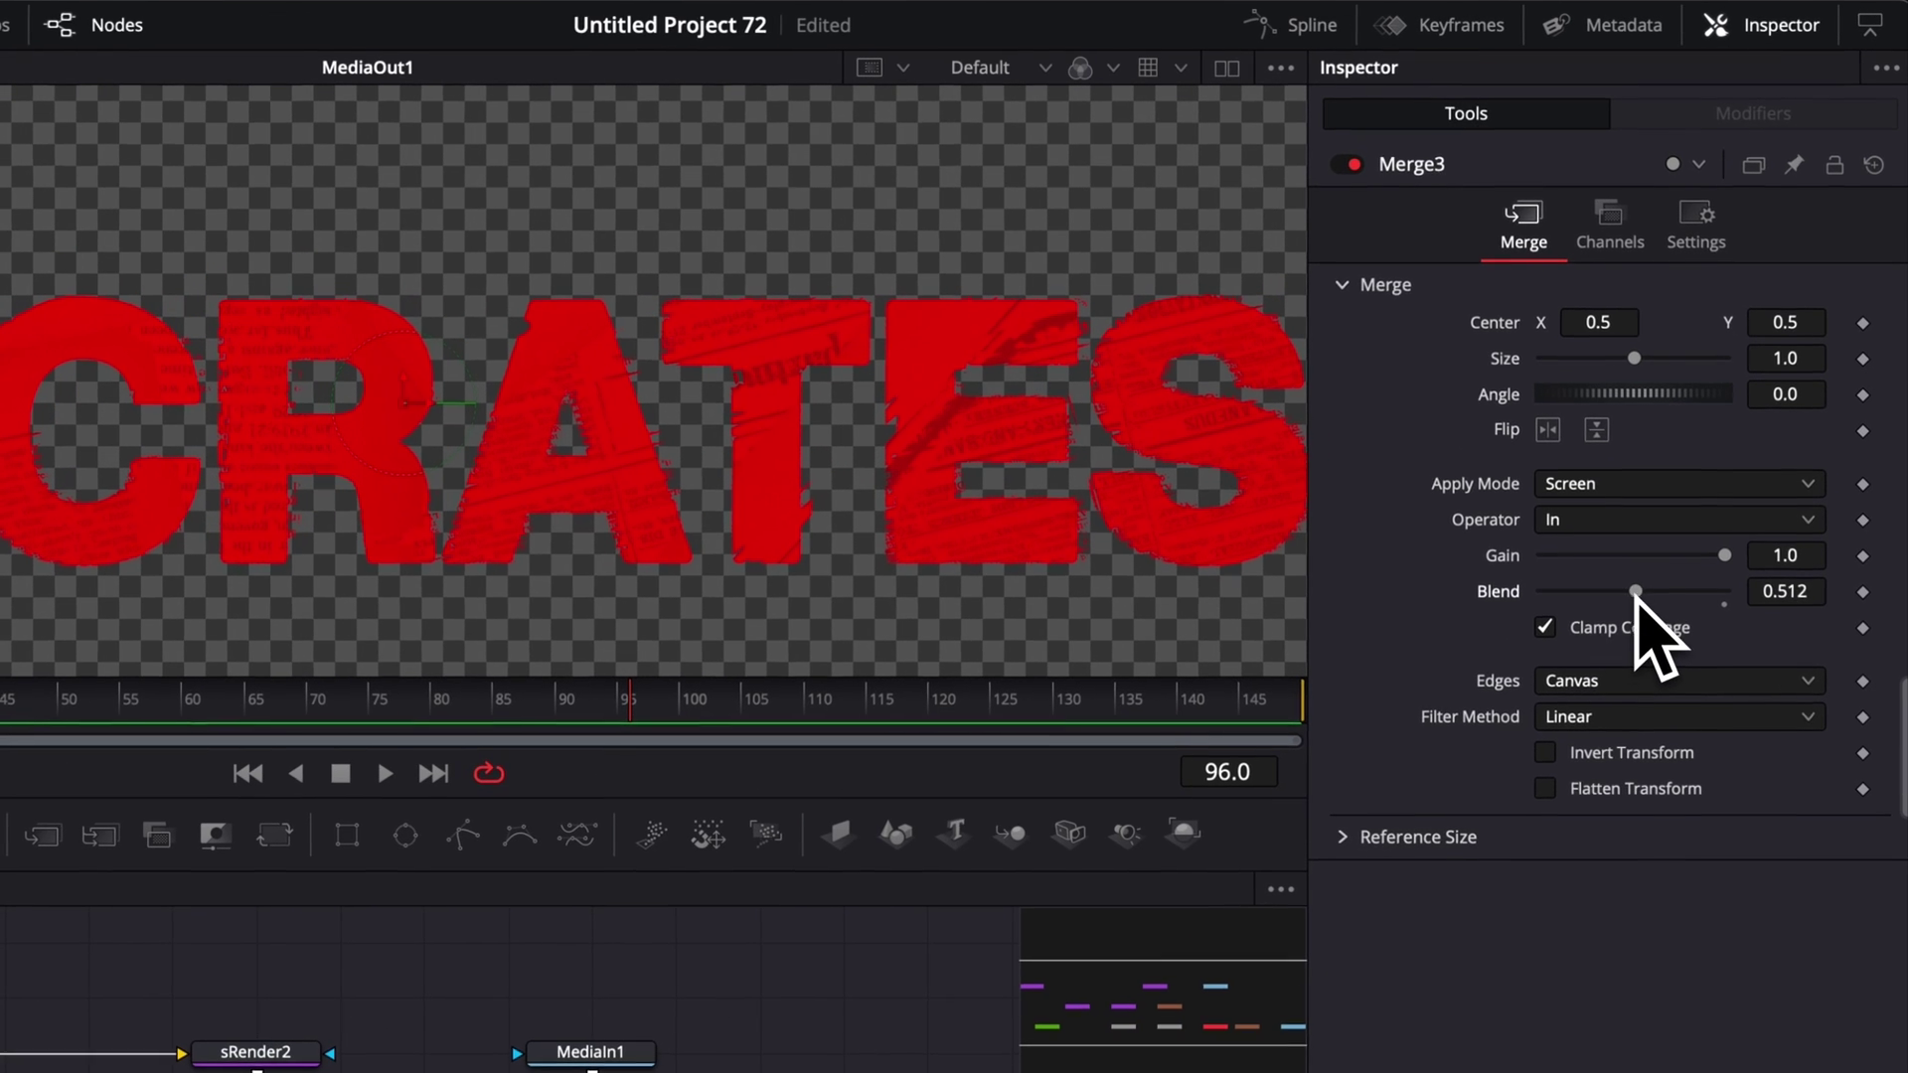